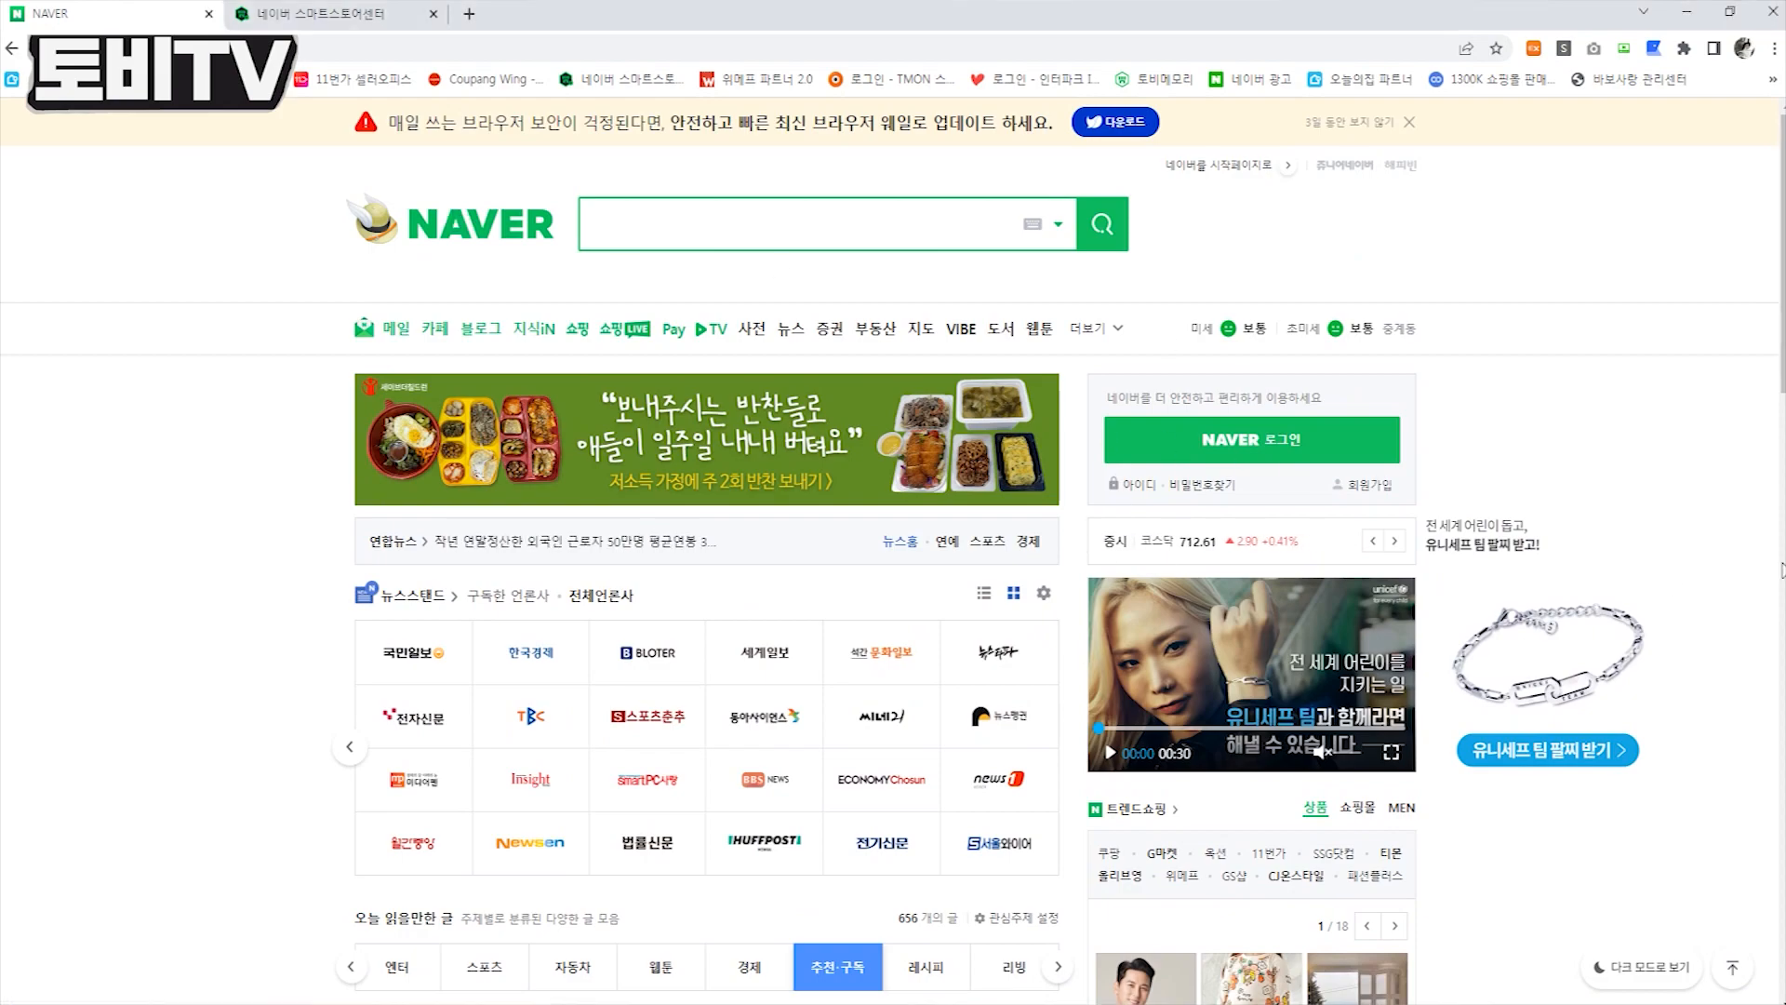
Find the 원쁠딜 promotion in the Naver home page's shopping area and open the 원쁠딜 deals page
scroll(1674, 584, down, 10)
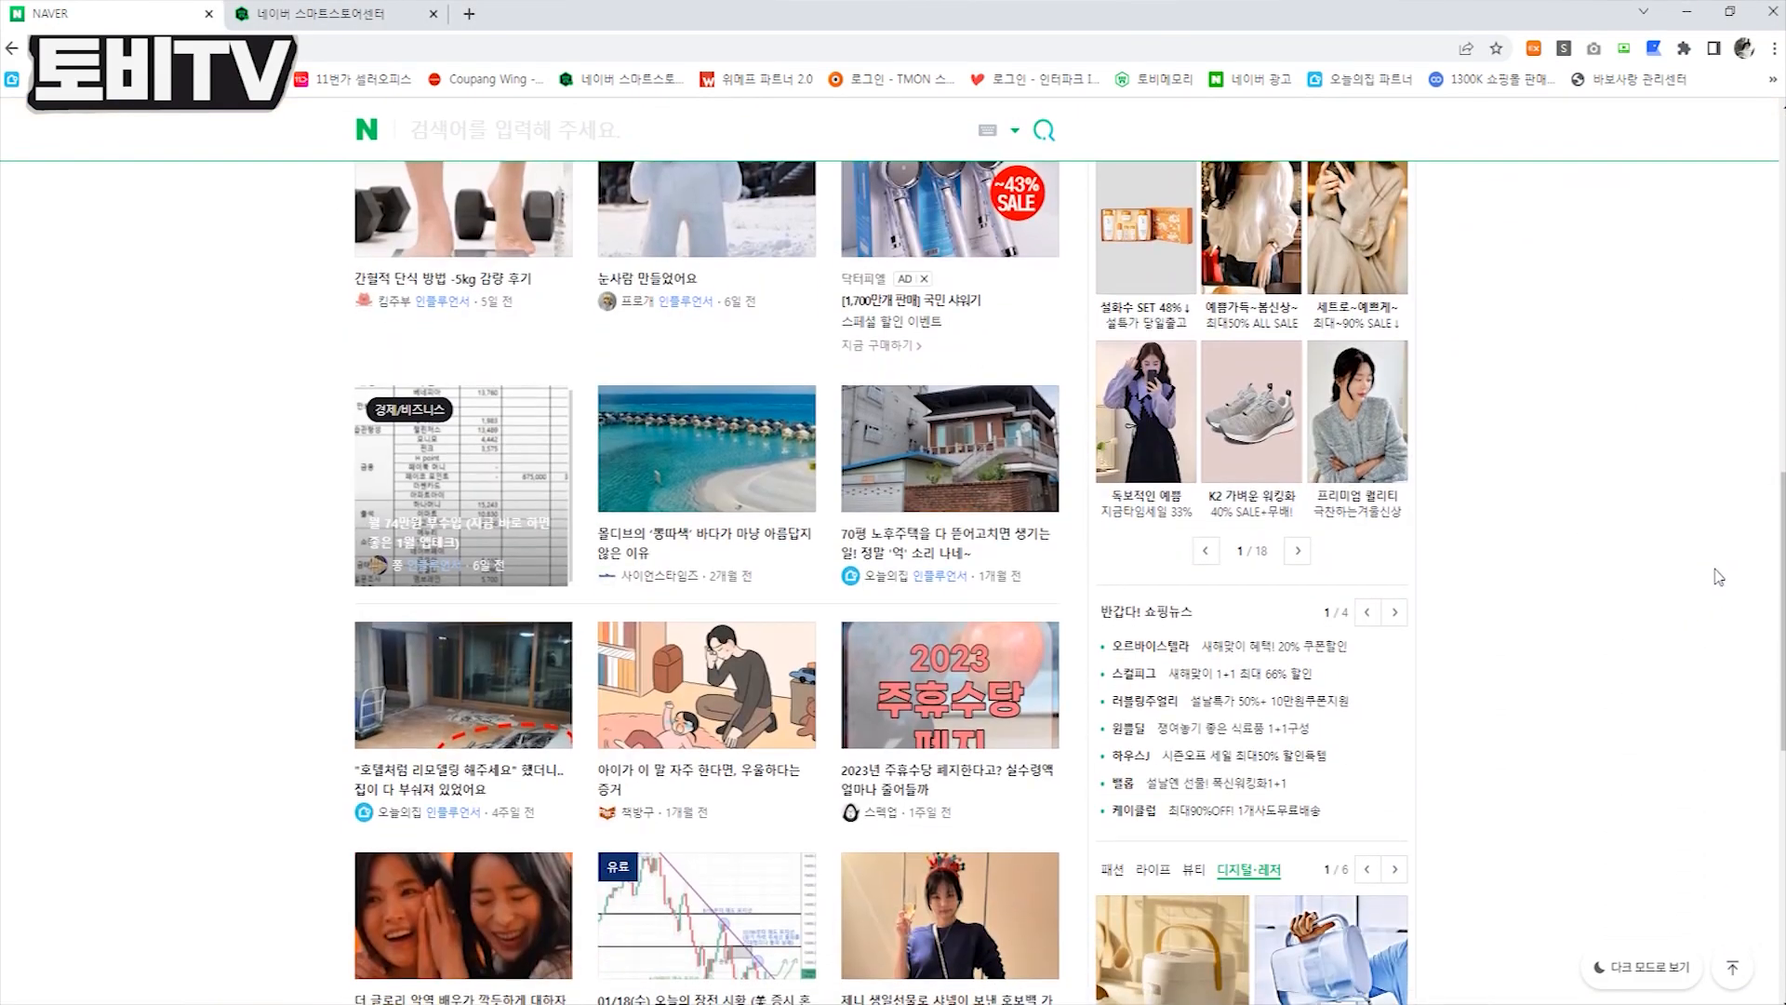
scroll(1719, 577, down, 7)
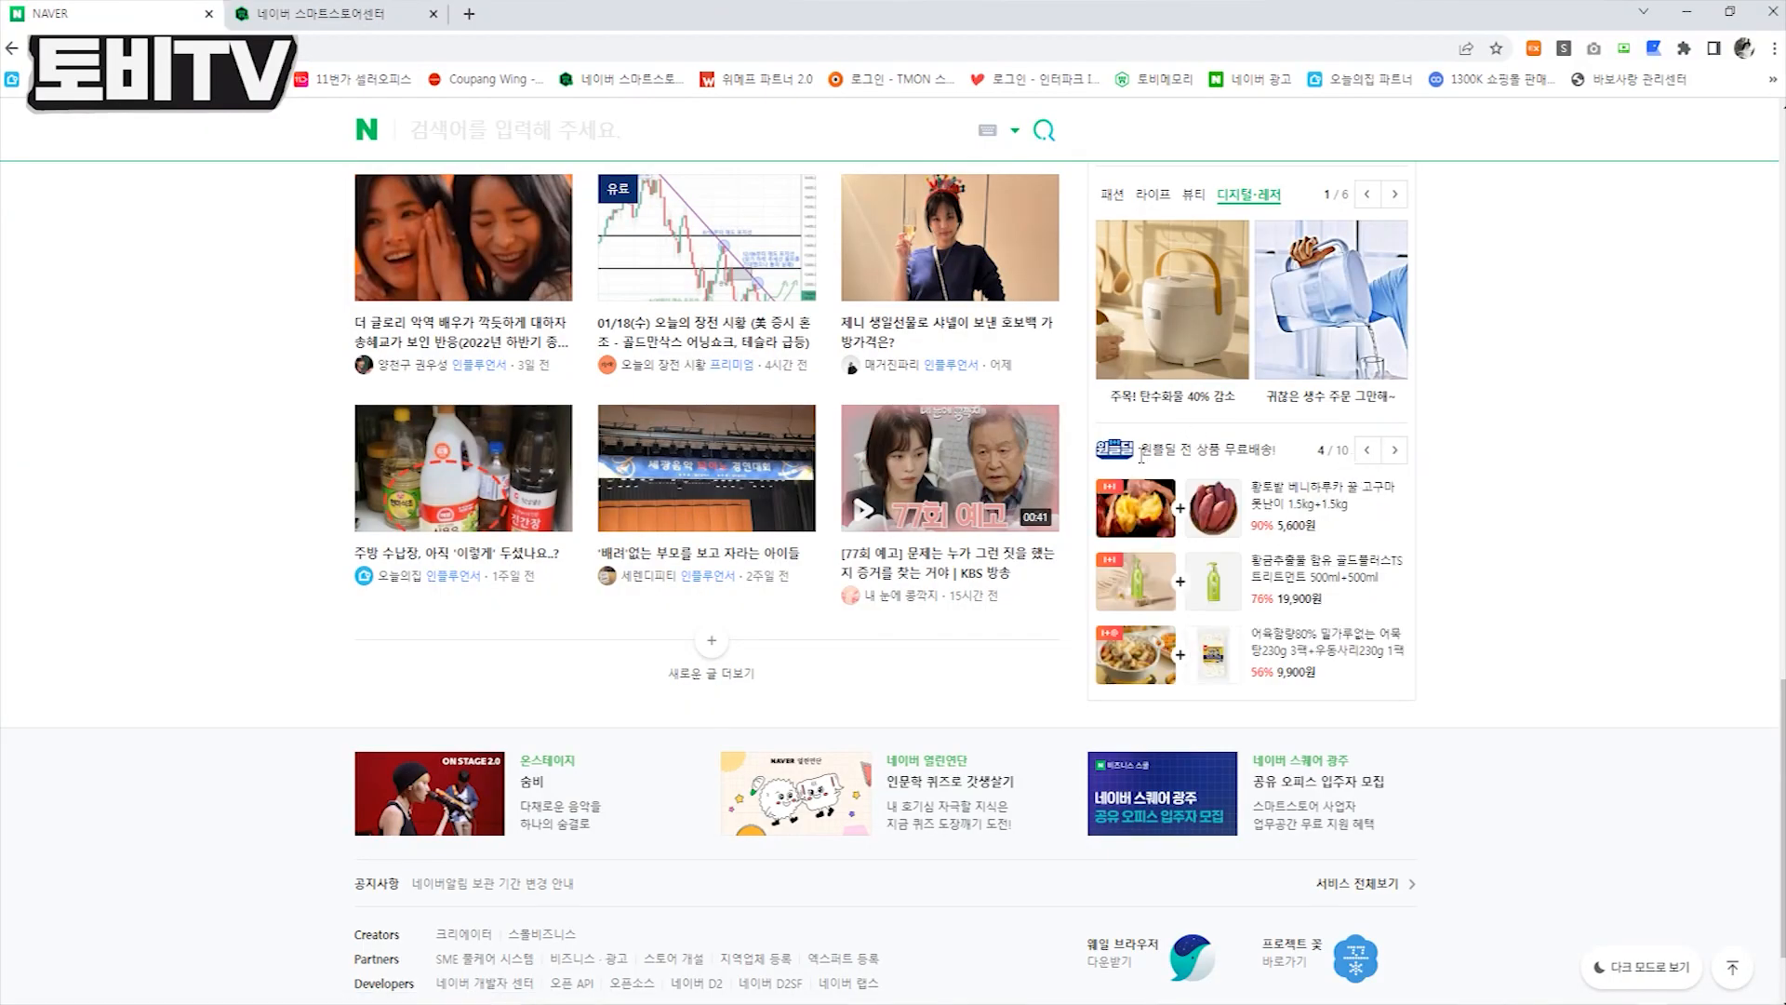
click(1371, 578)
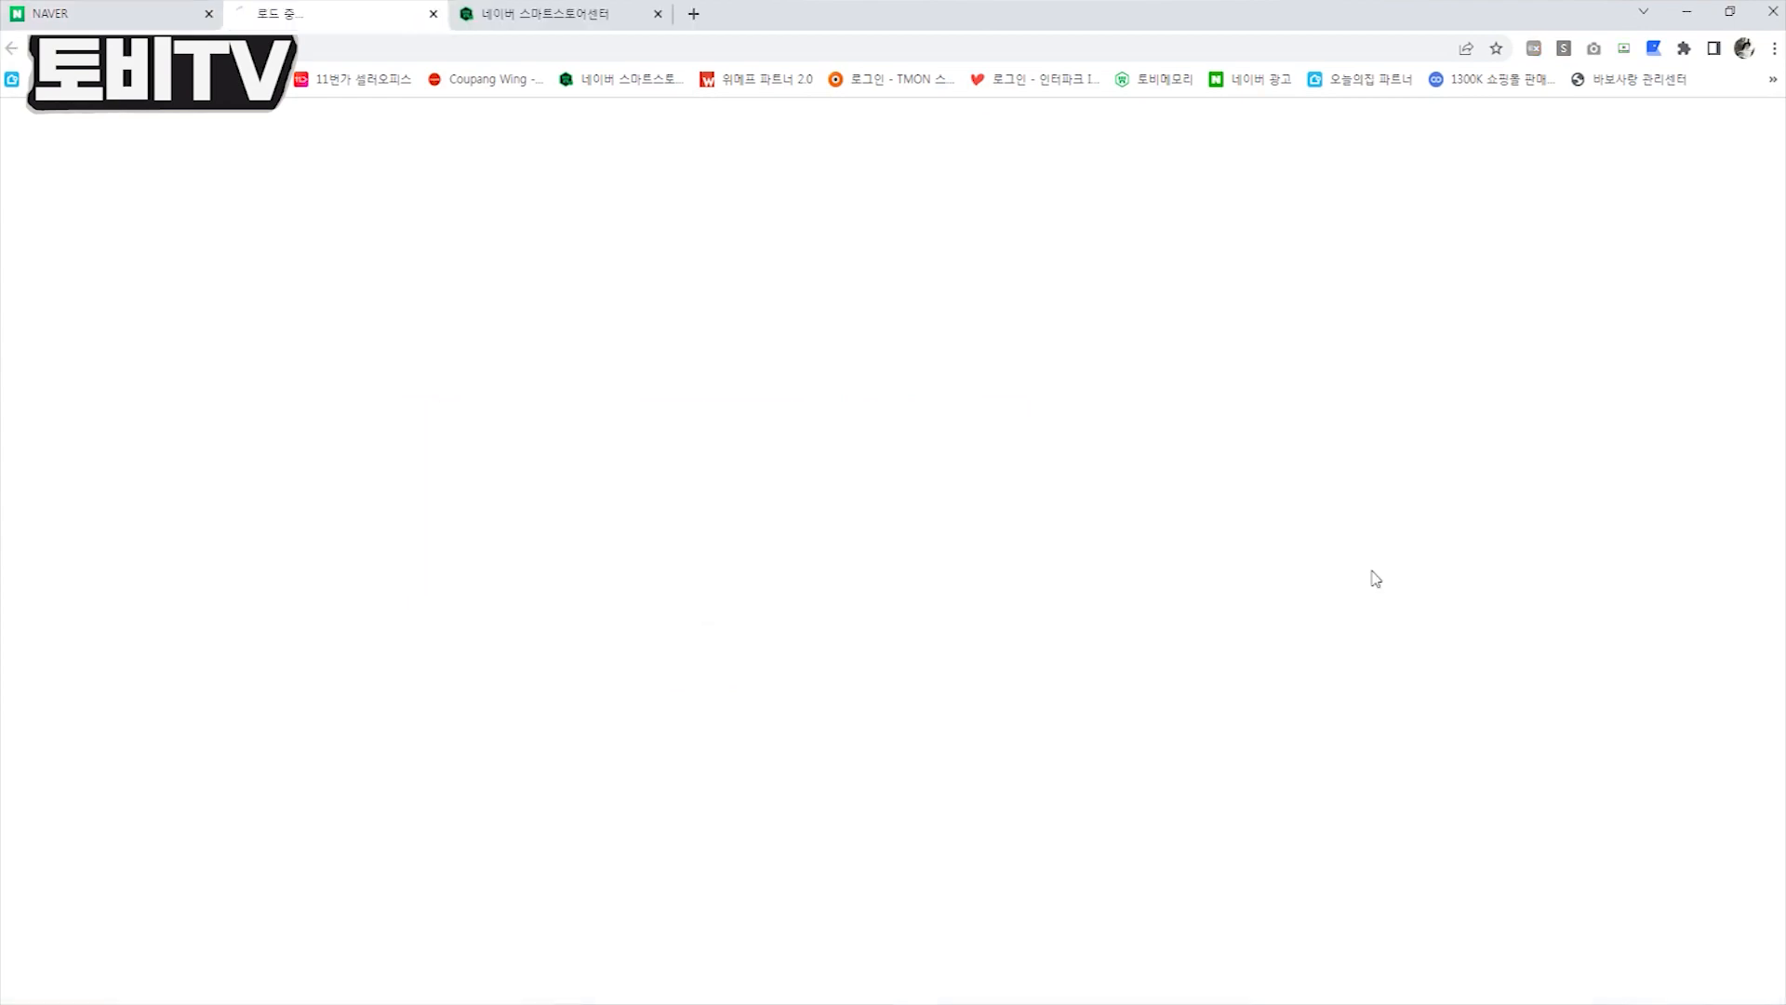
Examine the 원쁠딜 page's HOT deals, including their 1+1 and 1+@ bundles, discounts and prices
scroll(582, 546, down, 5)
scroll(503, 296, up, 6)
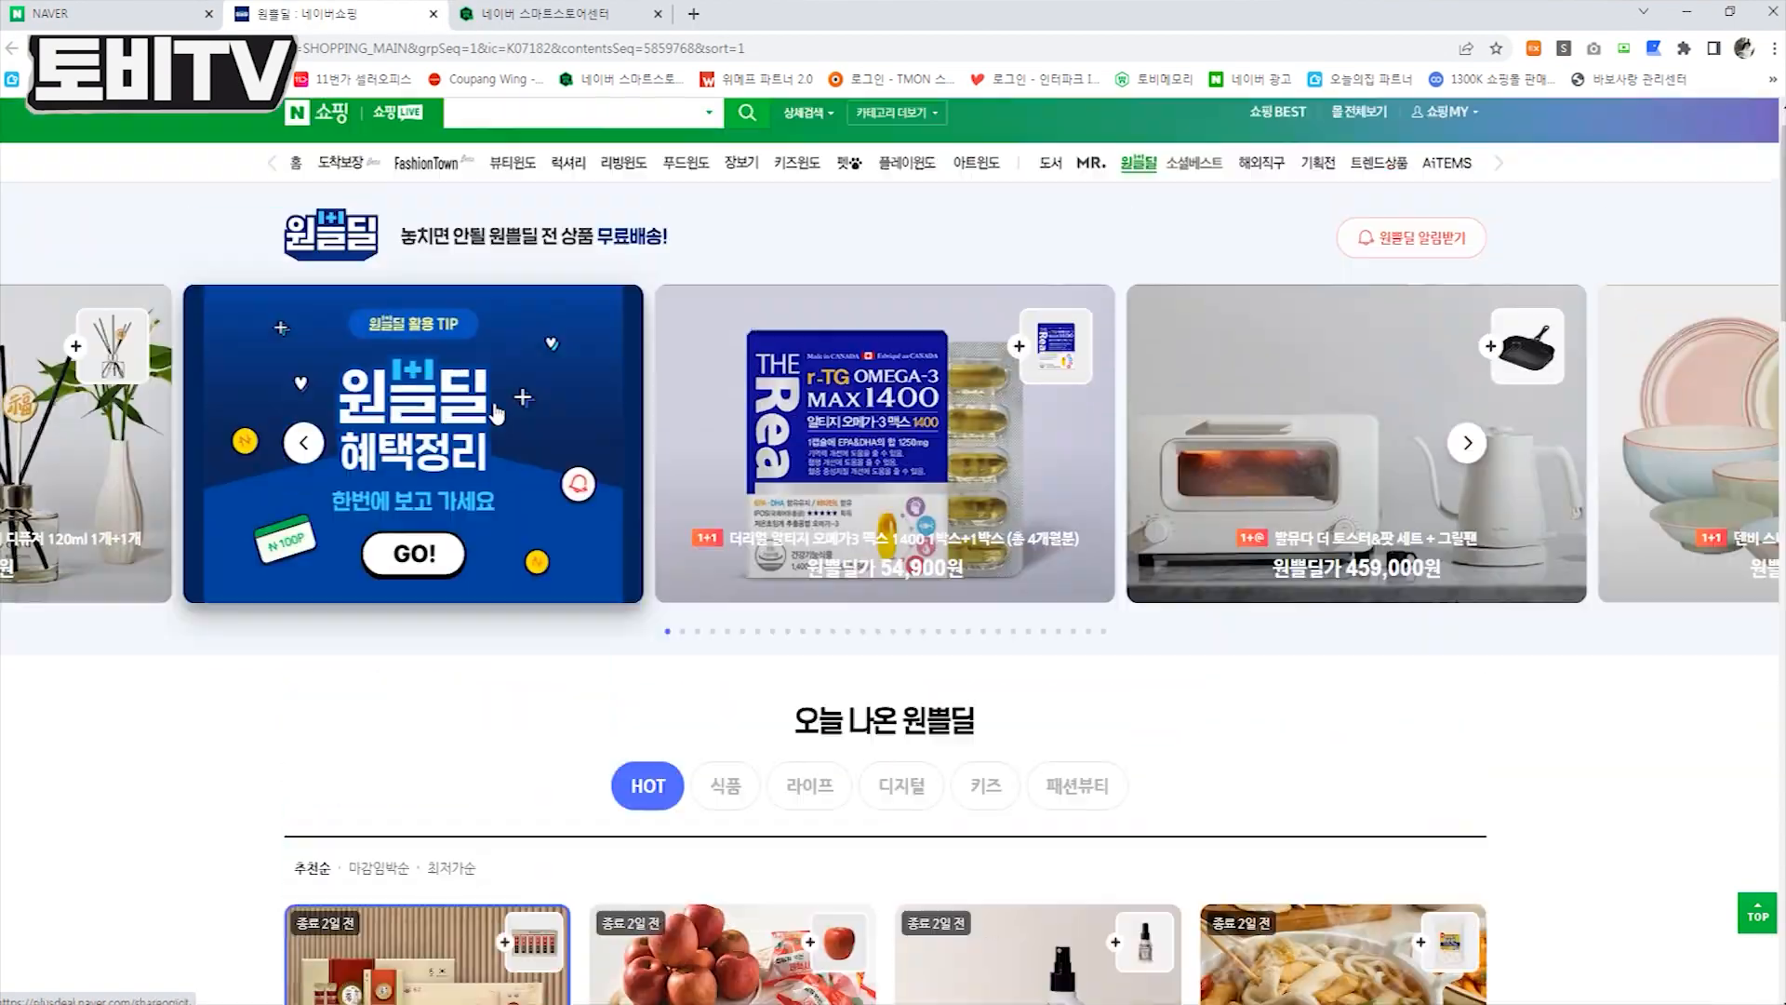
scroll(1008, 698, down, 5)
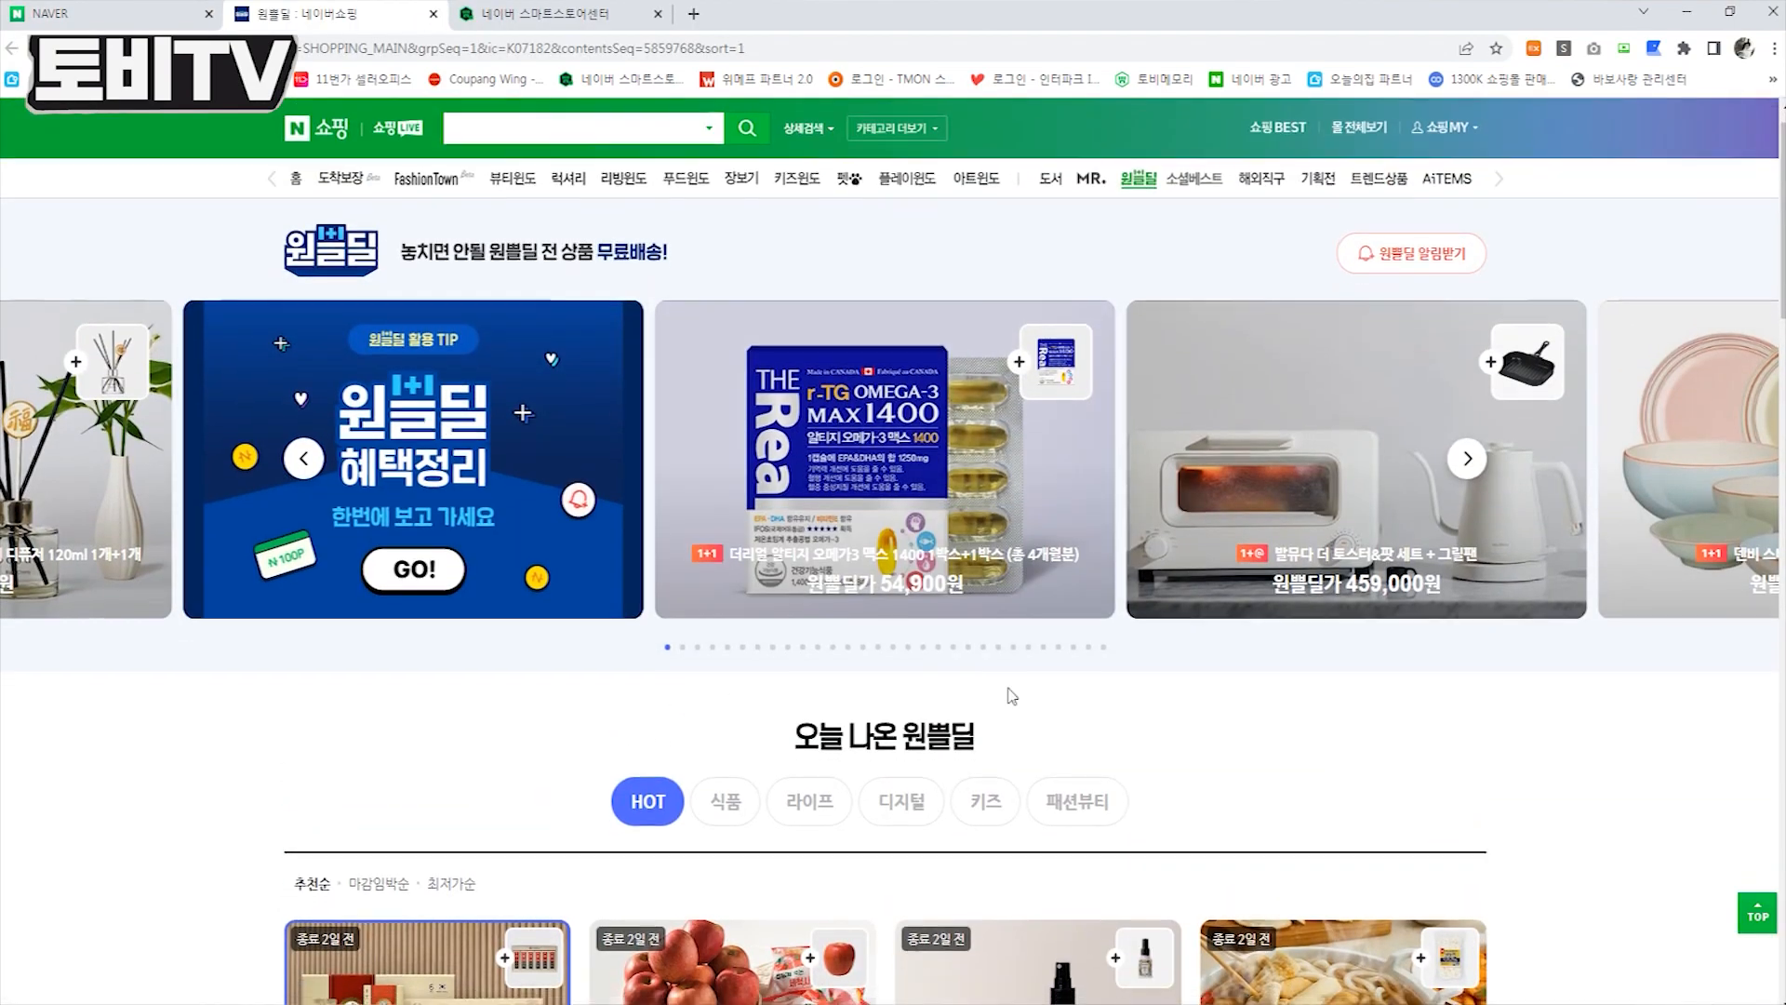
scroll(1144, 686, down, 2)
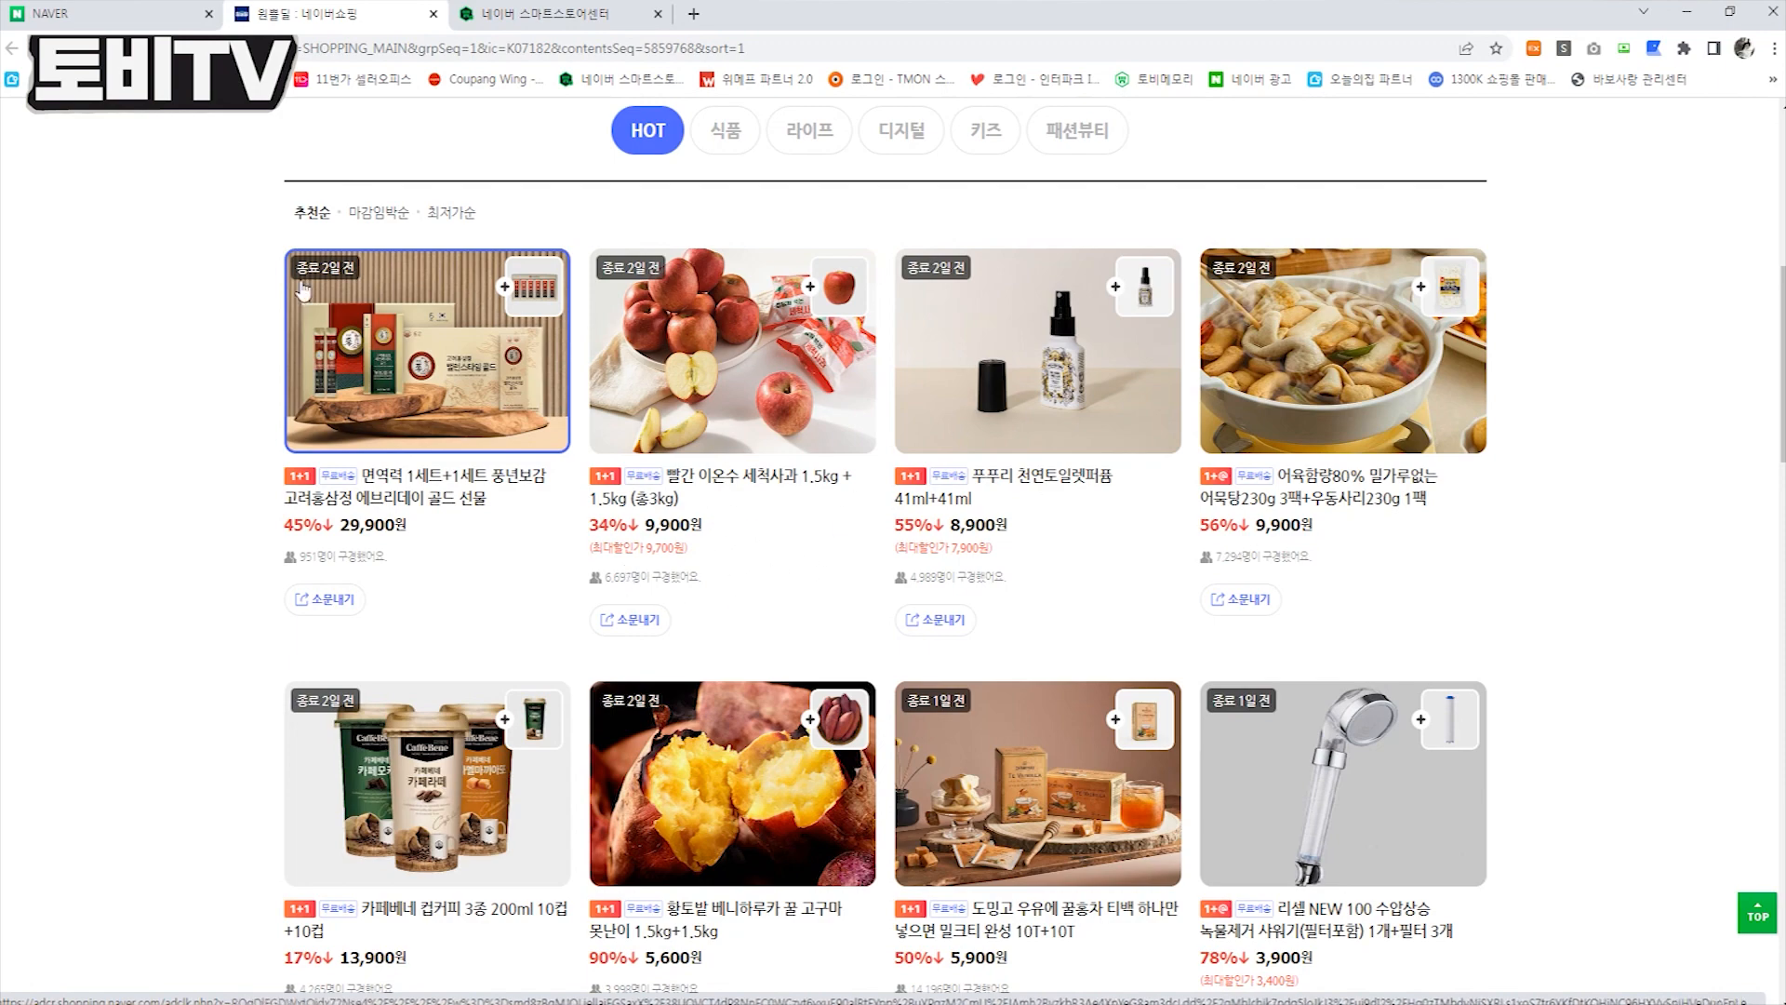
scroll(1493, 558, down, 3)
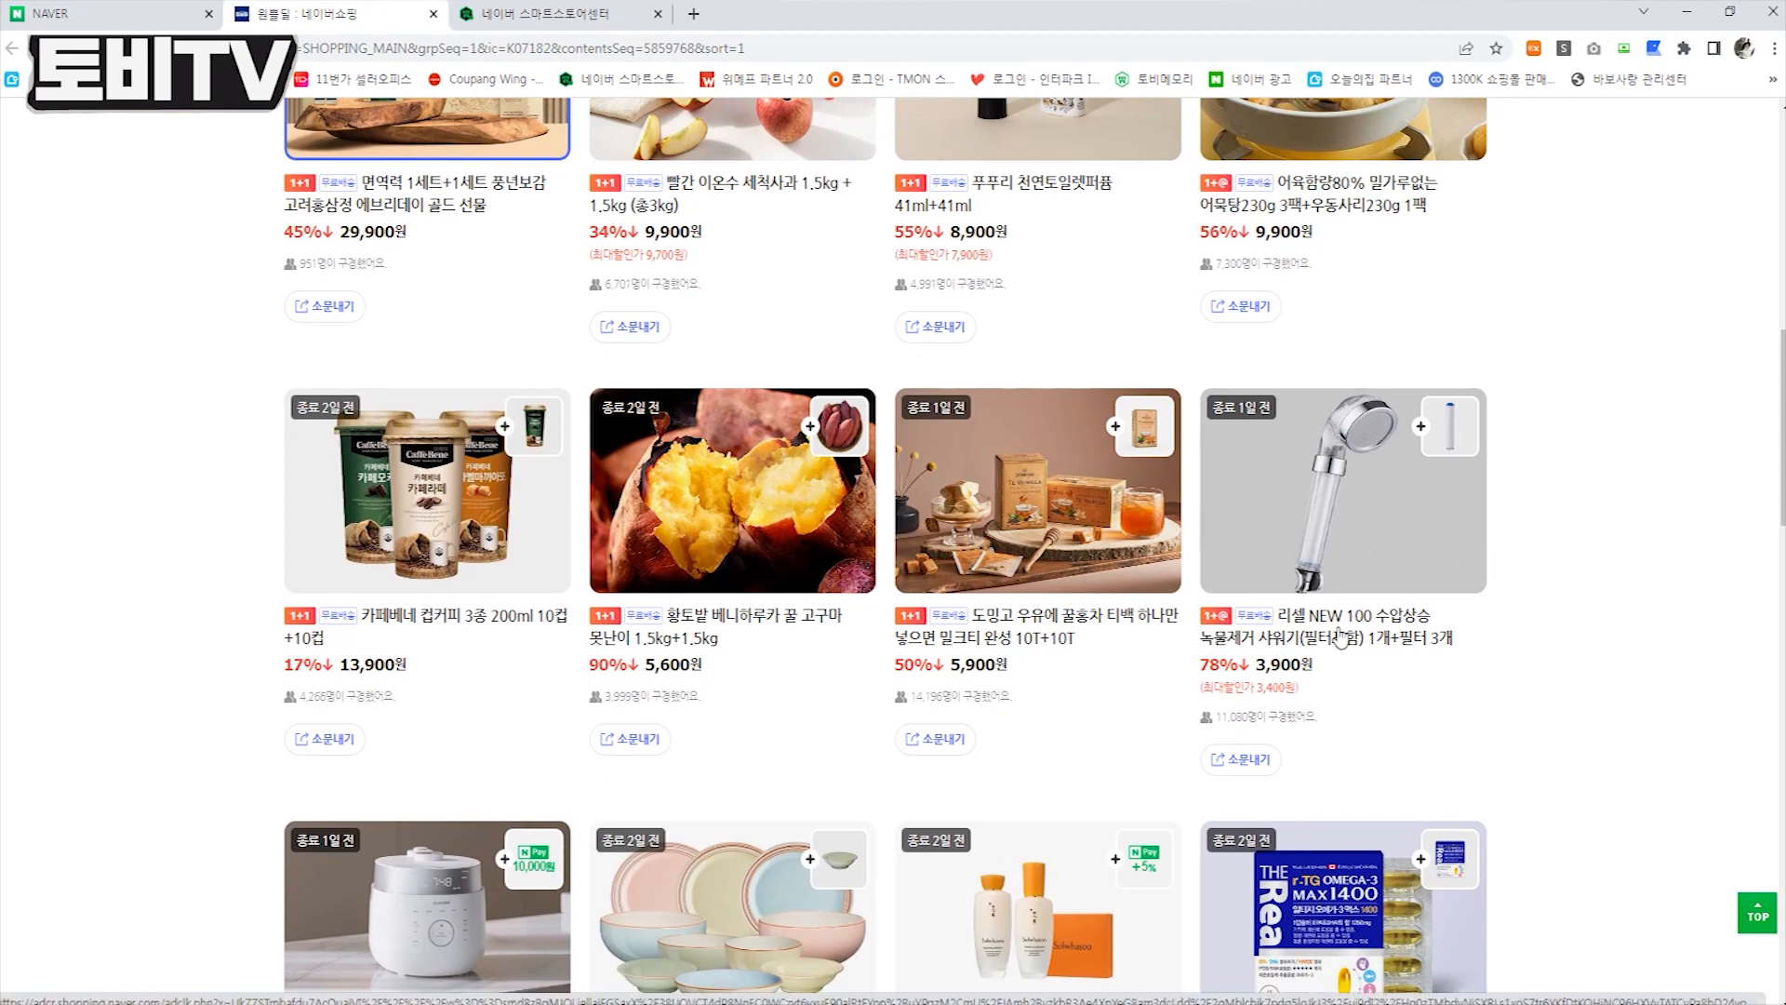
scroll(1581, 624, down, 5)
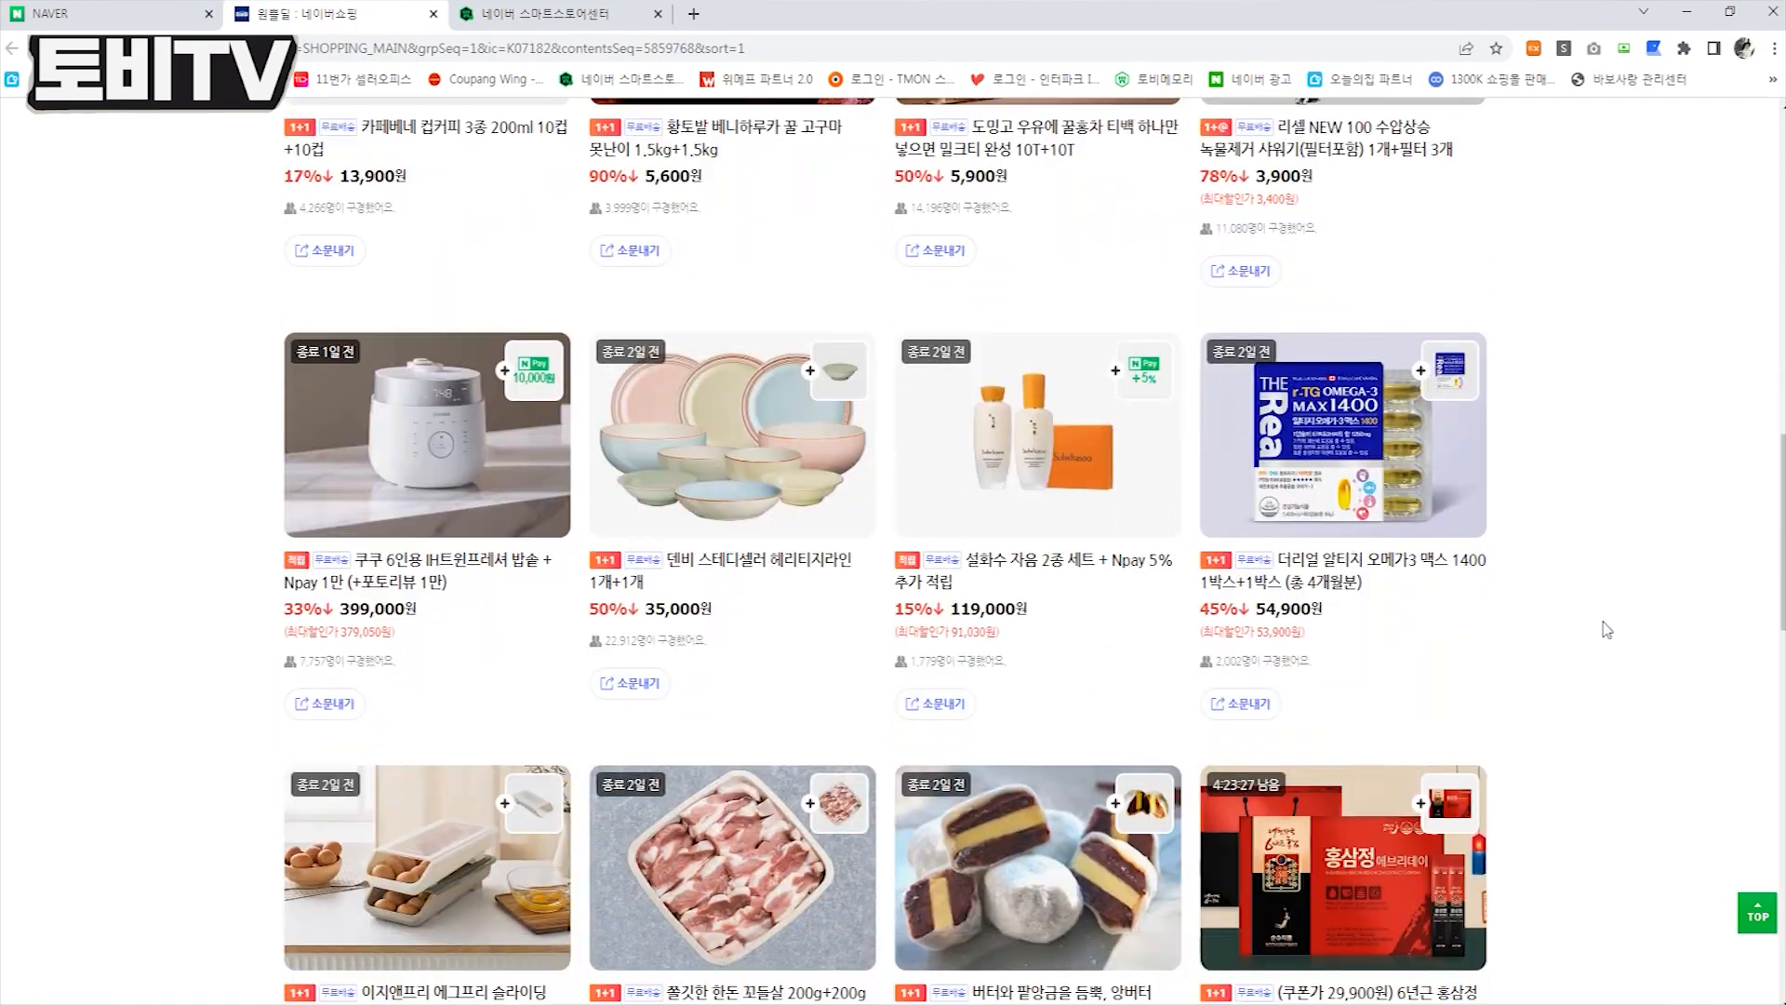
scroll(1470, 546, down, 6)
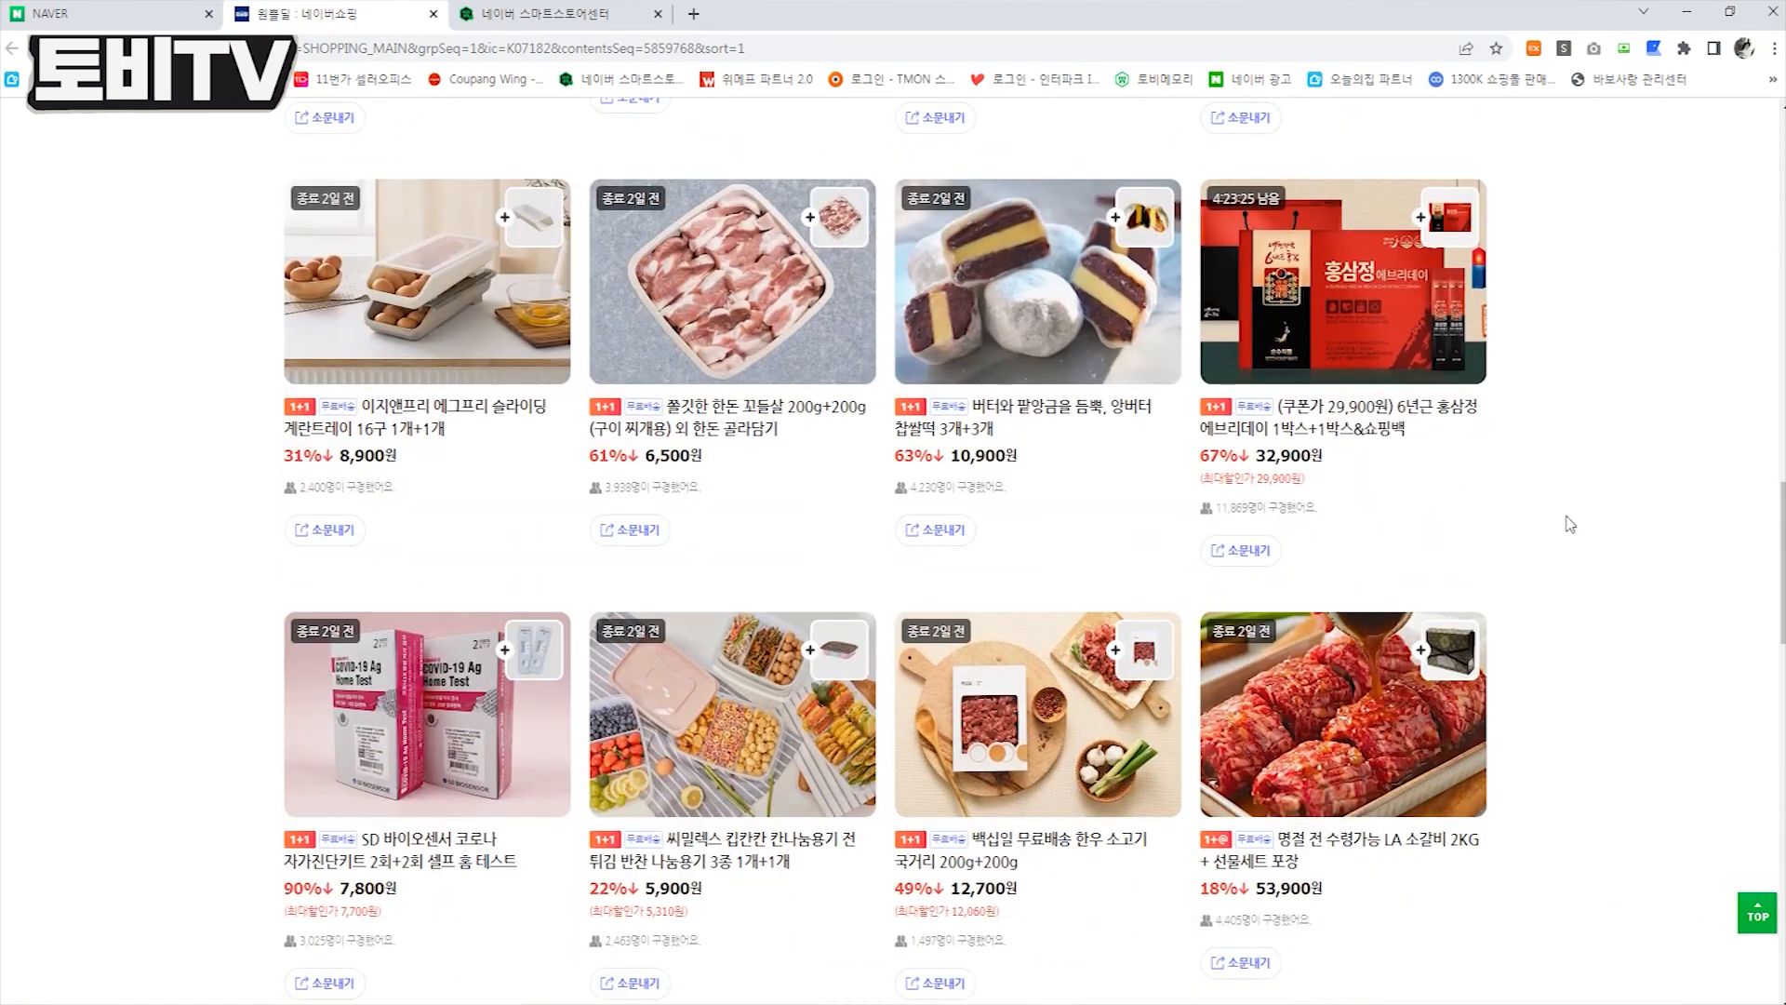
scroll(1602, 502, down, 11)
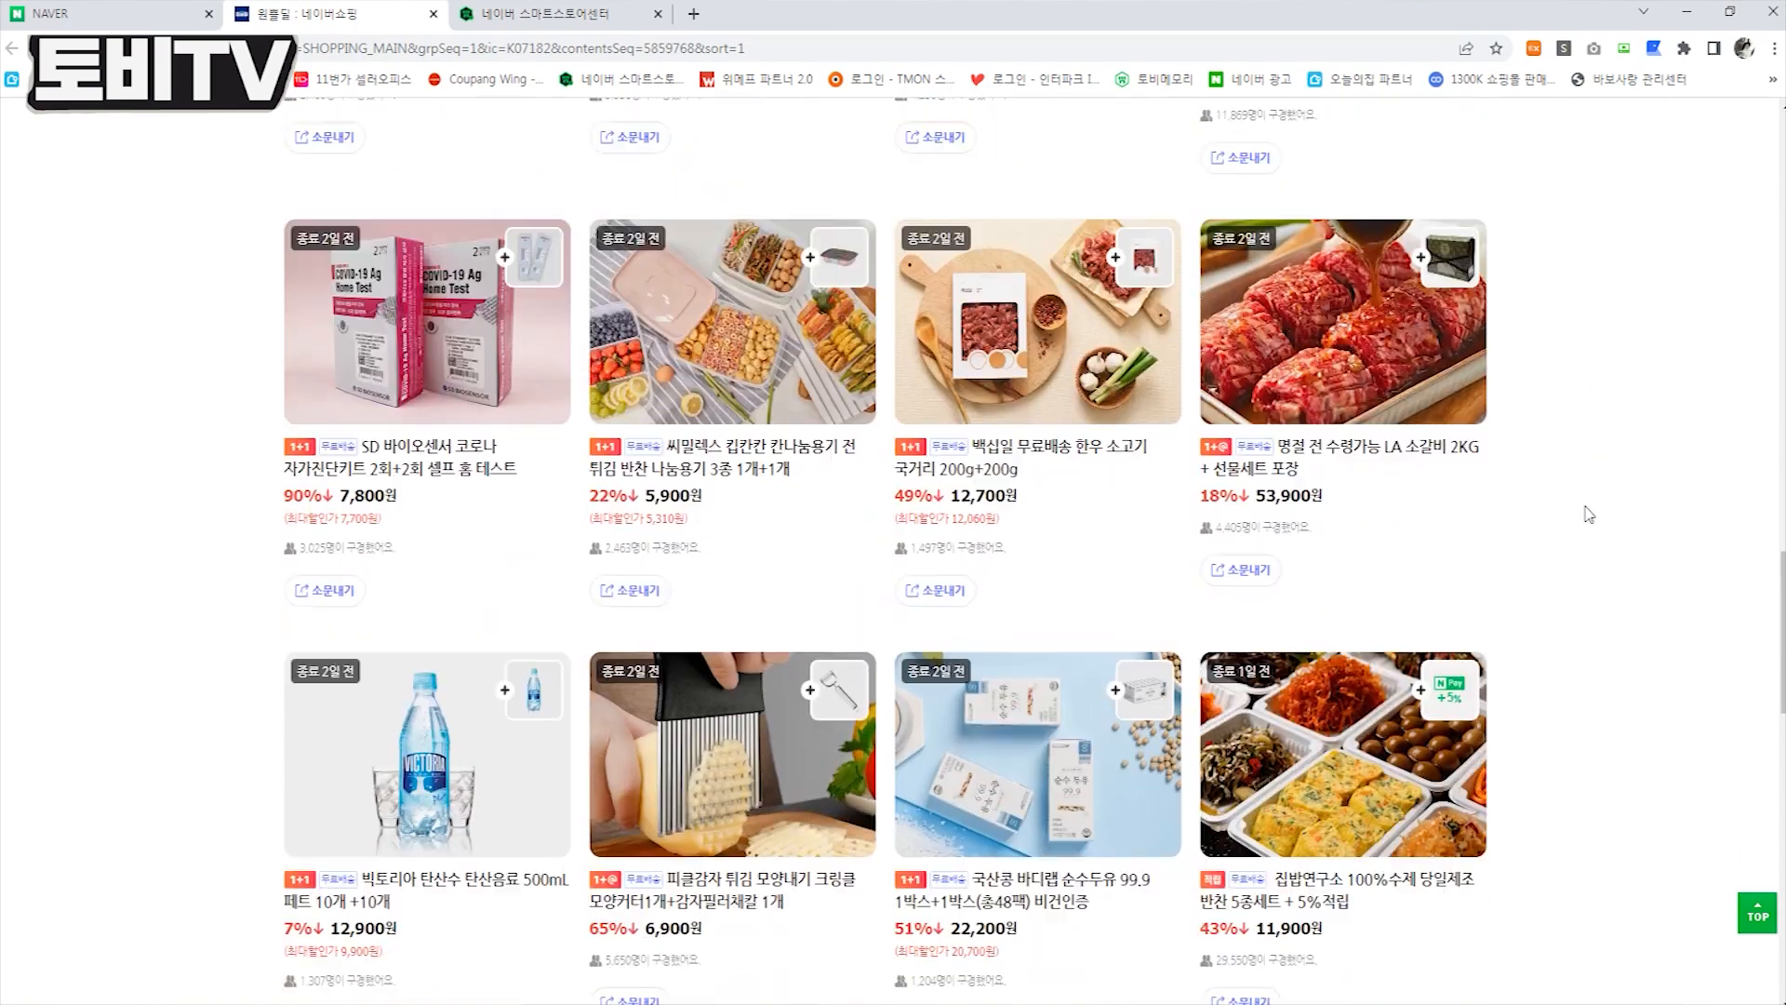
scroll(1612, 576, down, 5)
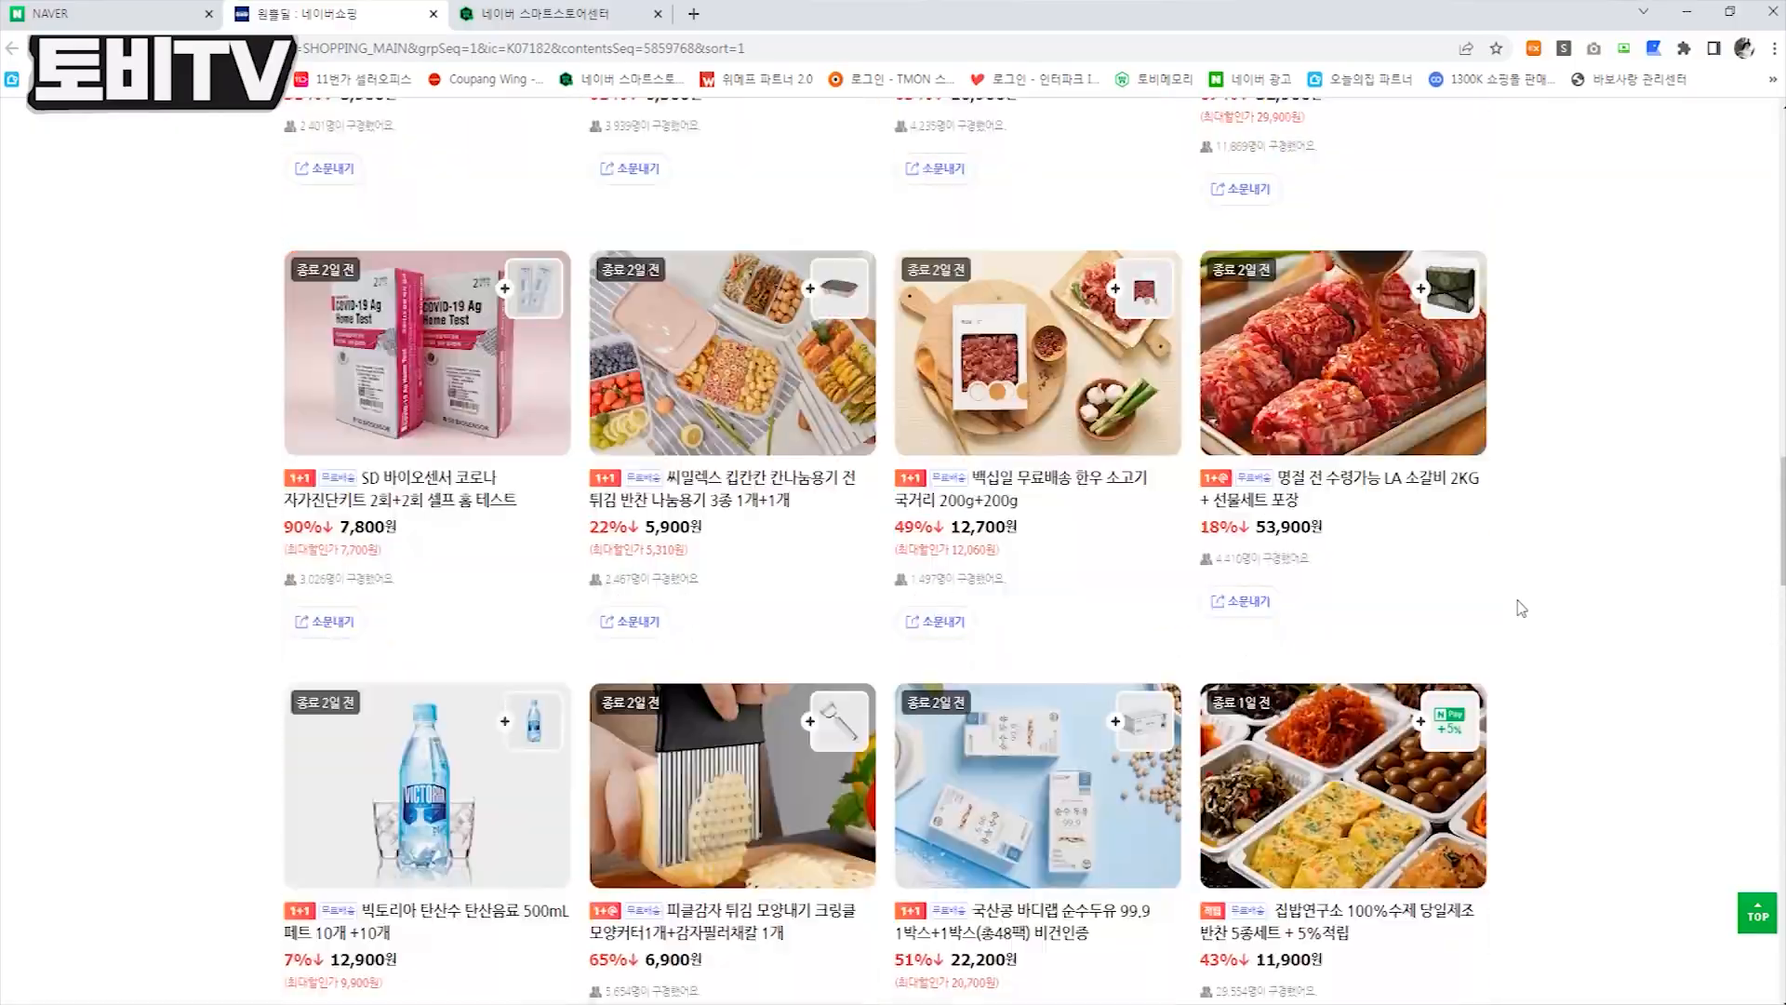
scroll(1519, 606, up, 15)
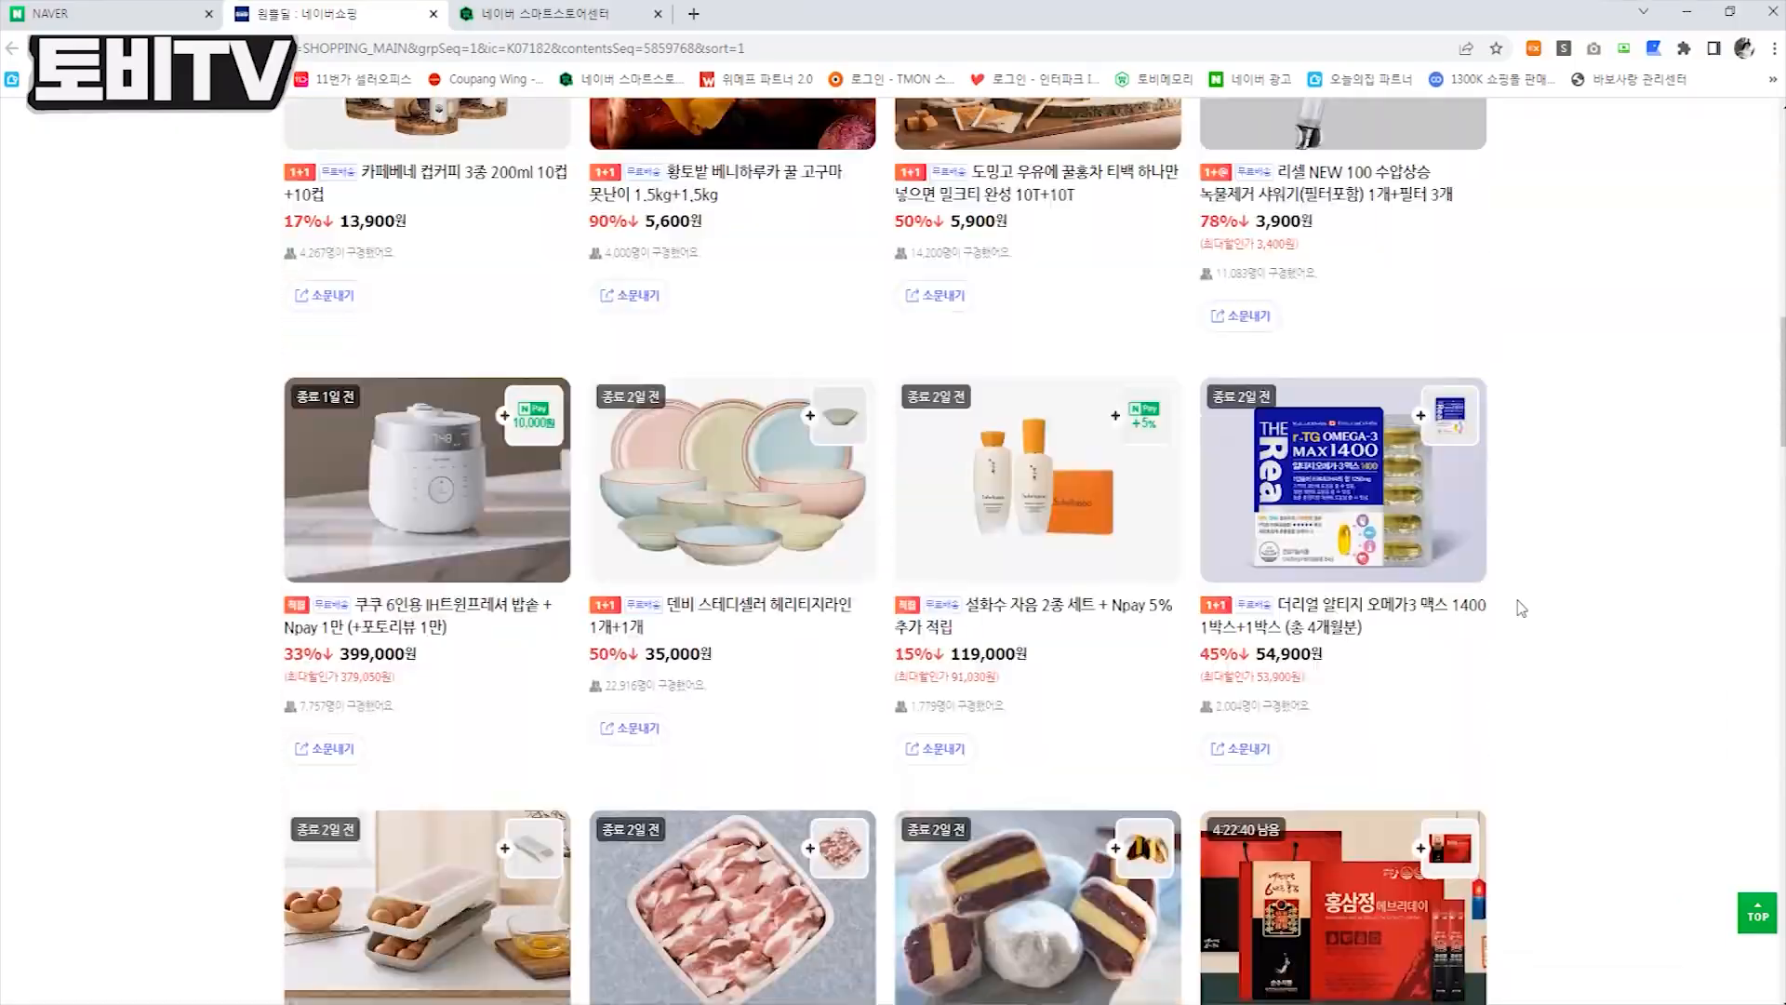
scroll(1521, 608, up, 2)
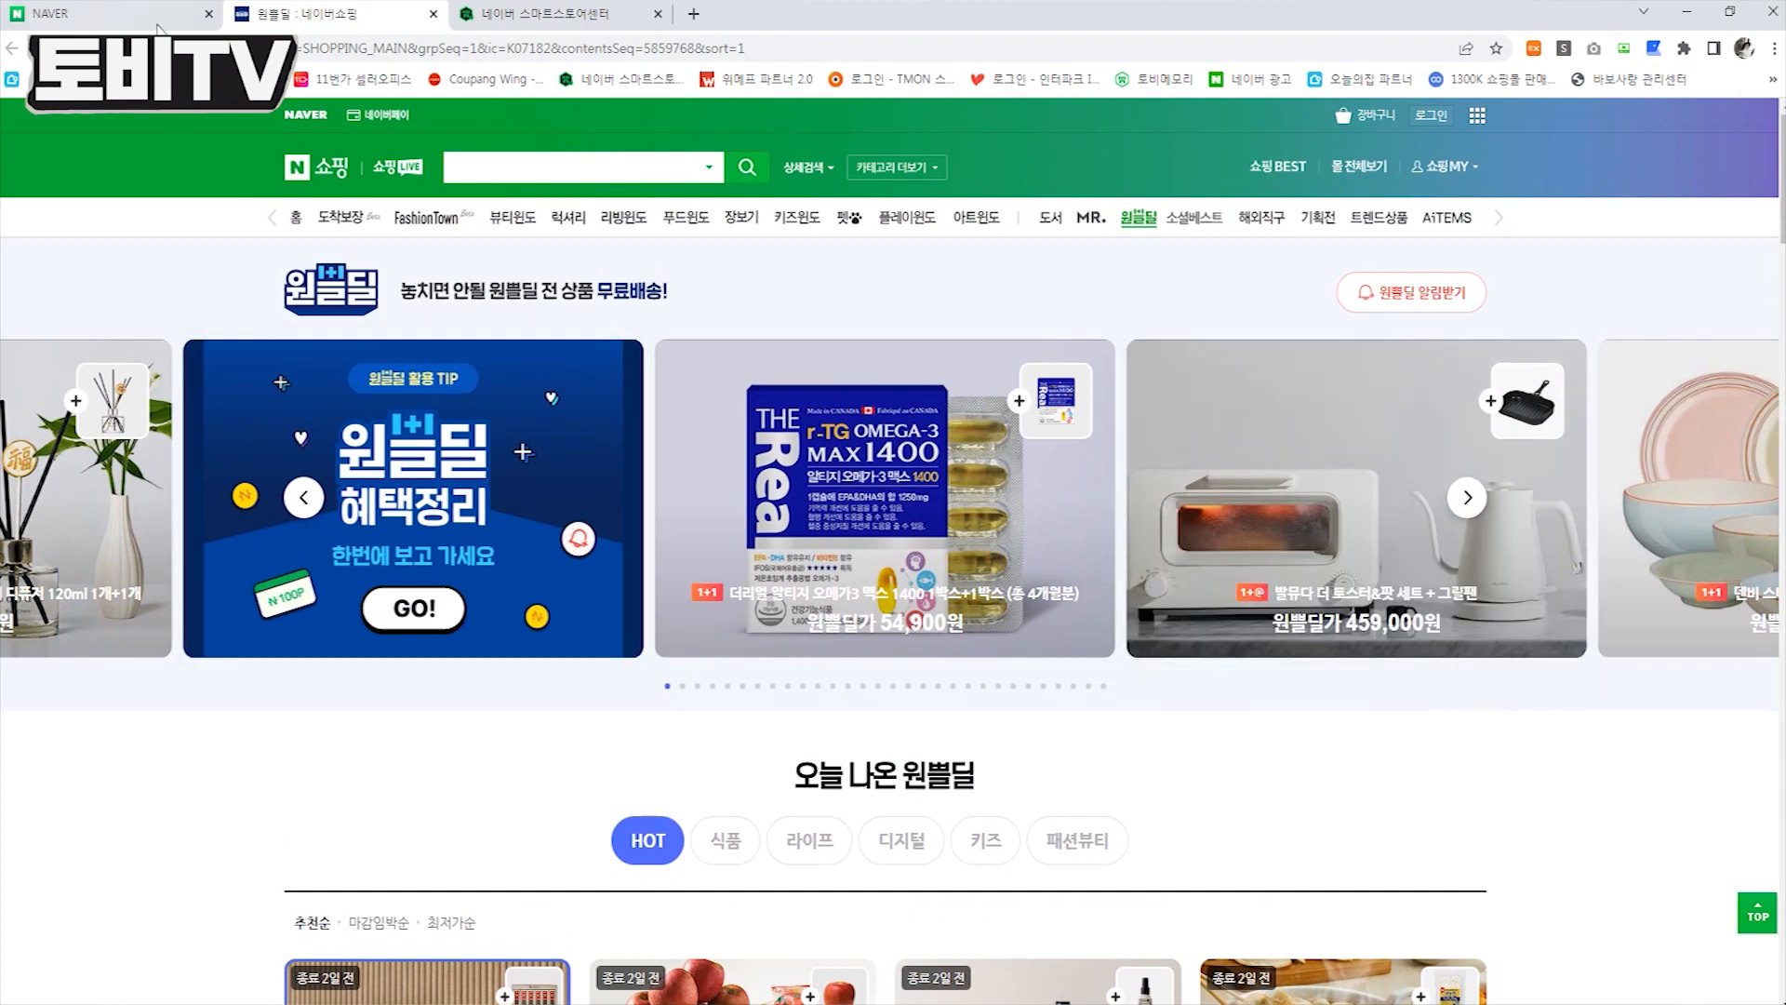
Switch to the Smart Store Center and look through the 원쁠딜 management options
click(547, 15)
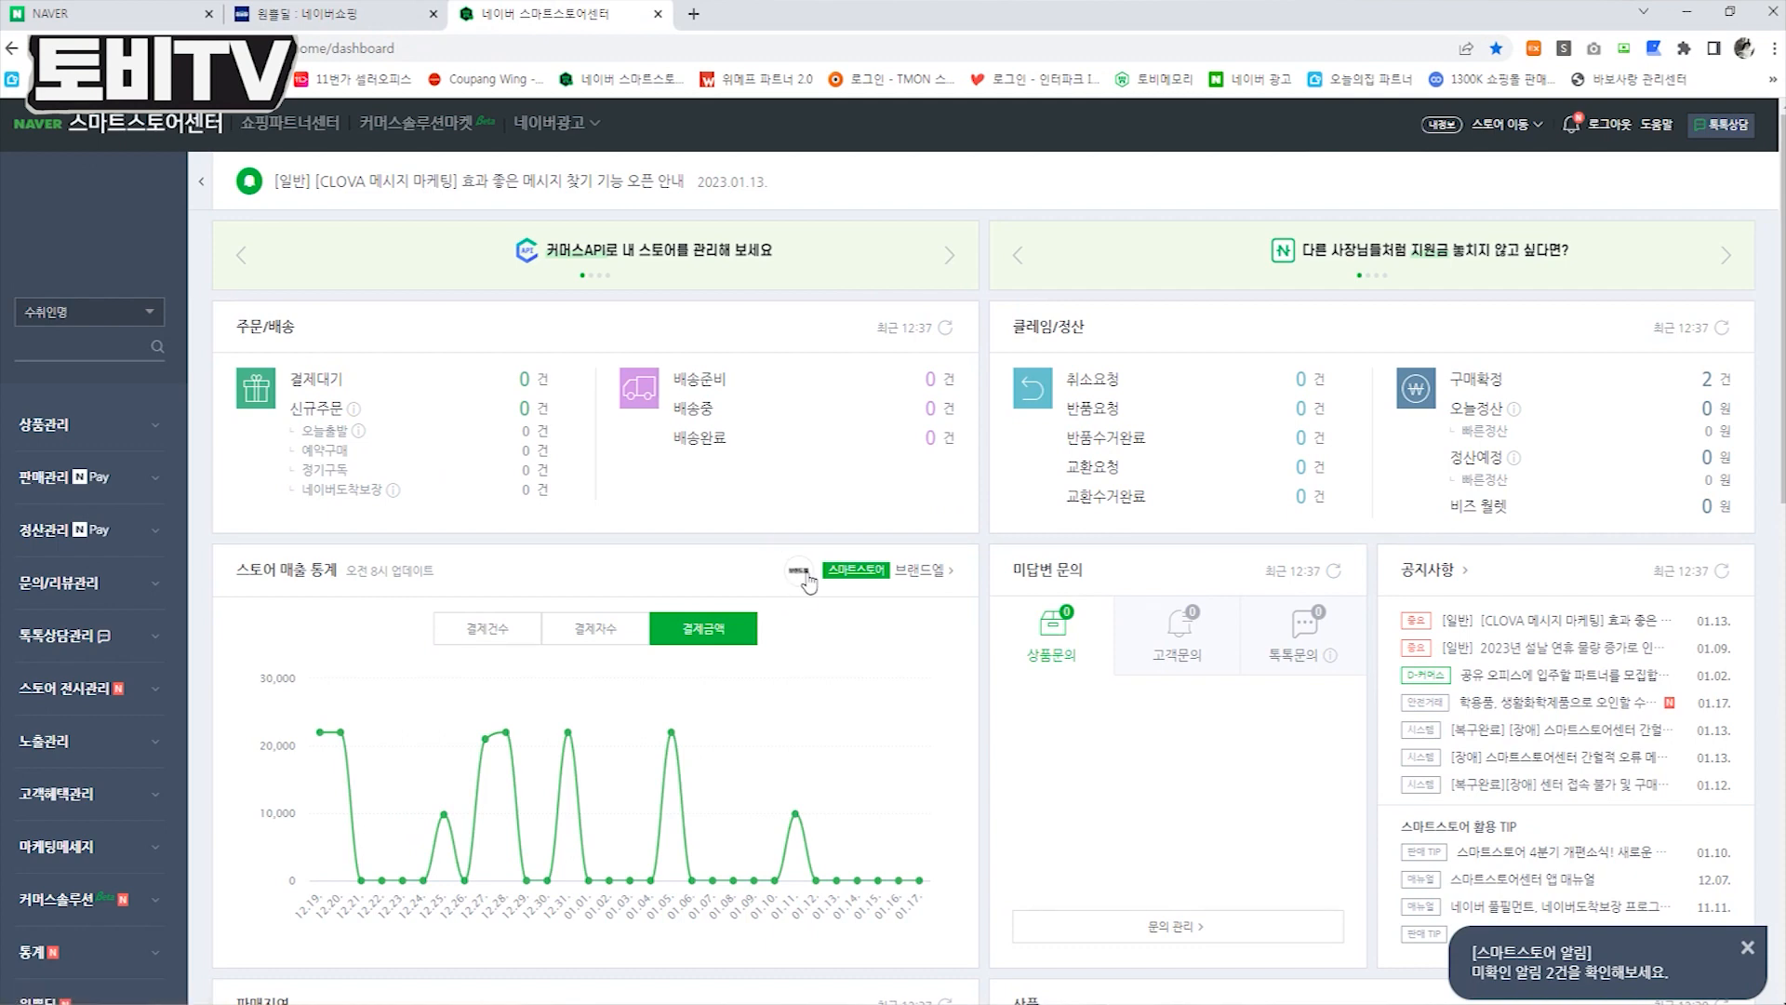
scroll(775, 542, down, 2)
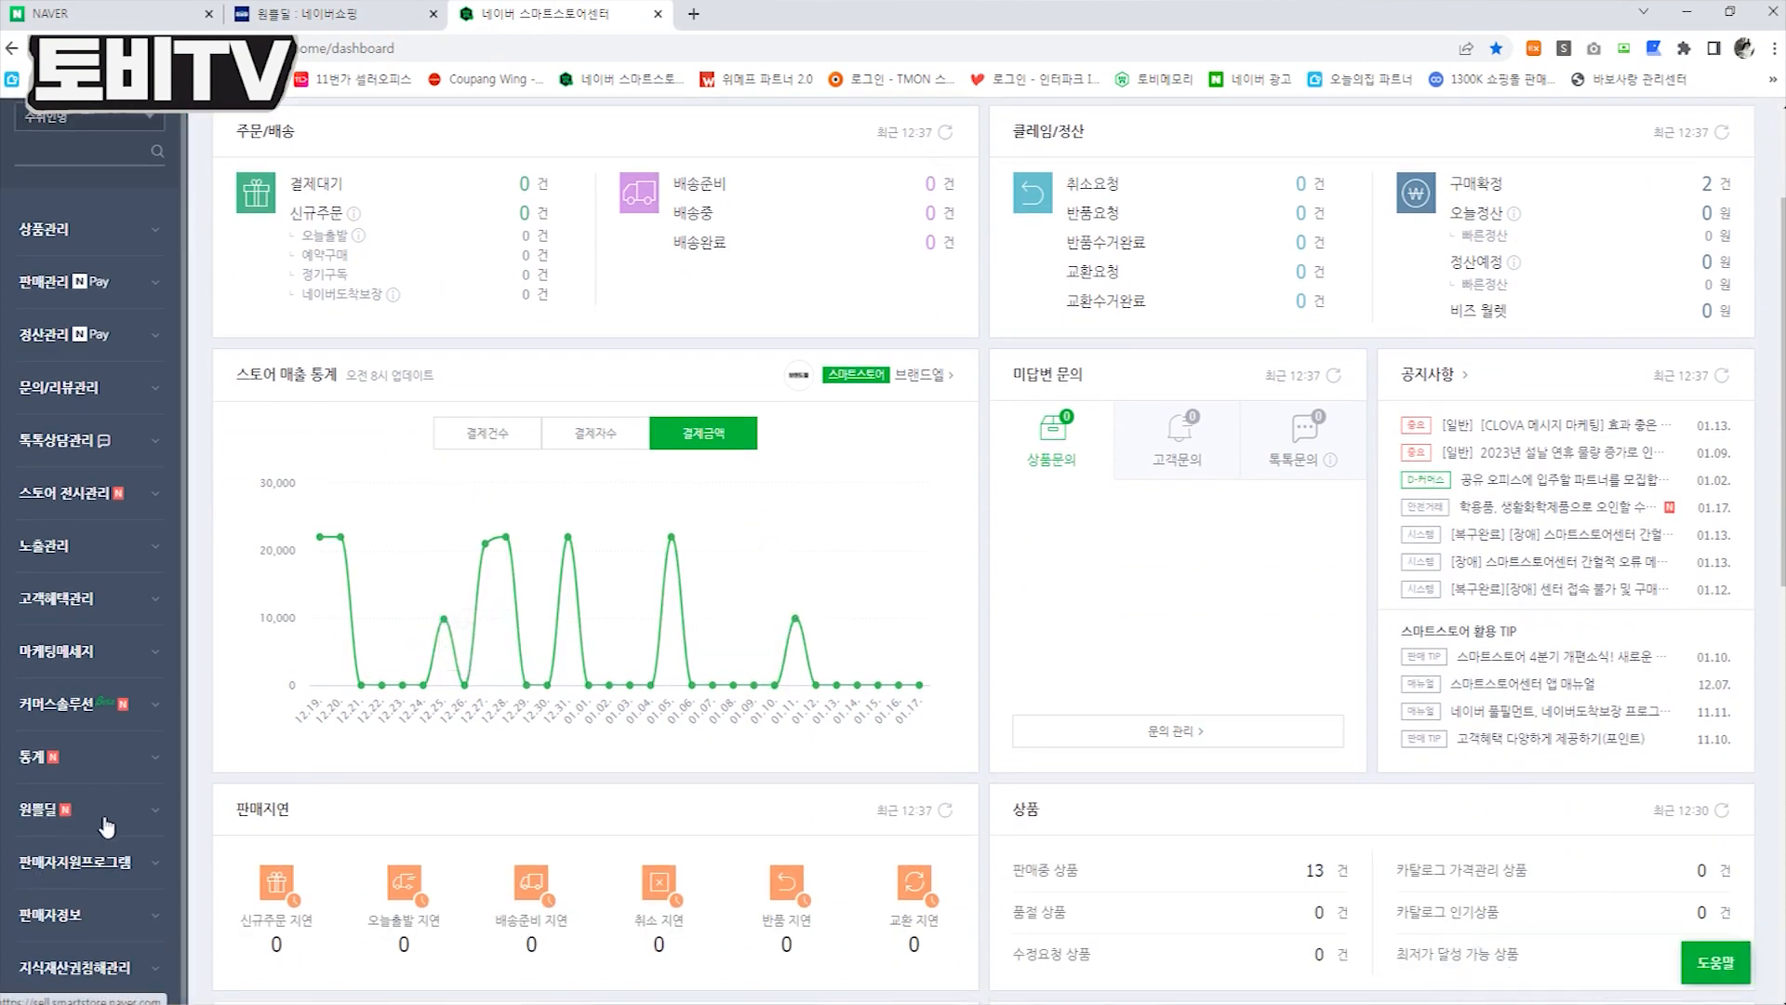
click(102, 828)
scroll(113, 808, down, 1)
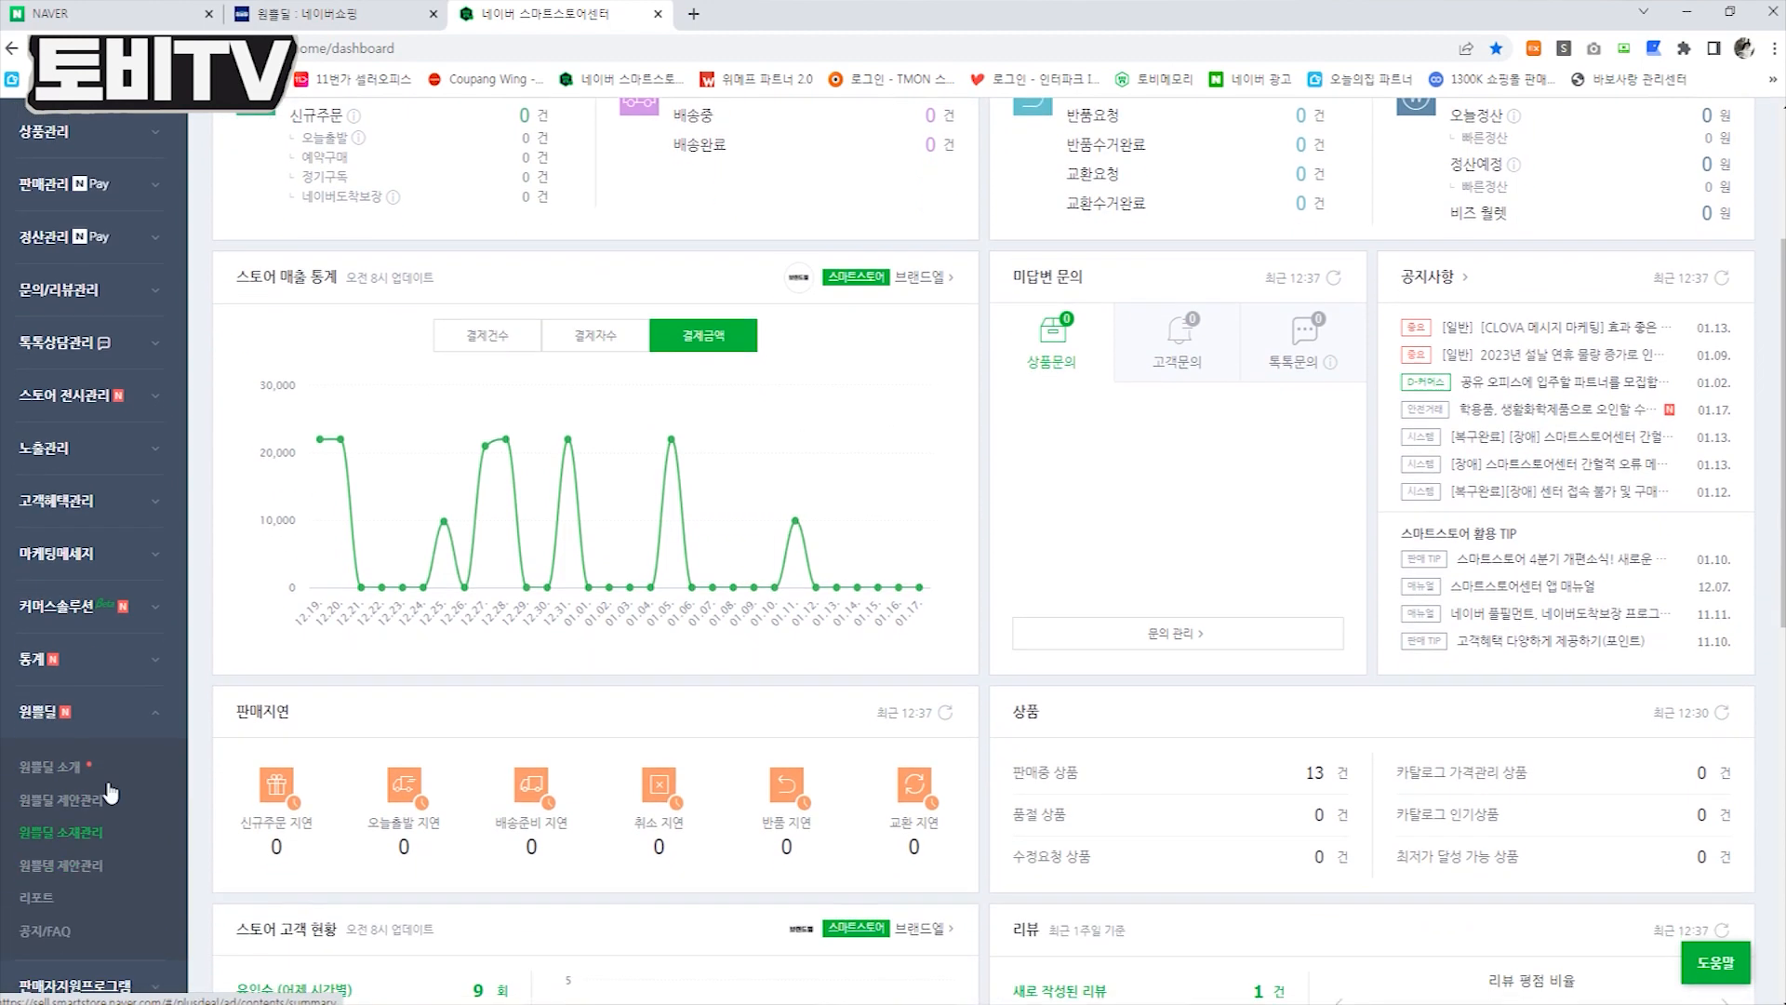
click(112, 712)
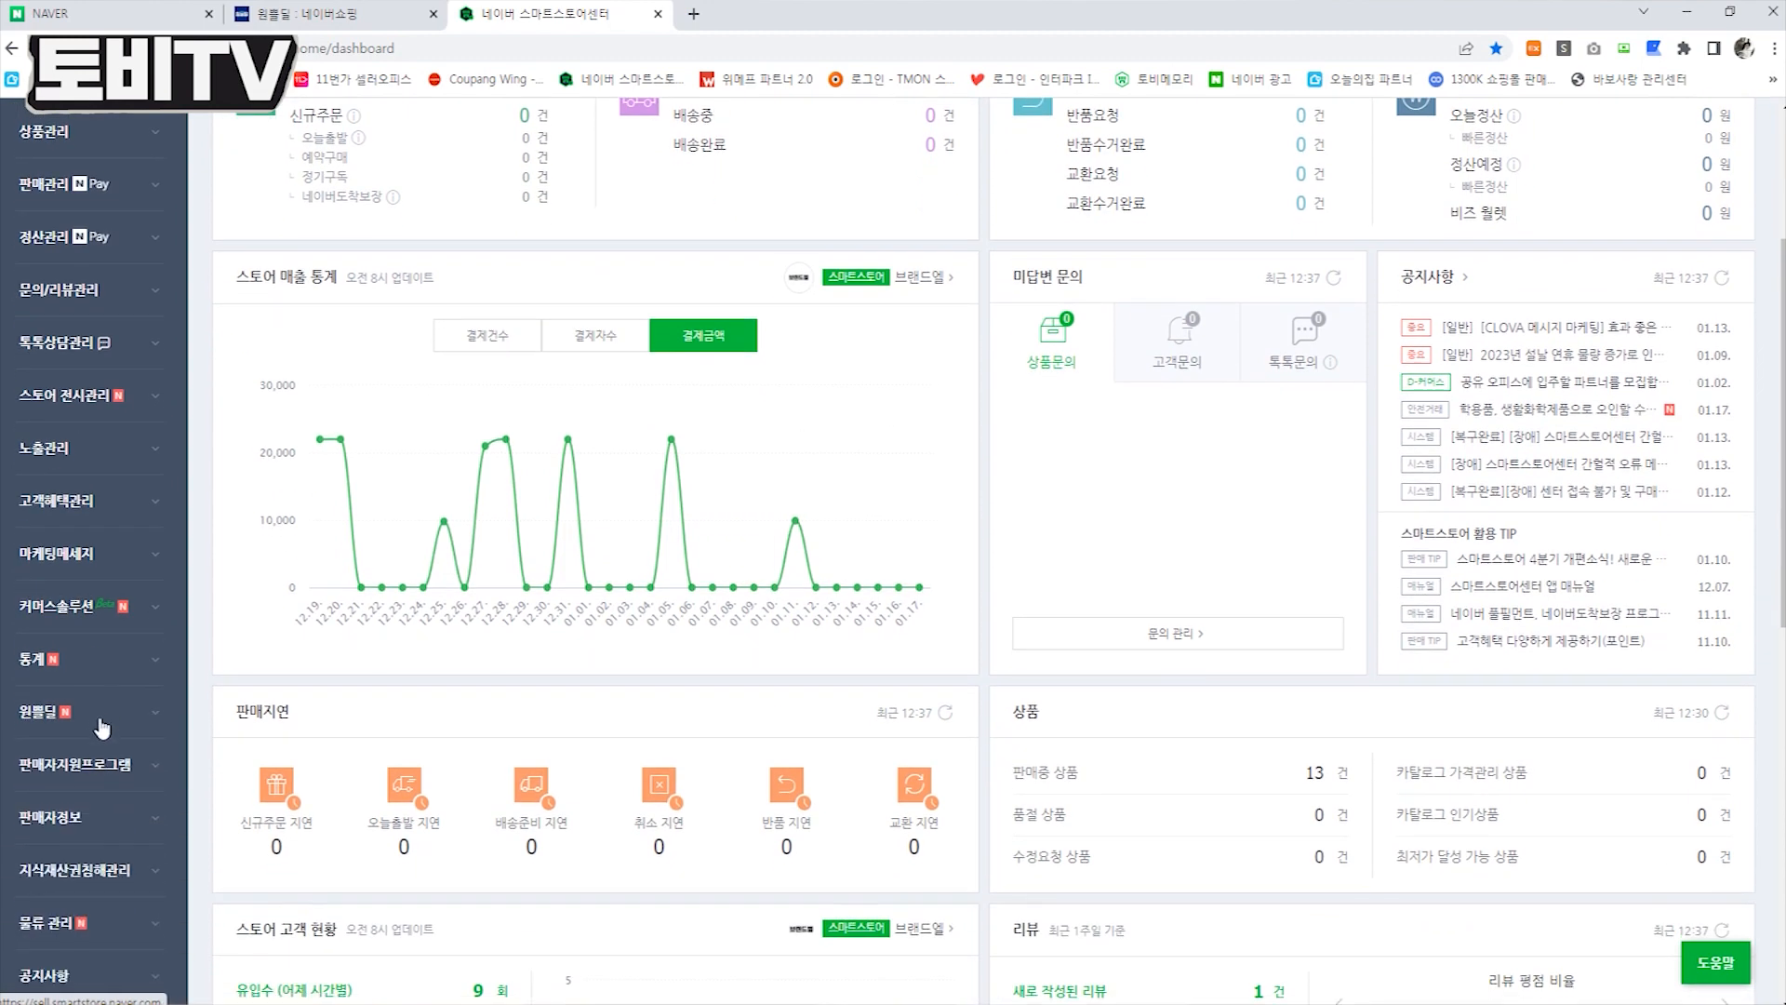
scroll(100, 717, up, 1)
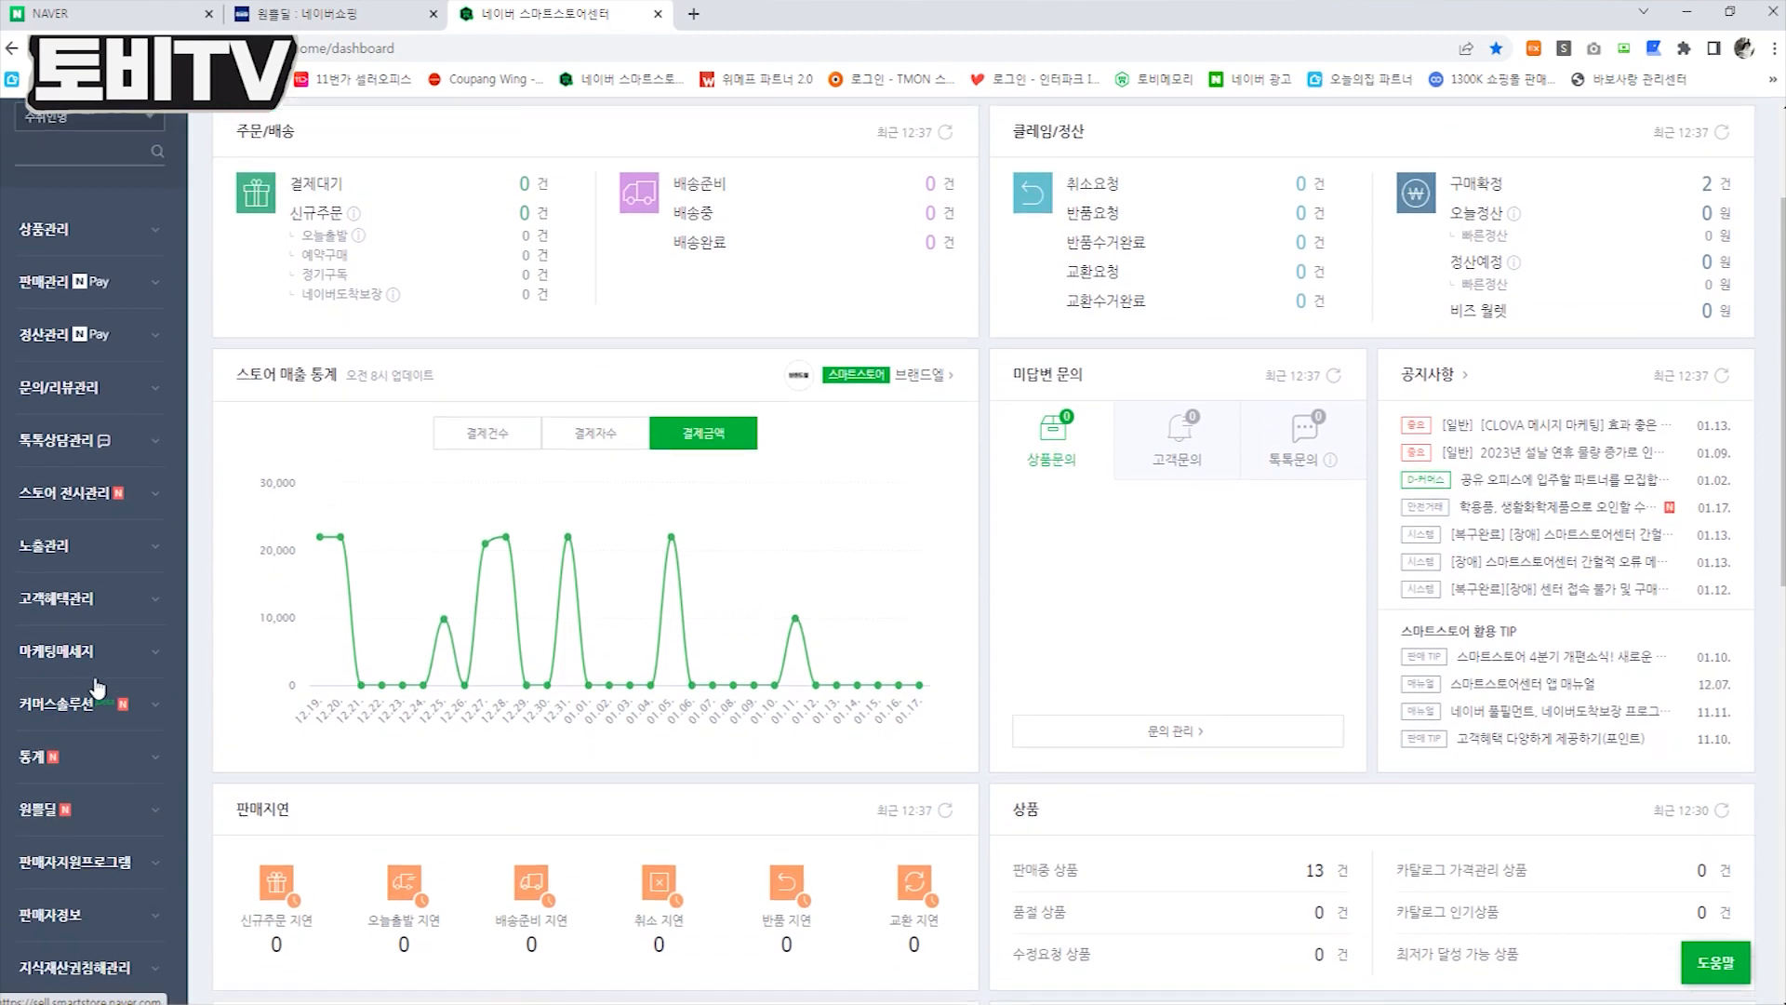
Open 노출 서비스 관리 and check the 원쁠딜 service's description and connection setting
click(120, 547)
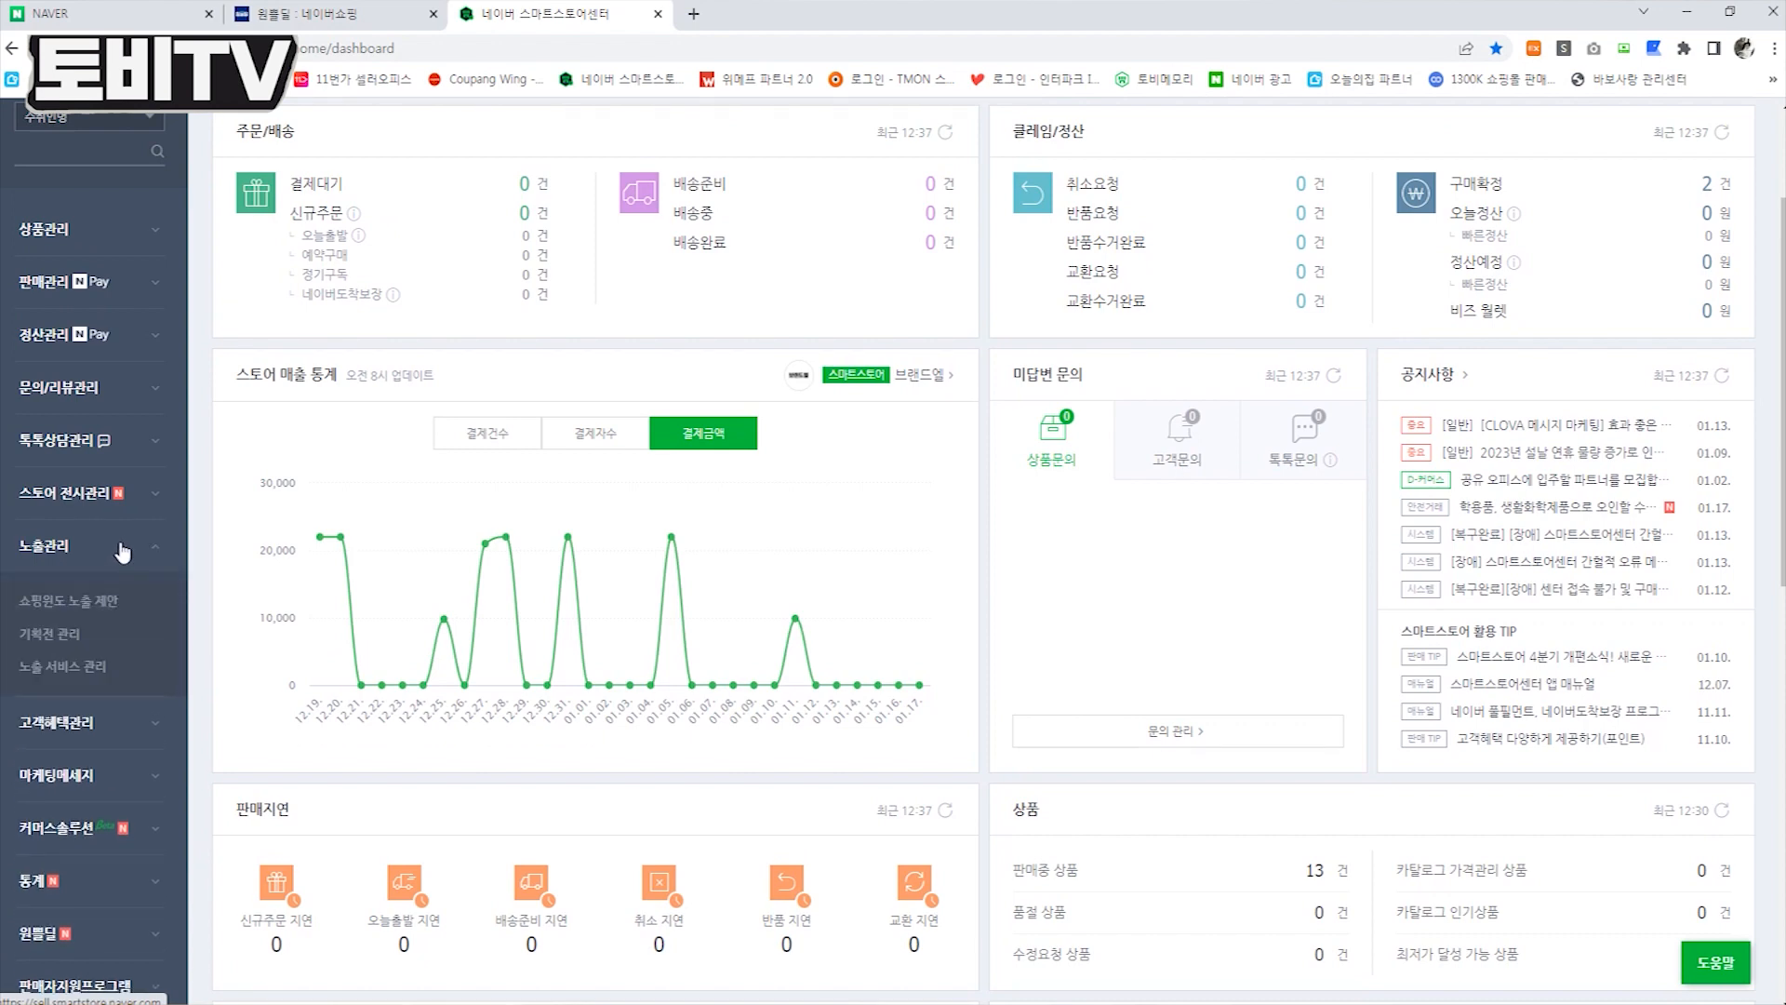
click(90, 668)
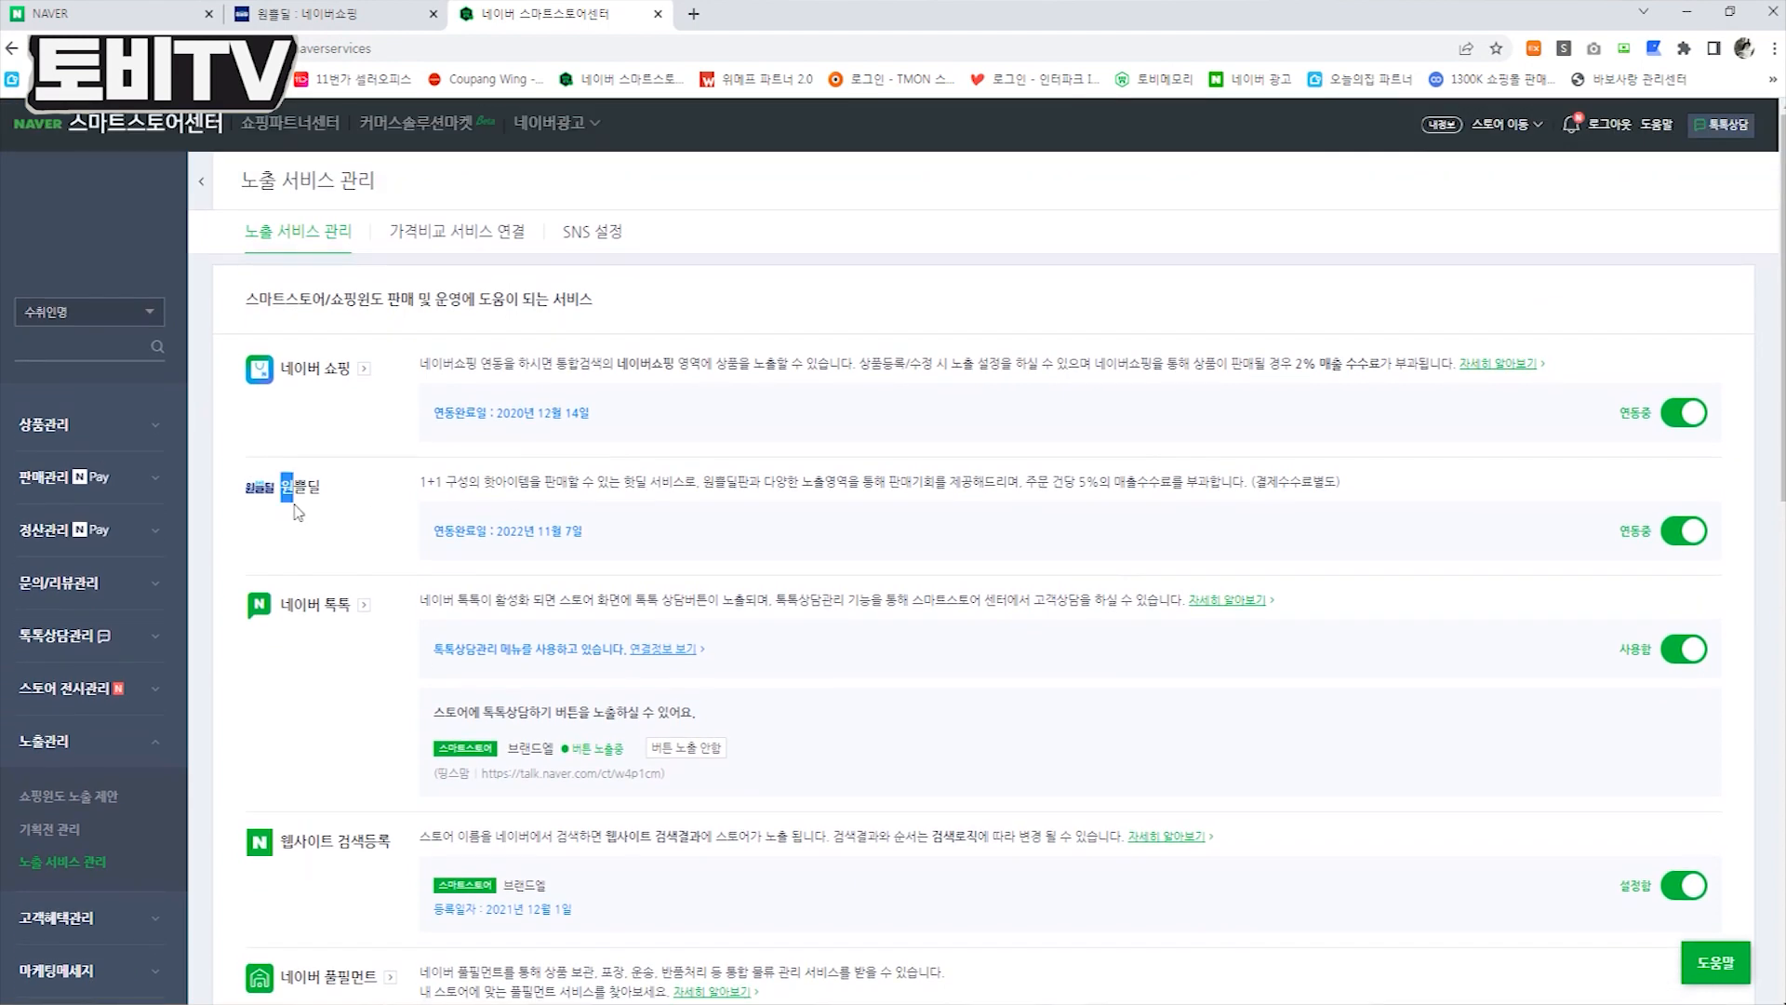
drag(292, 512, 1426, 663)
click(1734, 556)
Open the 원쁠딜 소개 page in the Smart Store Center
scroll(56, 721, down, 2)
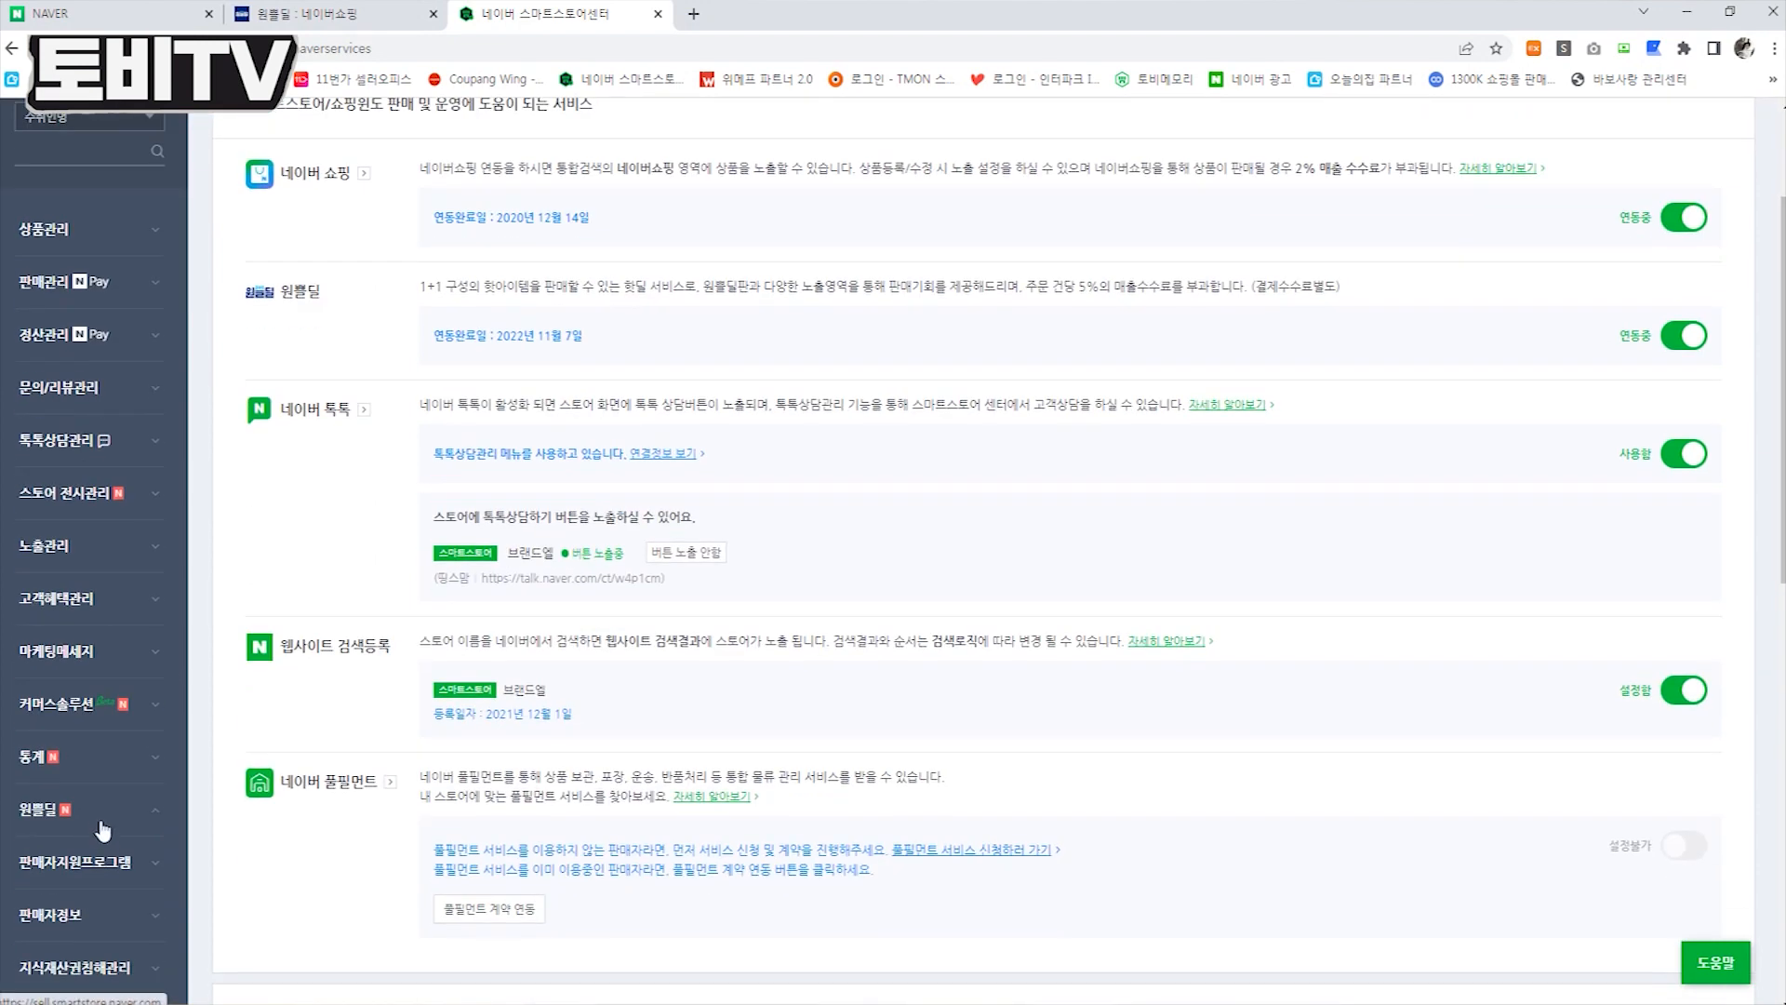
click(112, 823)
scroll(140, 855, down, 1)
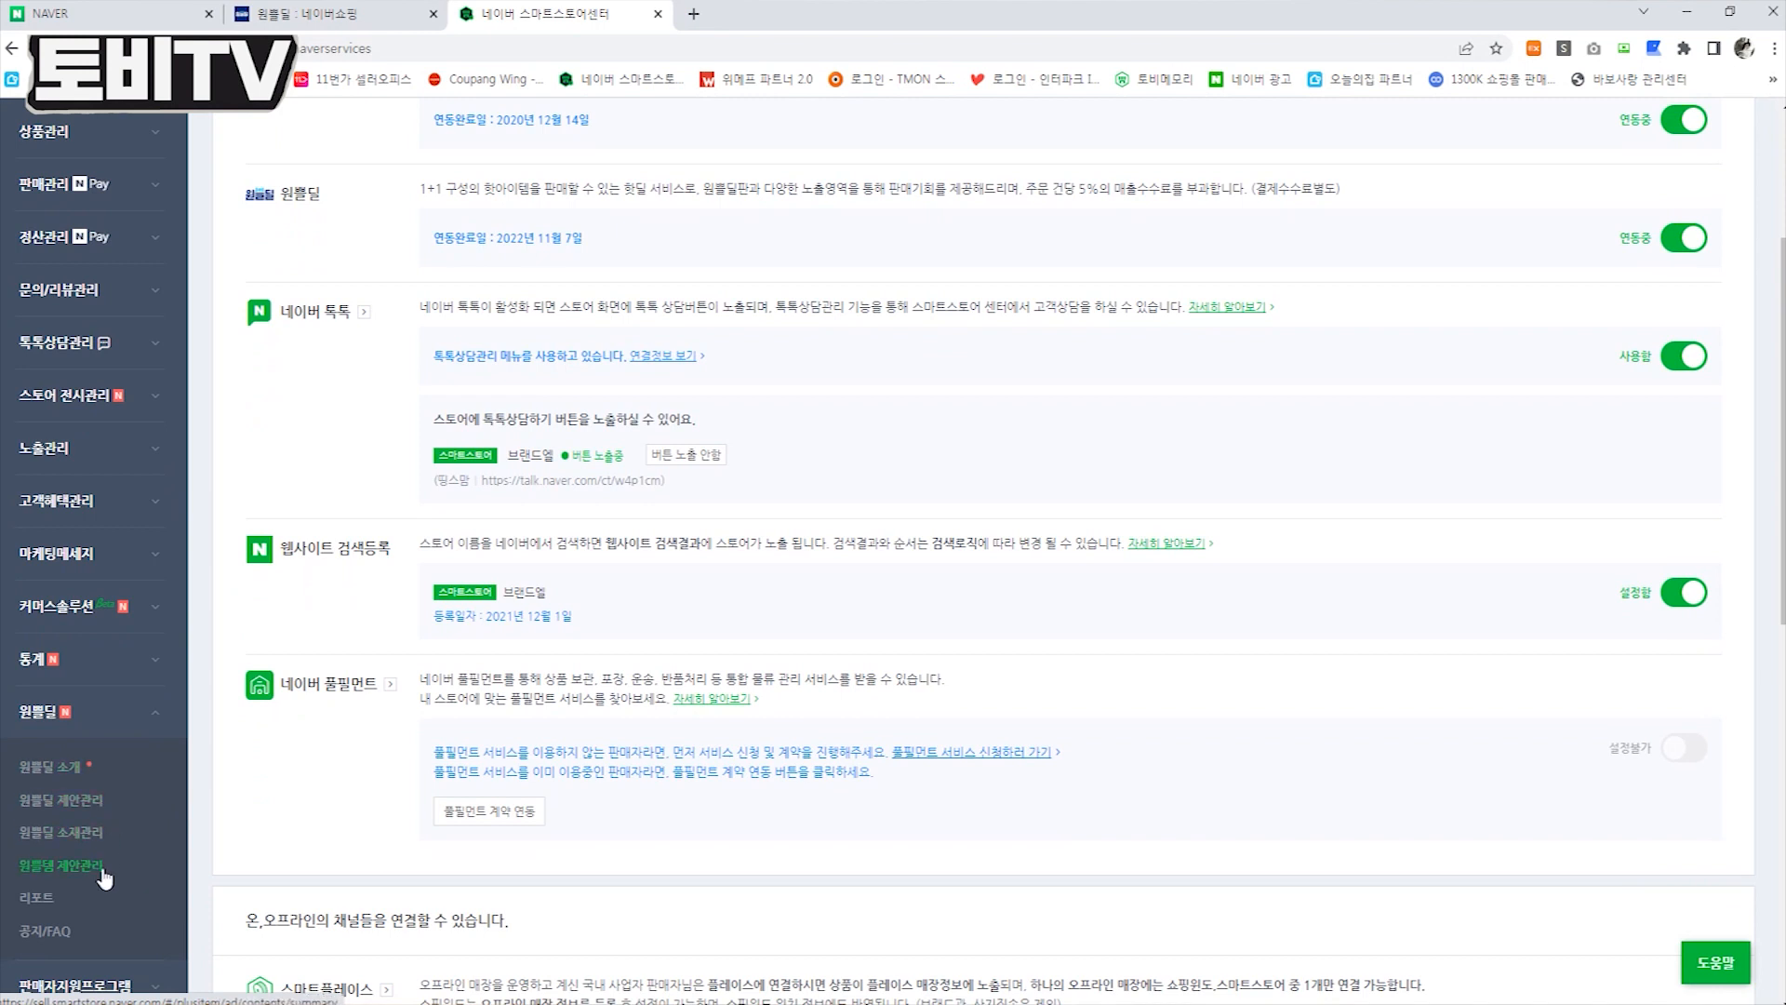
click(88, 777)
Read the 원쁠딜 introduction's sections on 1+1 composition, free shipping and the daily product selection criteria
scroll(1451, 614, down, 5)
scroll(1516, 581, up, 6)
scroll(1516, 569, up, 10)
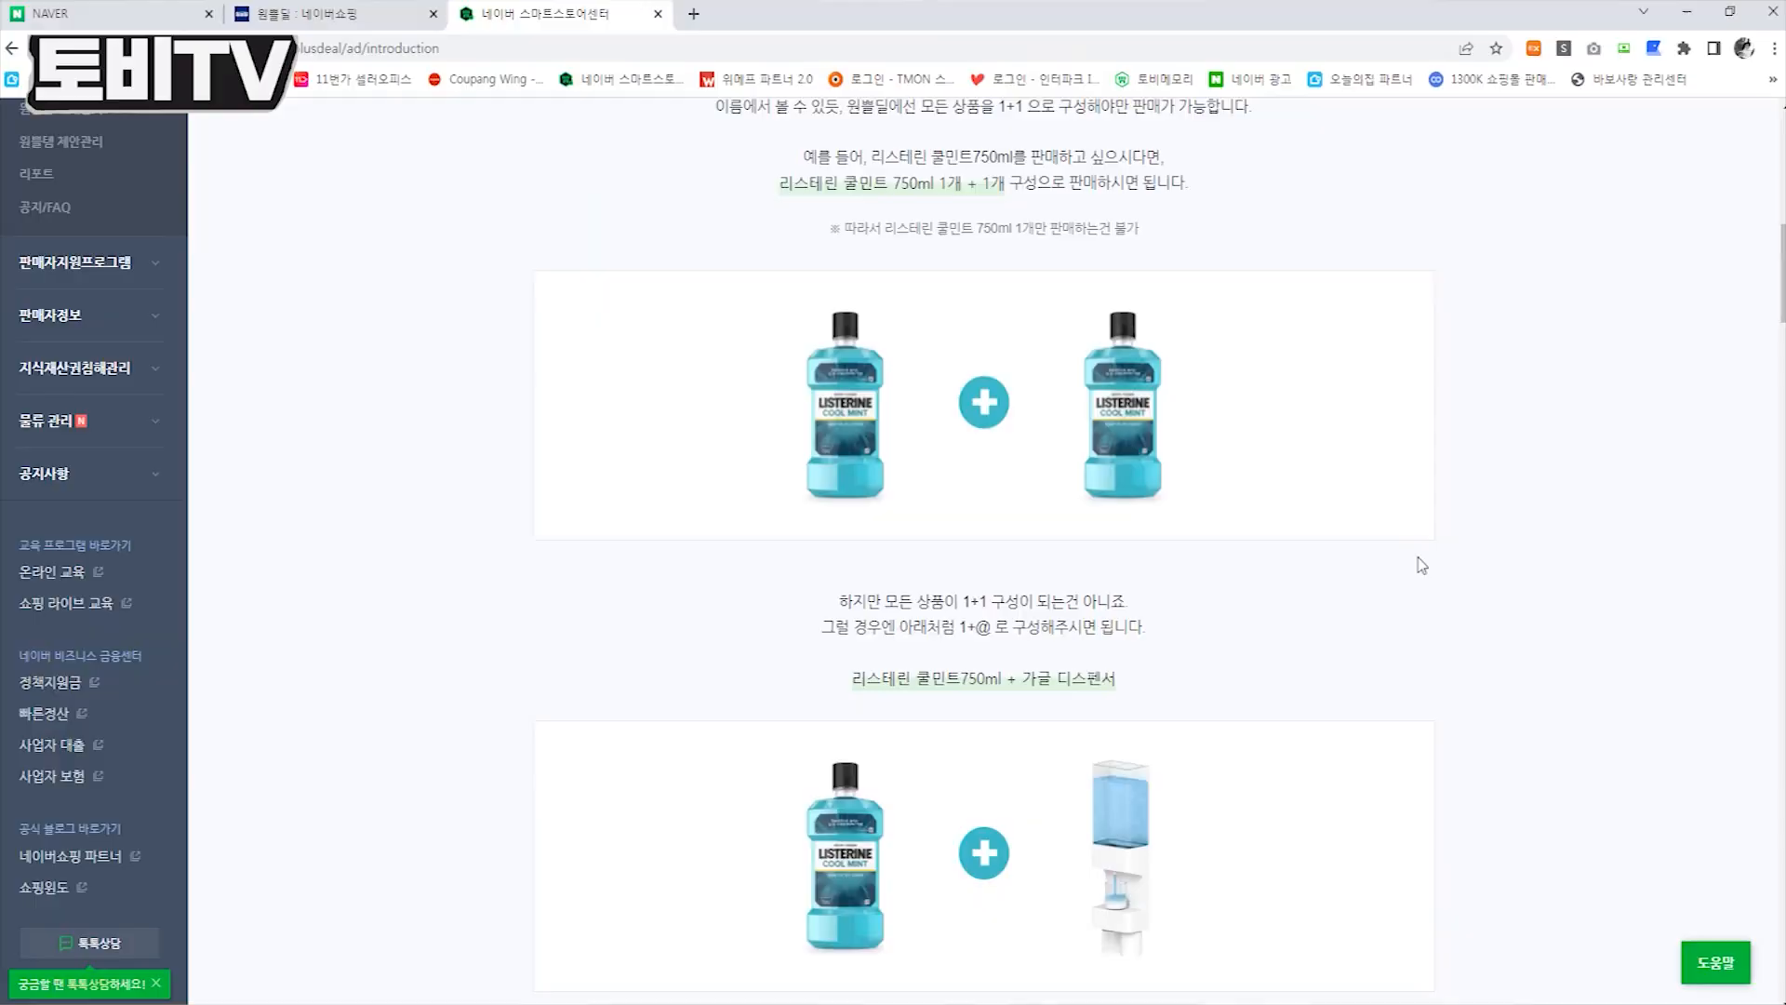
scroll(1409, 586, down, 10)
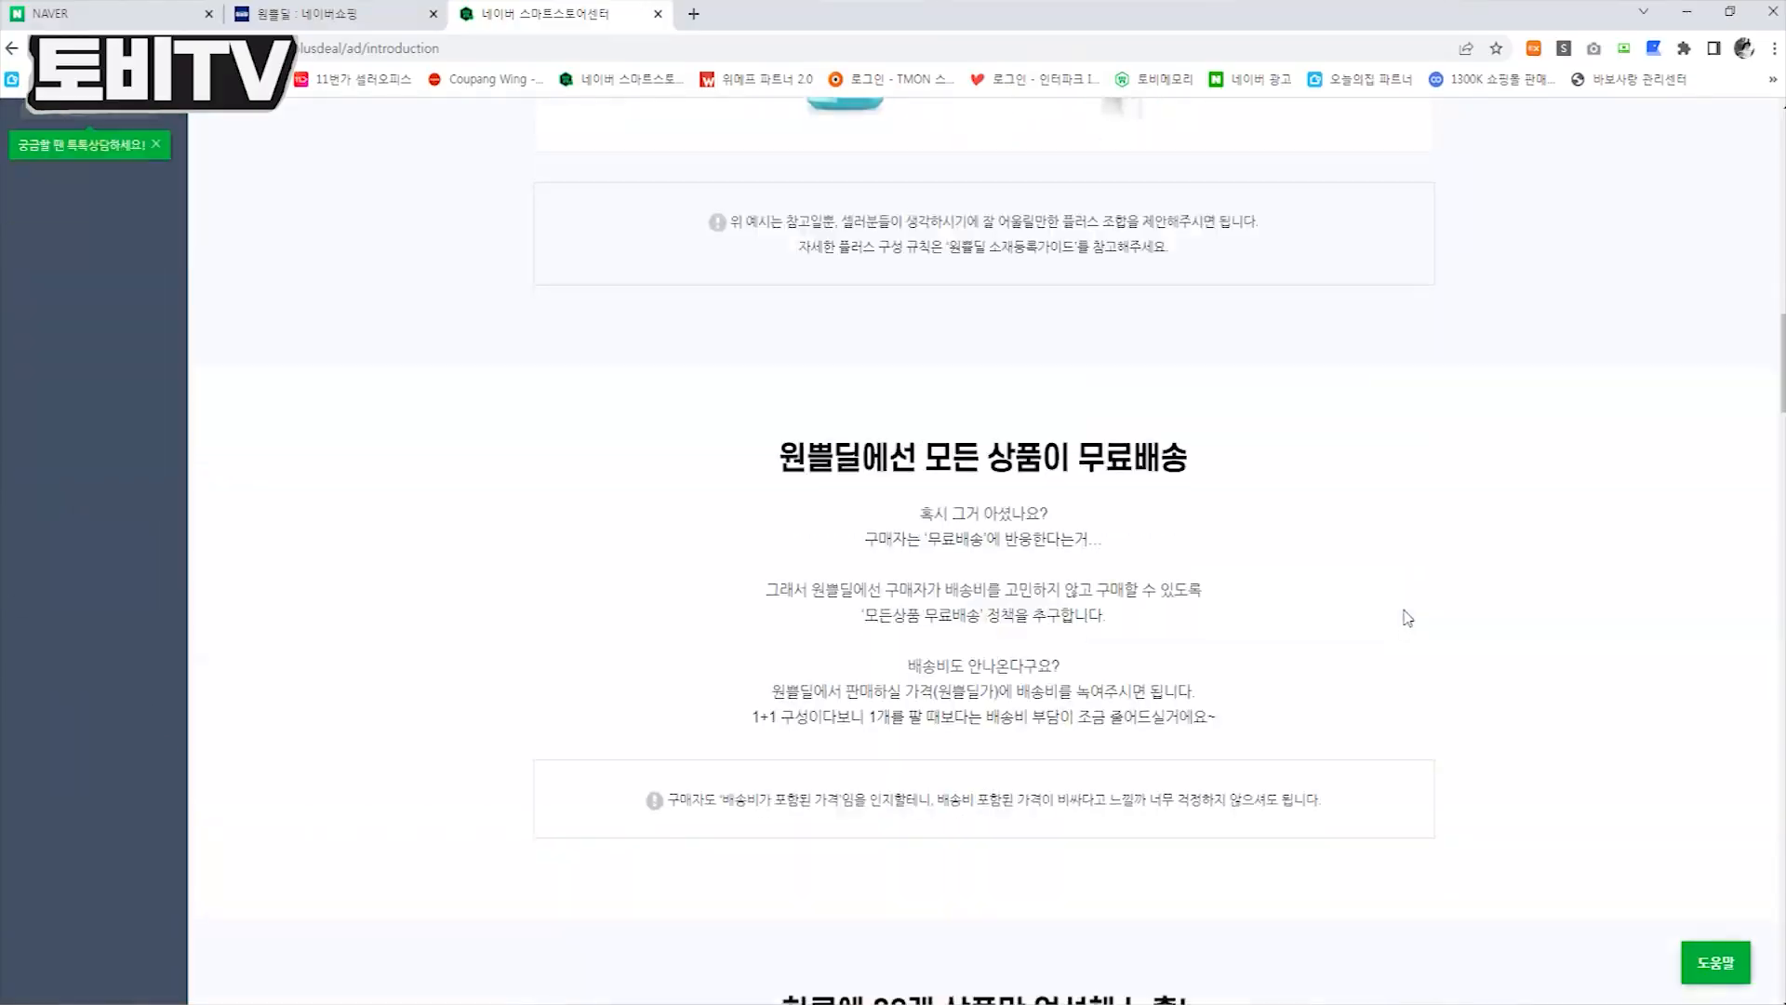
drag(1131, 363, 842, 376)
click(1275, 502)
drag(1242, 698, 804, 352)
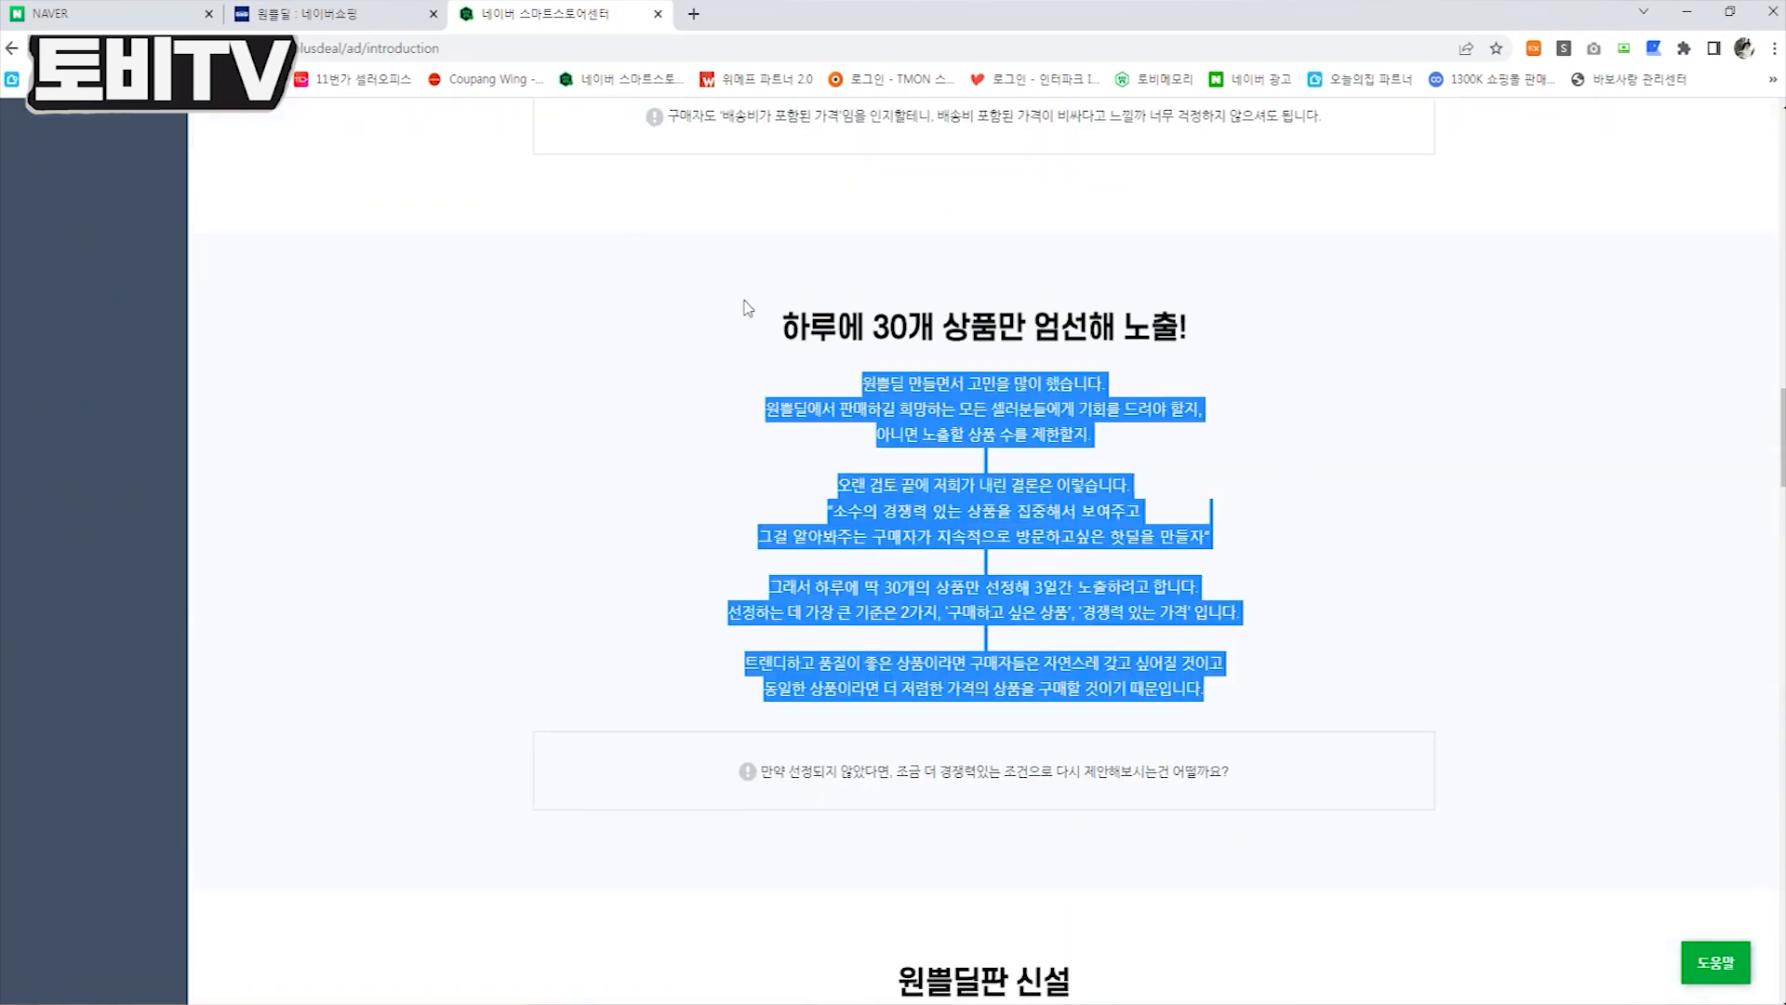
click(1321, 567)
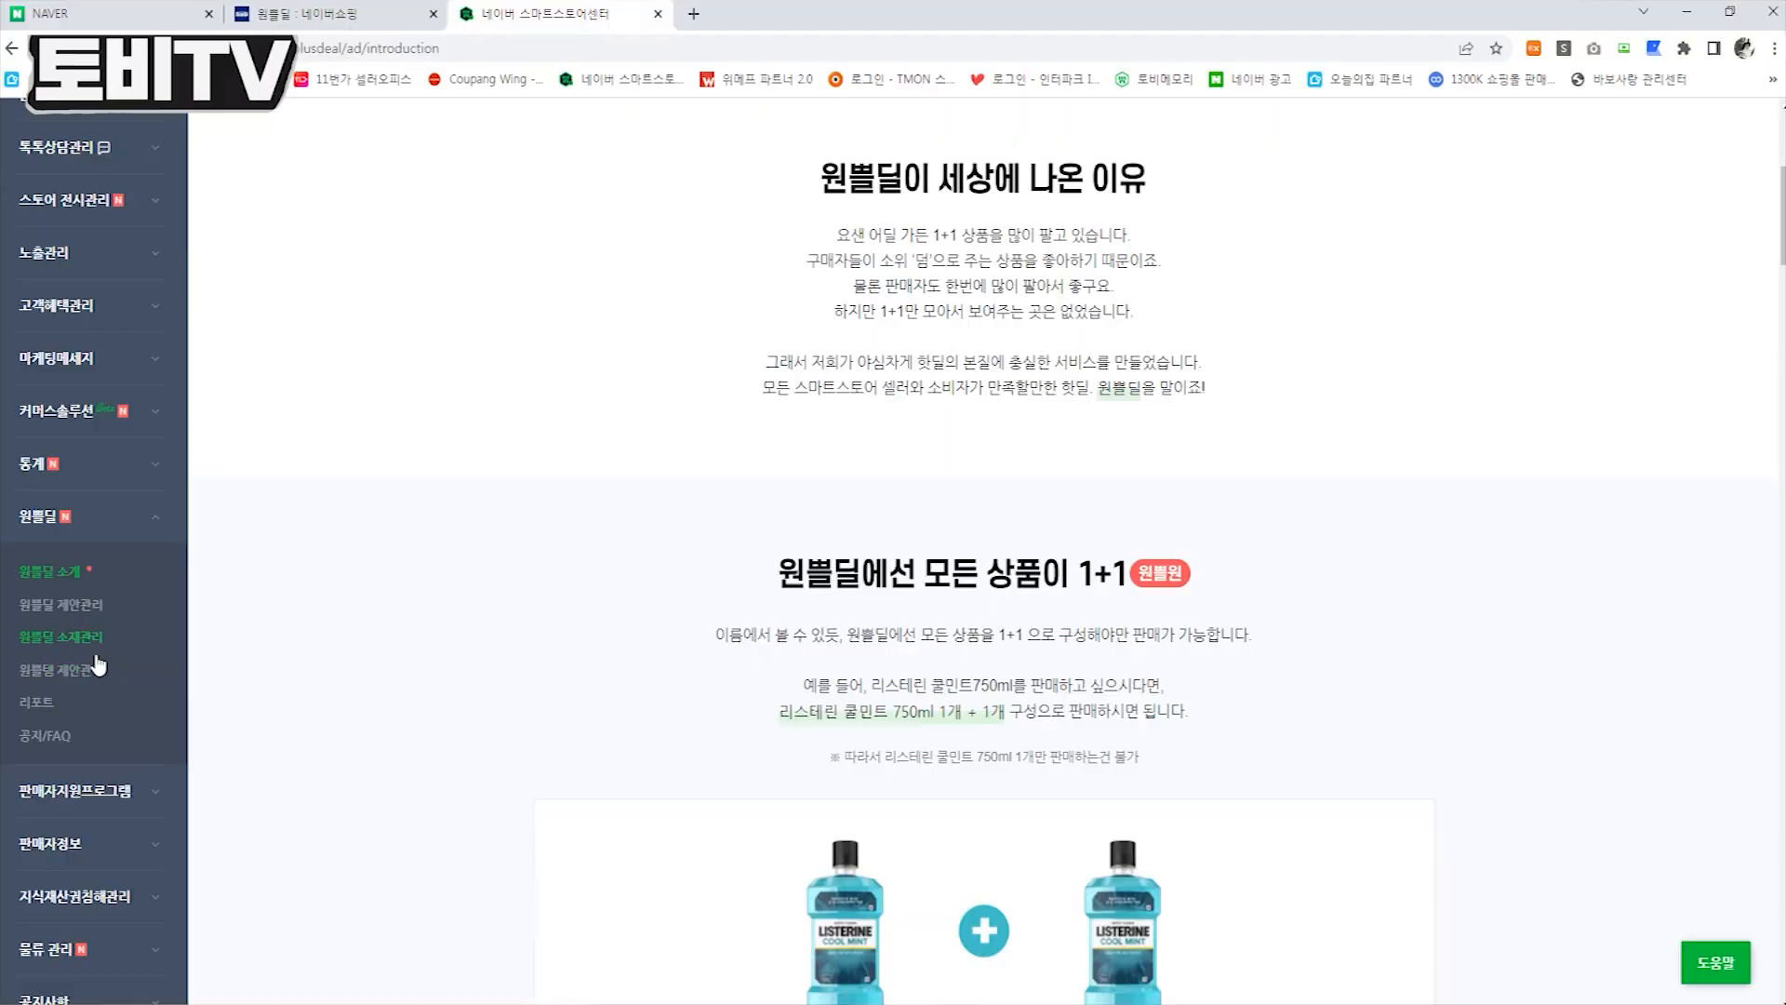
Start a 원쁠템 proposal registration, accept the inspection notice, and choose [스마트스토어] 브랜드엘 as the proposal channel
scroll(930, 558, down, 5)
scroll(135, 451, up, 5)
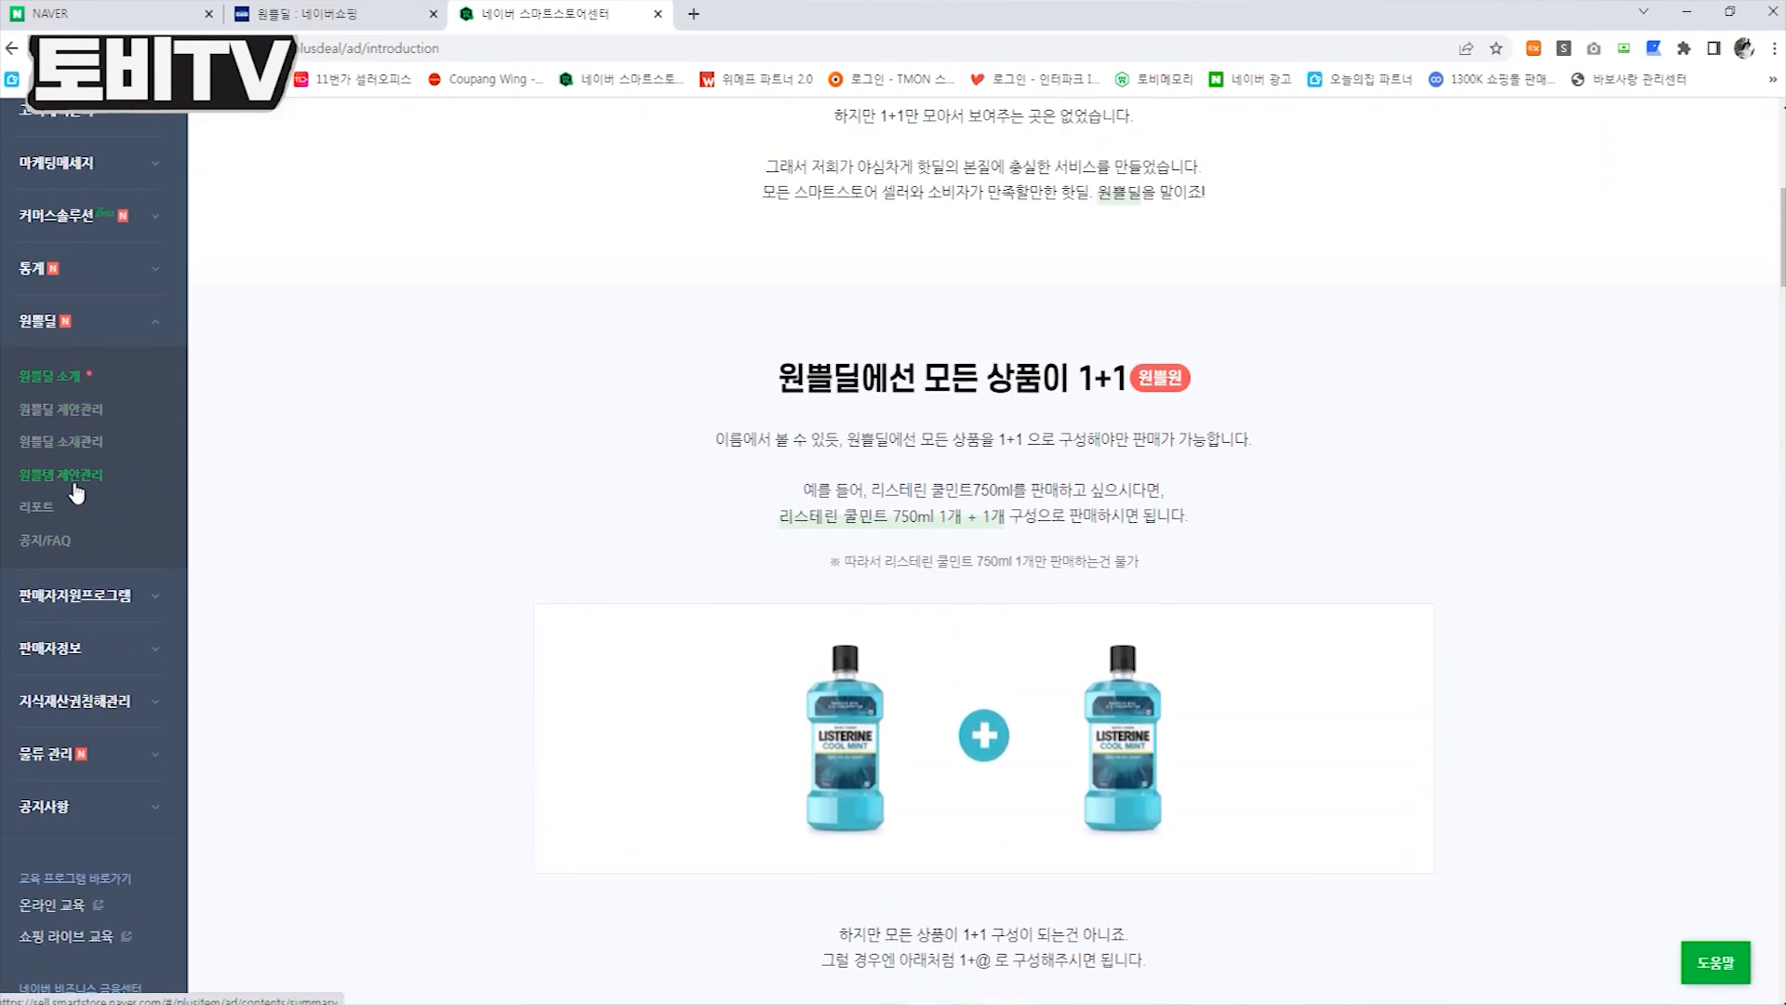
click(74, 483)
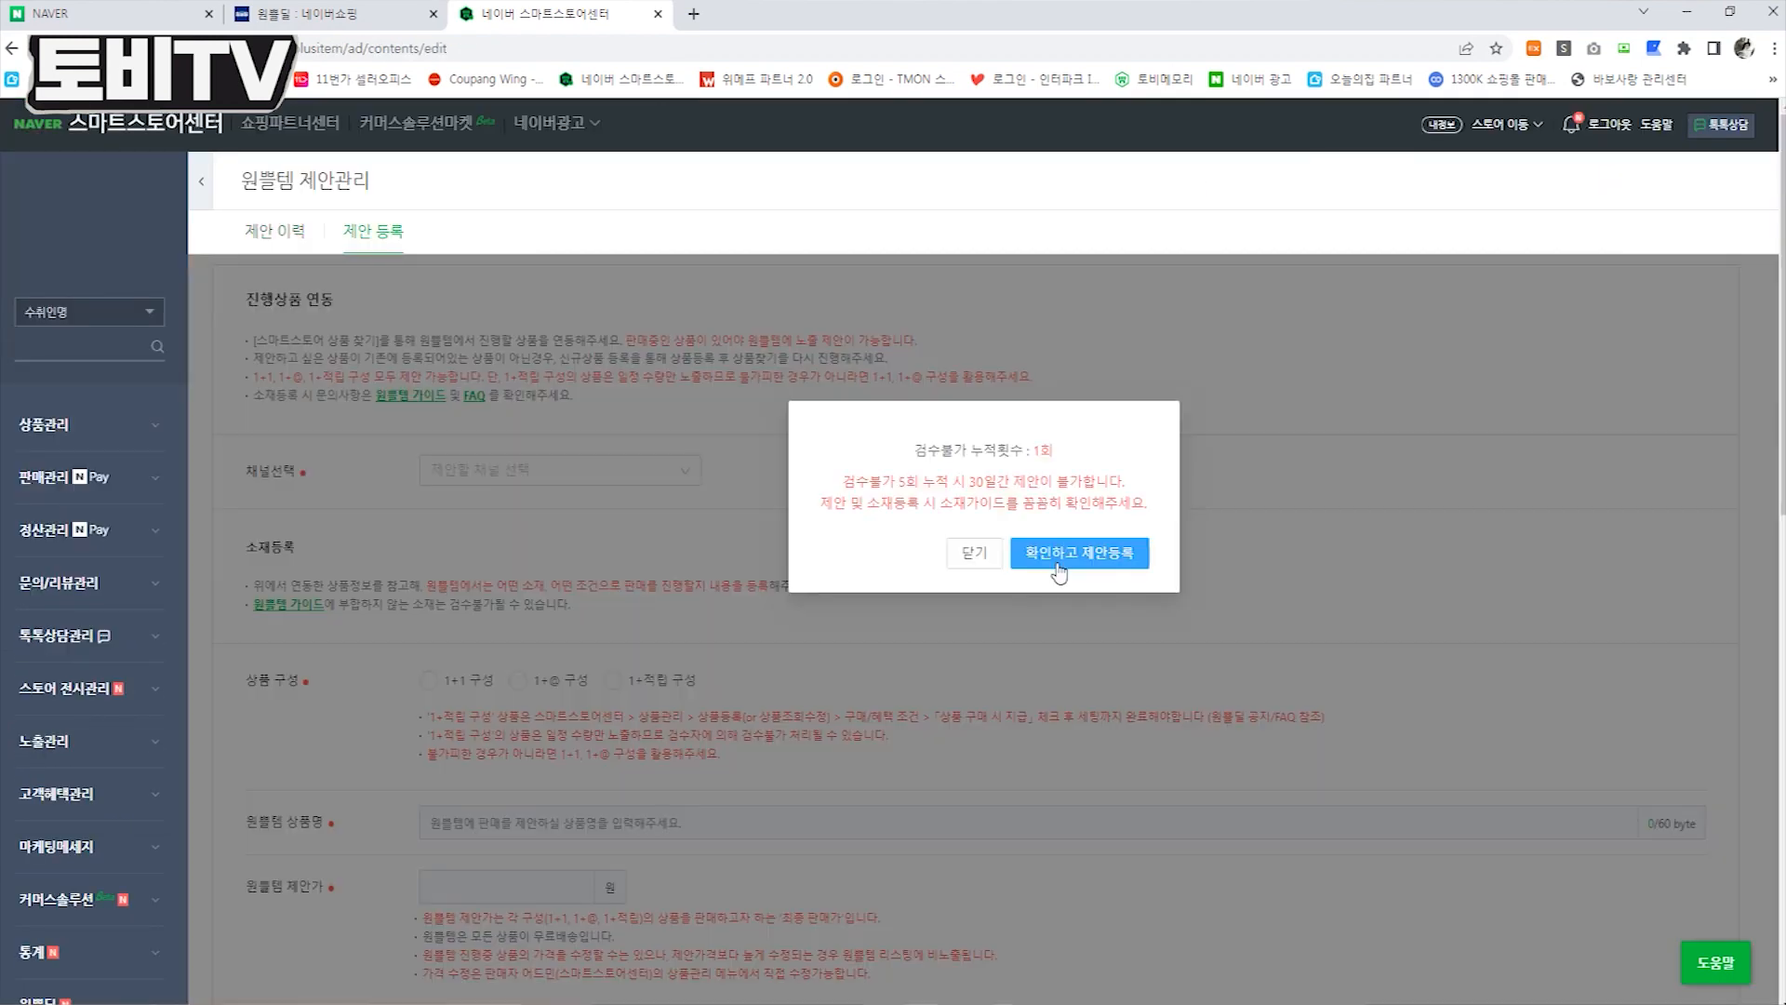
click(1063, 569)
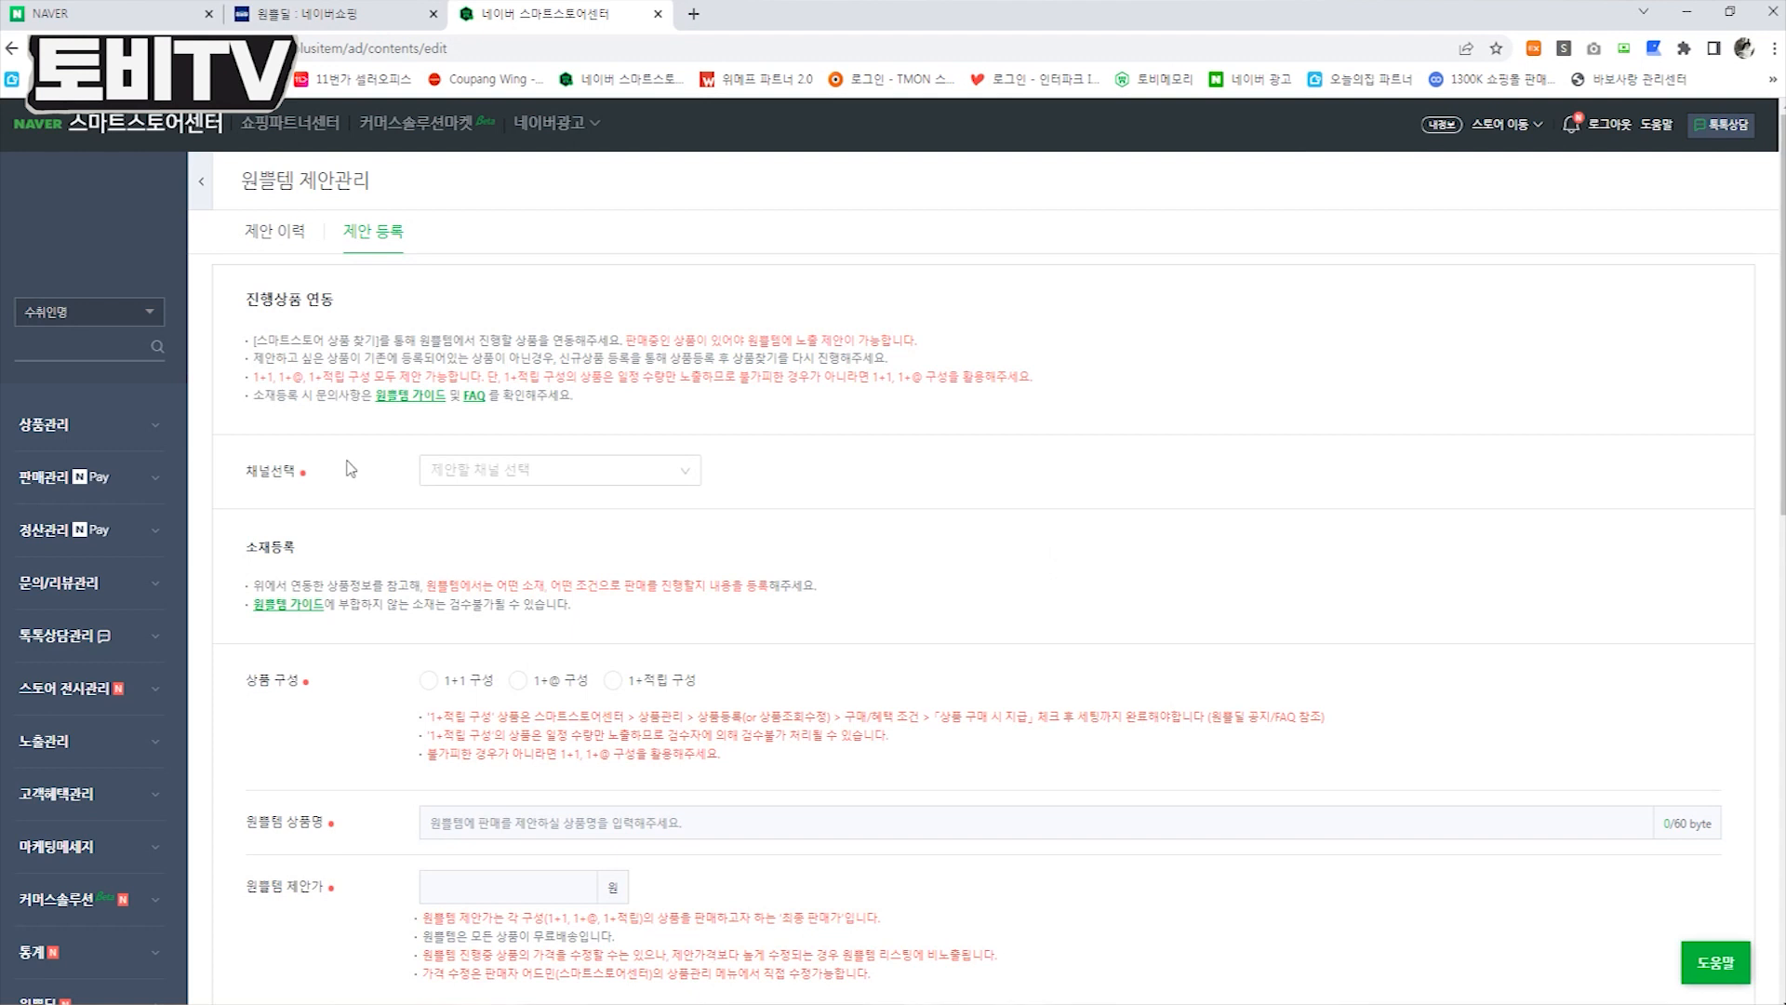
click(456, 477)
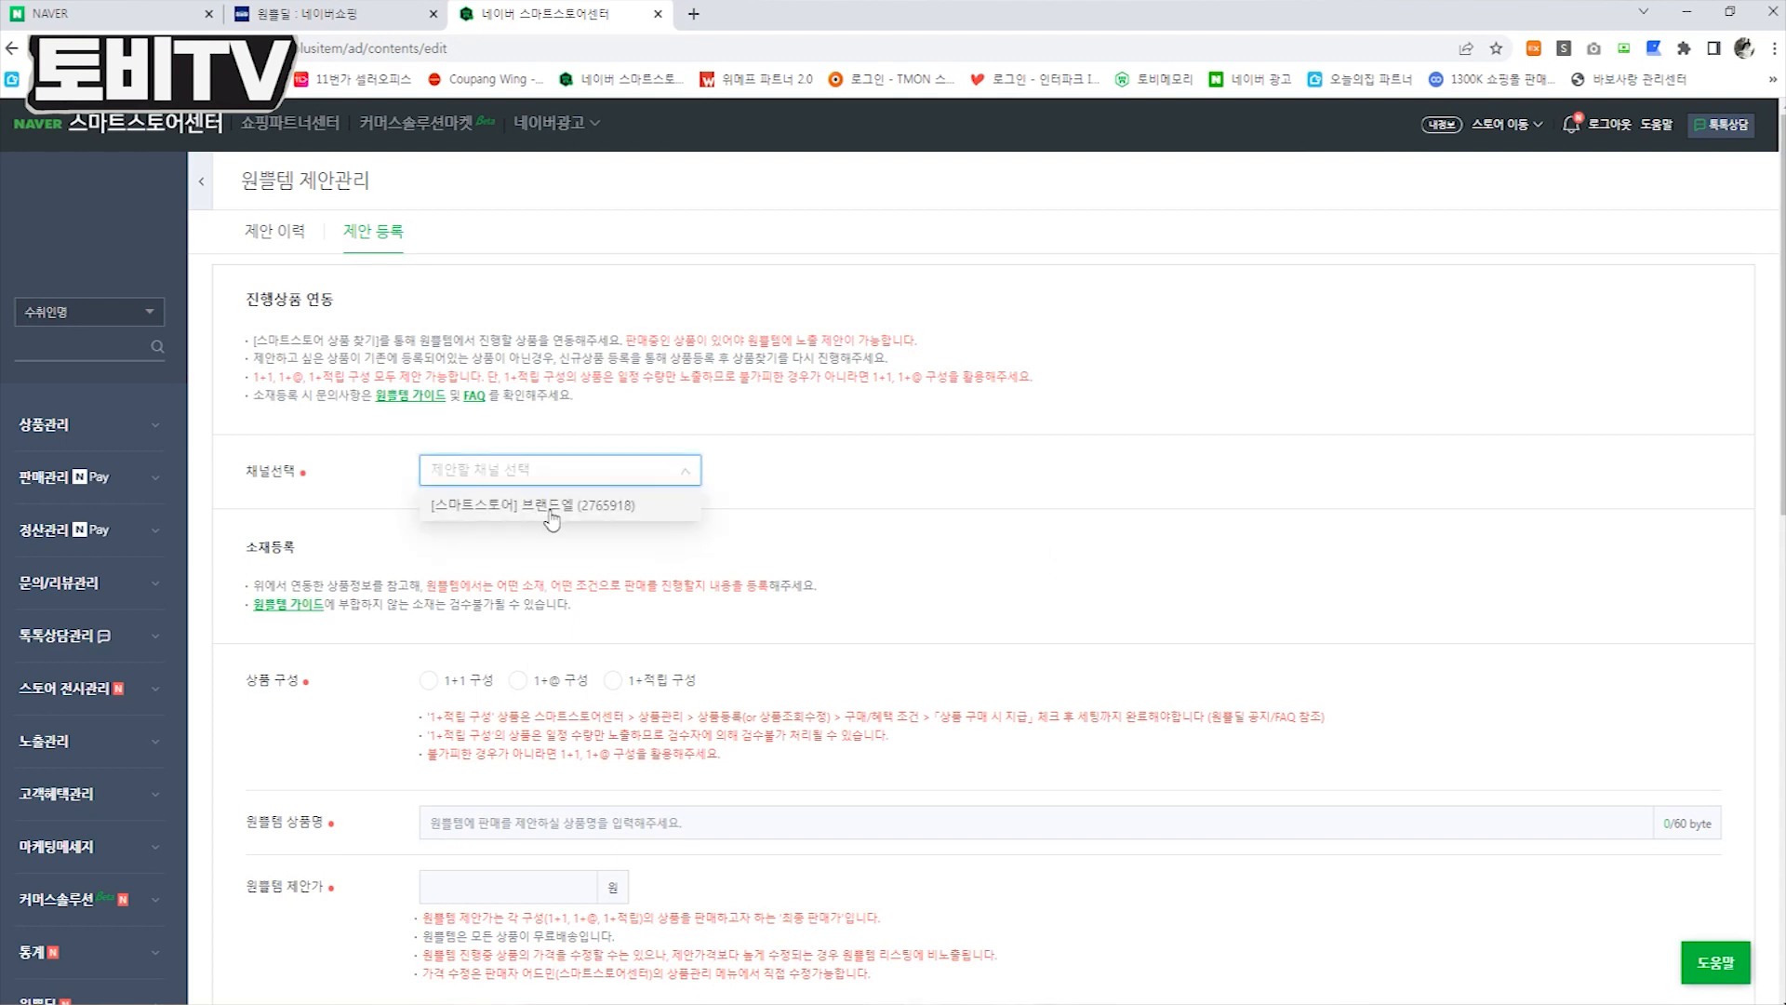
click(643, 507)
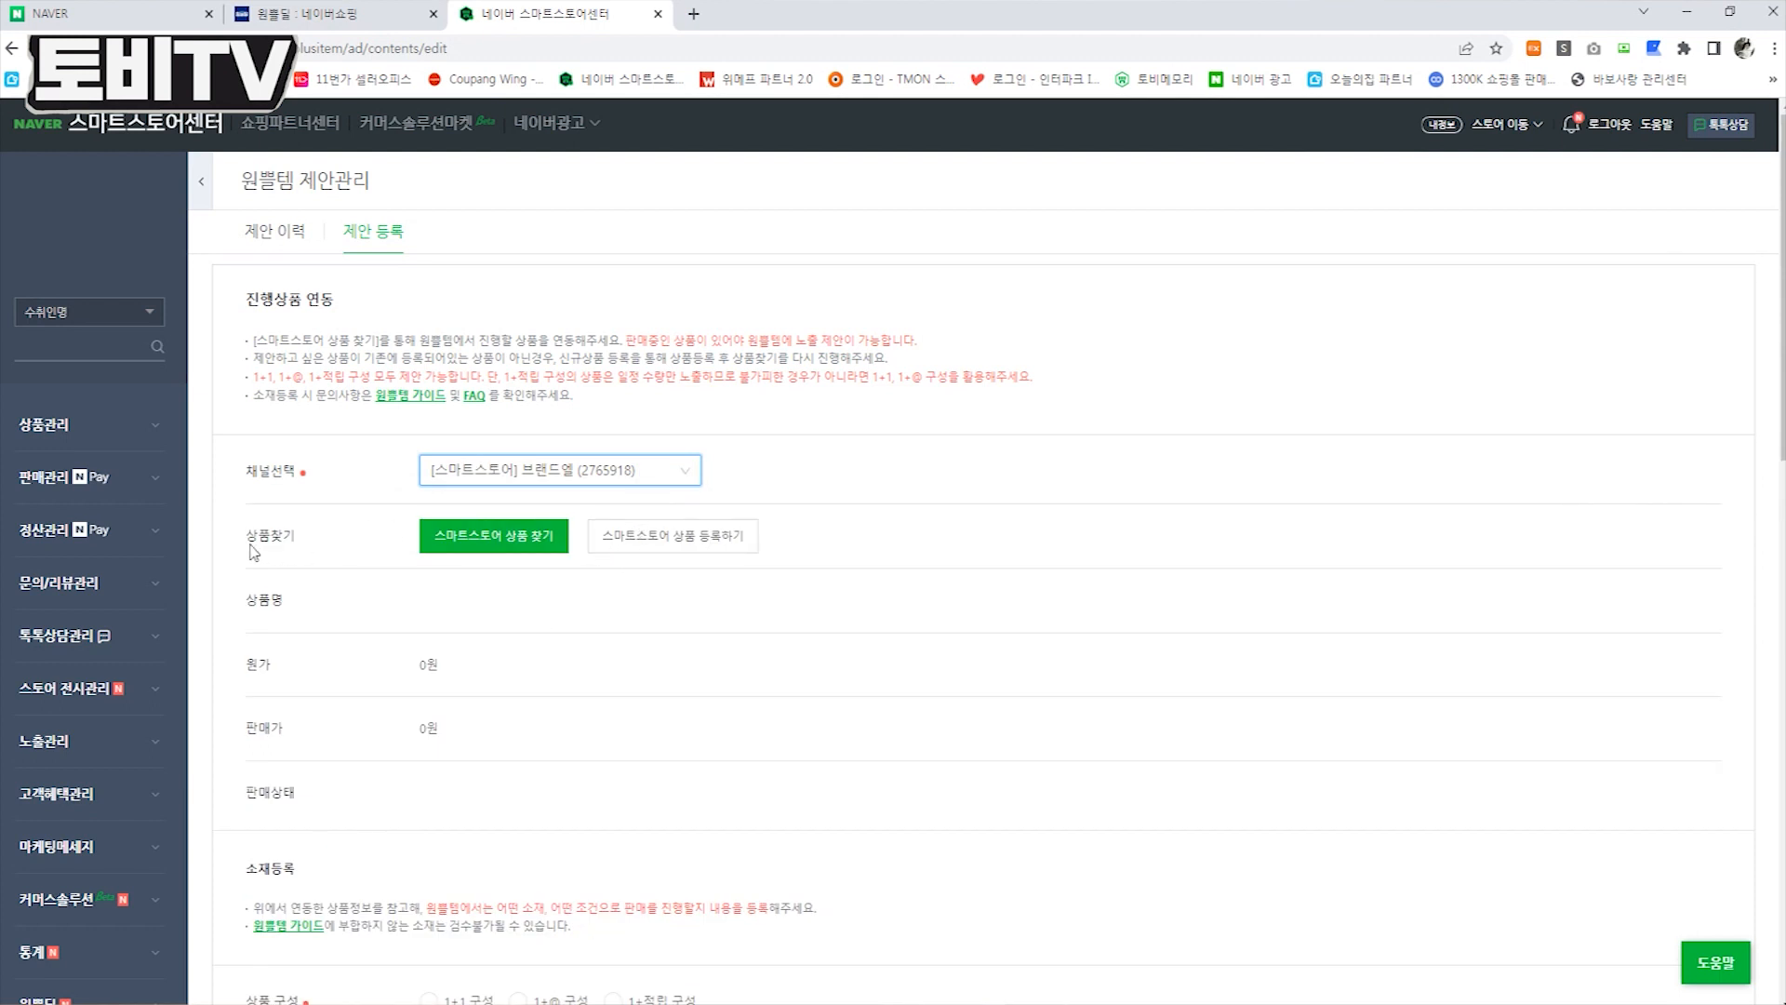
View the precautions for registering a new Smart Store product from the proposal form and dismiss the notice
drag(330, 550, 694, 572)
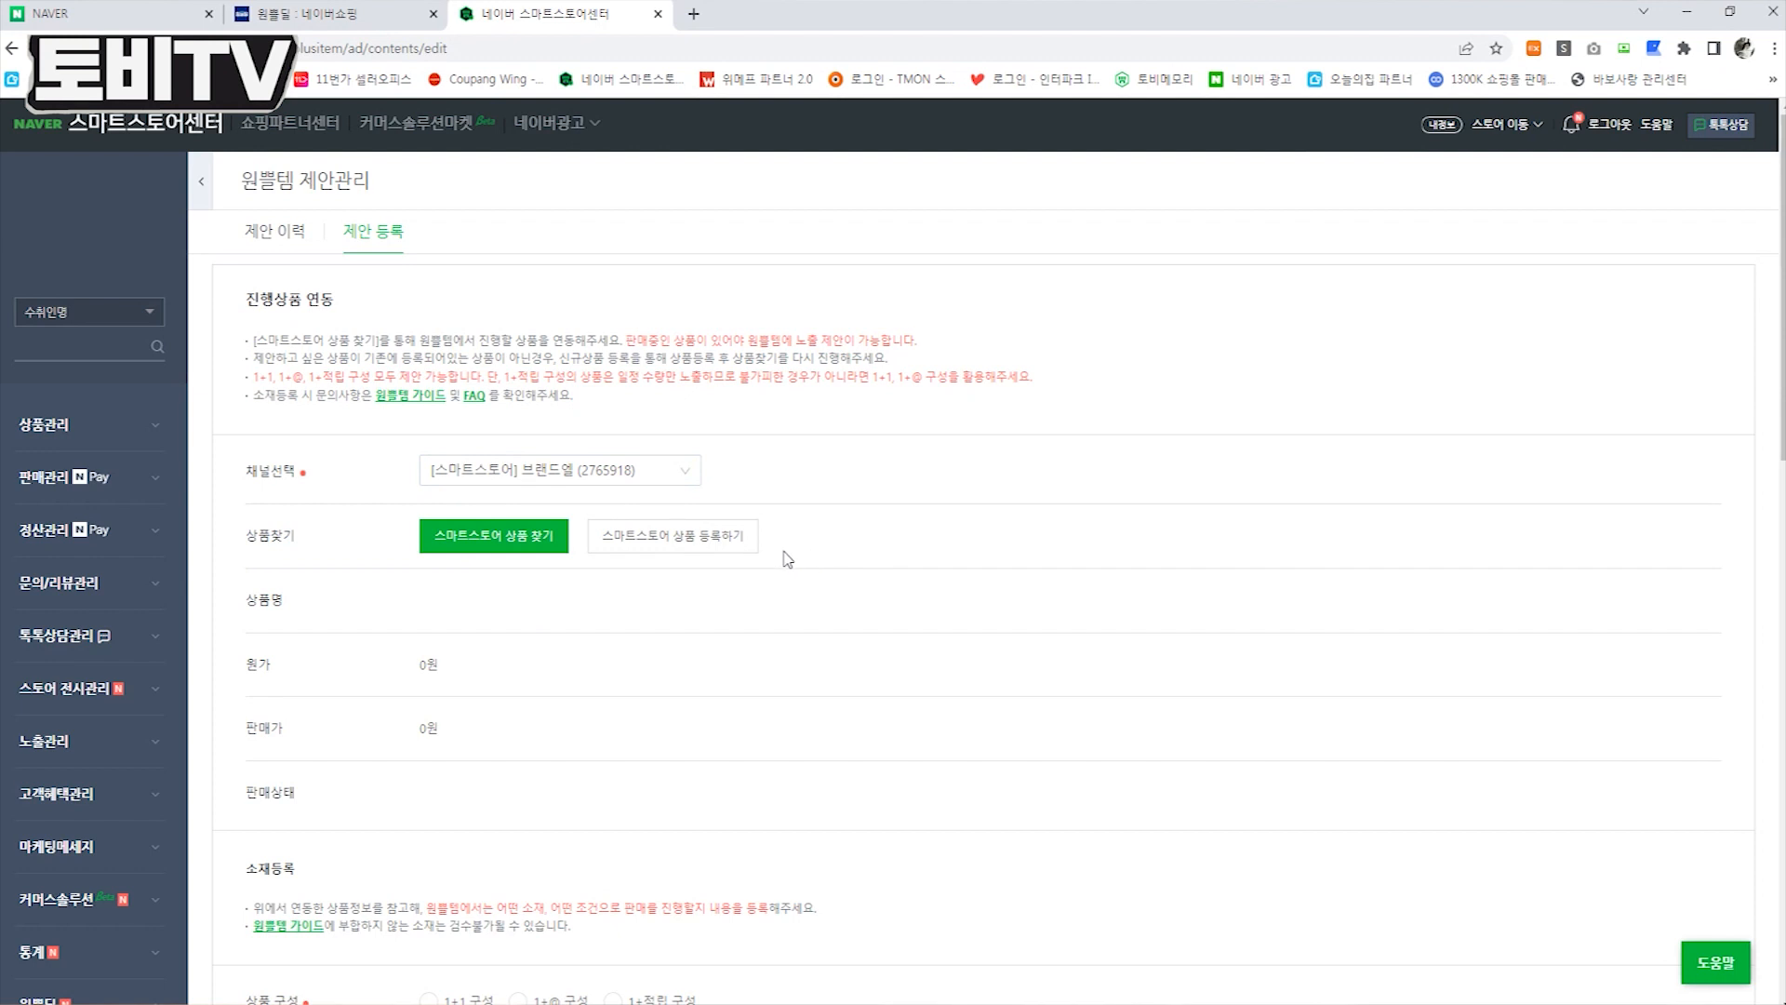
click(702, 547)
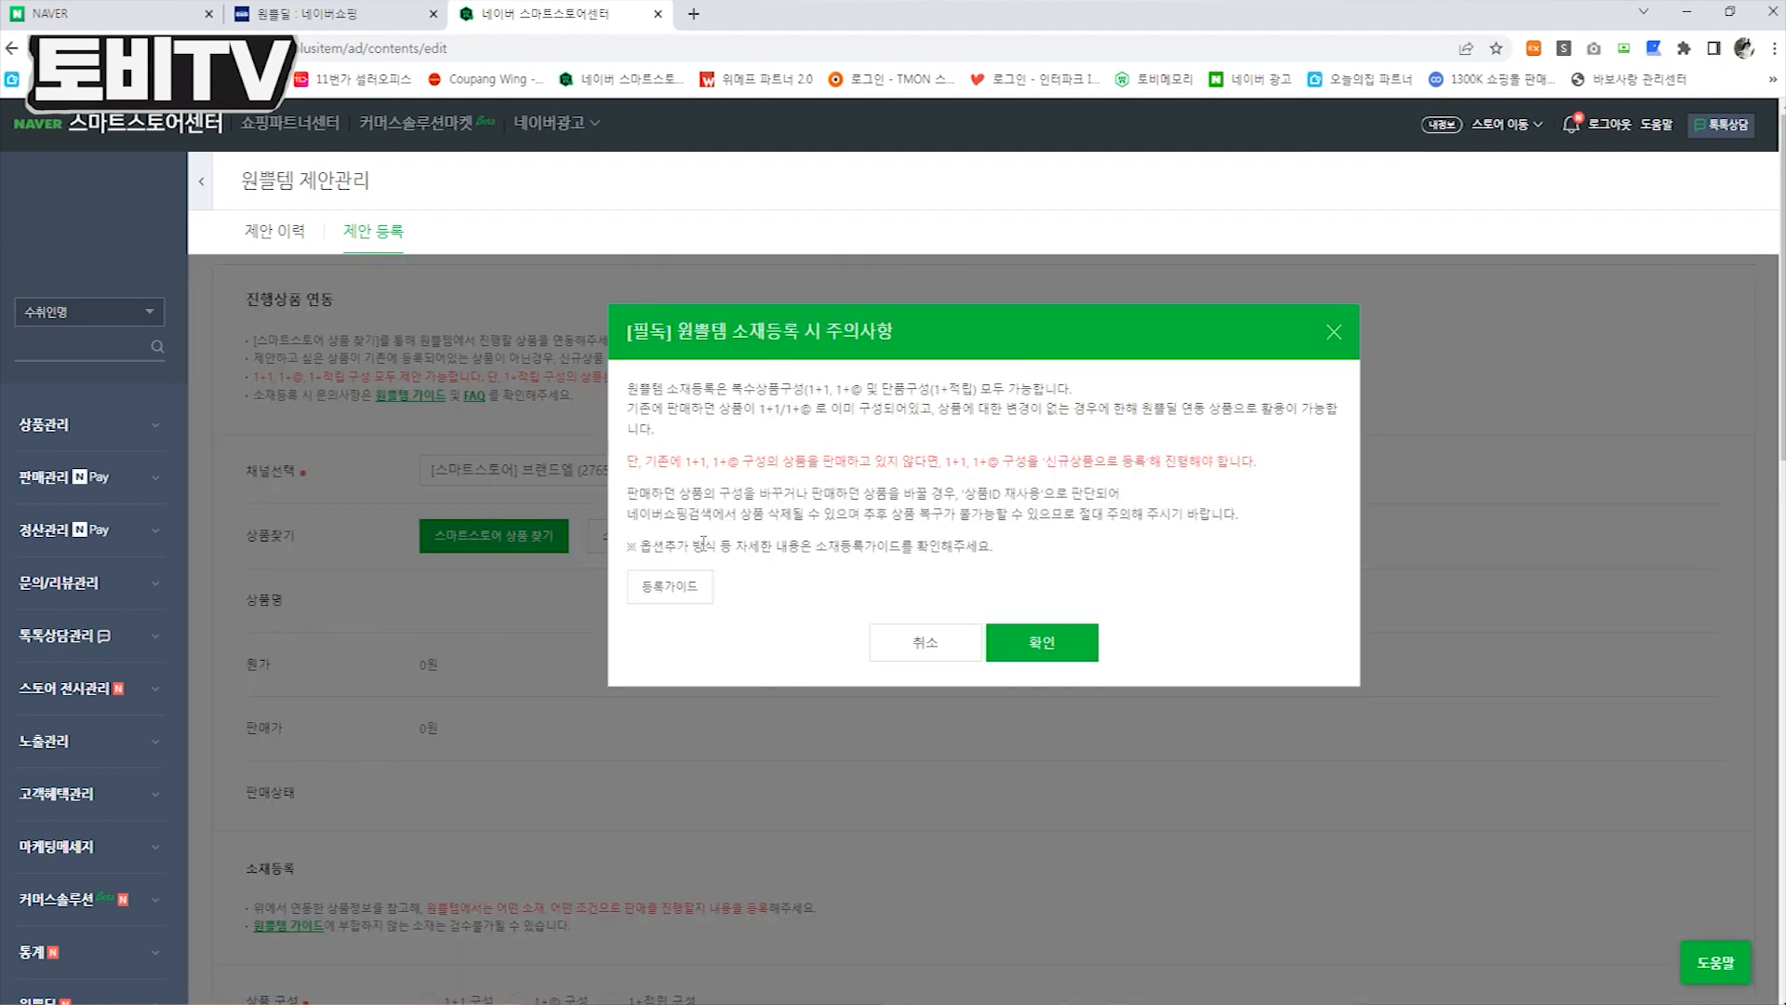
click(1339, 342)
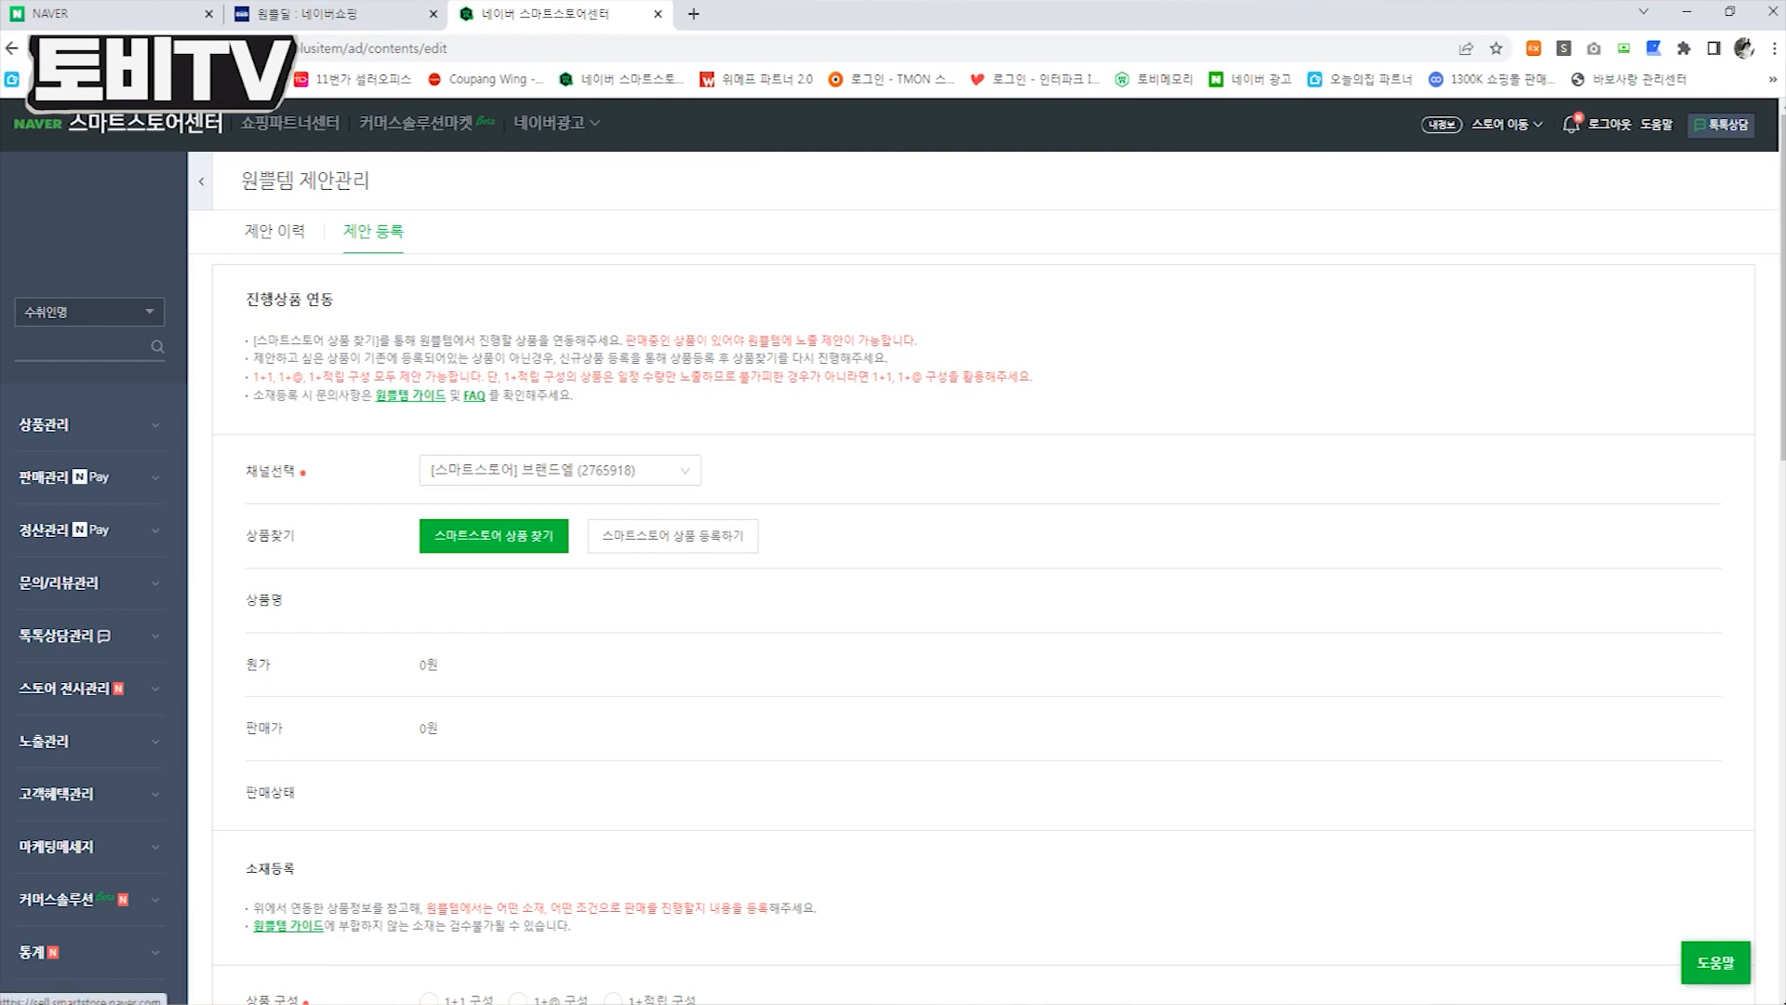
Open the 브랜드엘 storefront from the Smart Store Center
click(104, 207)
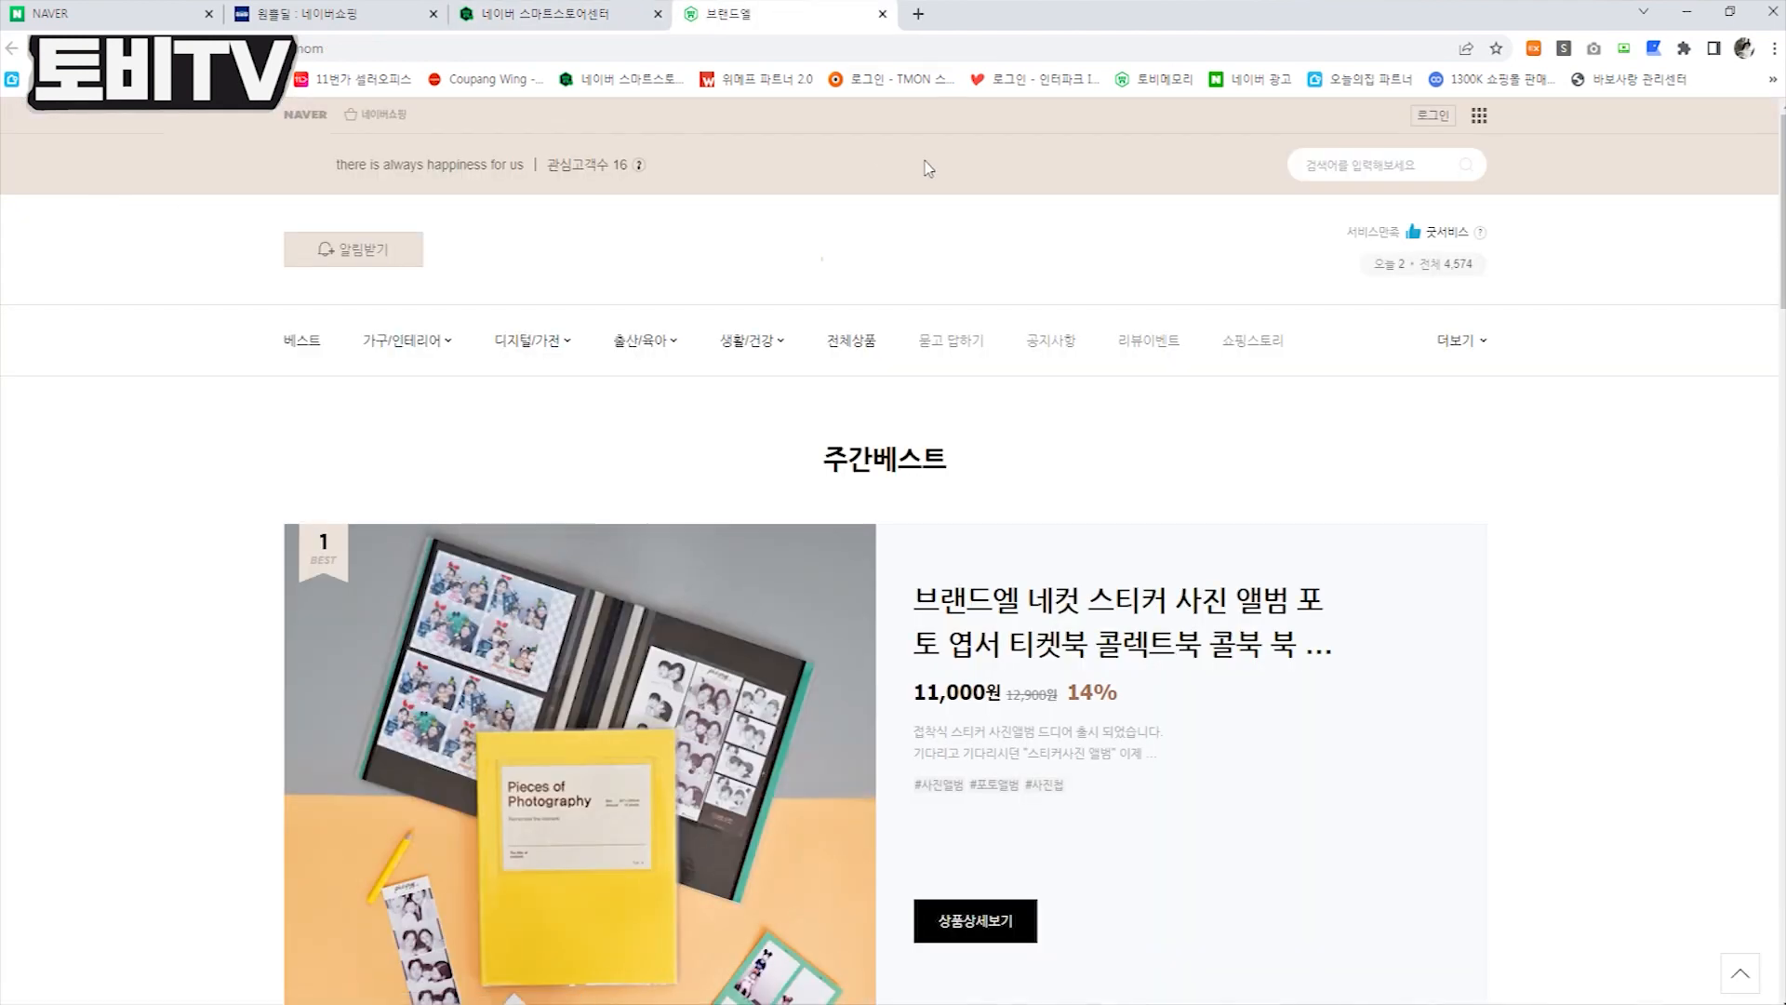
Open the 질레트 퓨전5 면도날 4입+4입 product from the 브랜드엘 storefront and look over its price, shipping and detail page
scroll(1264, 693, down, 5)
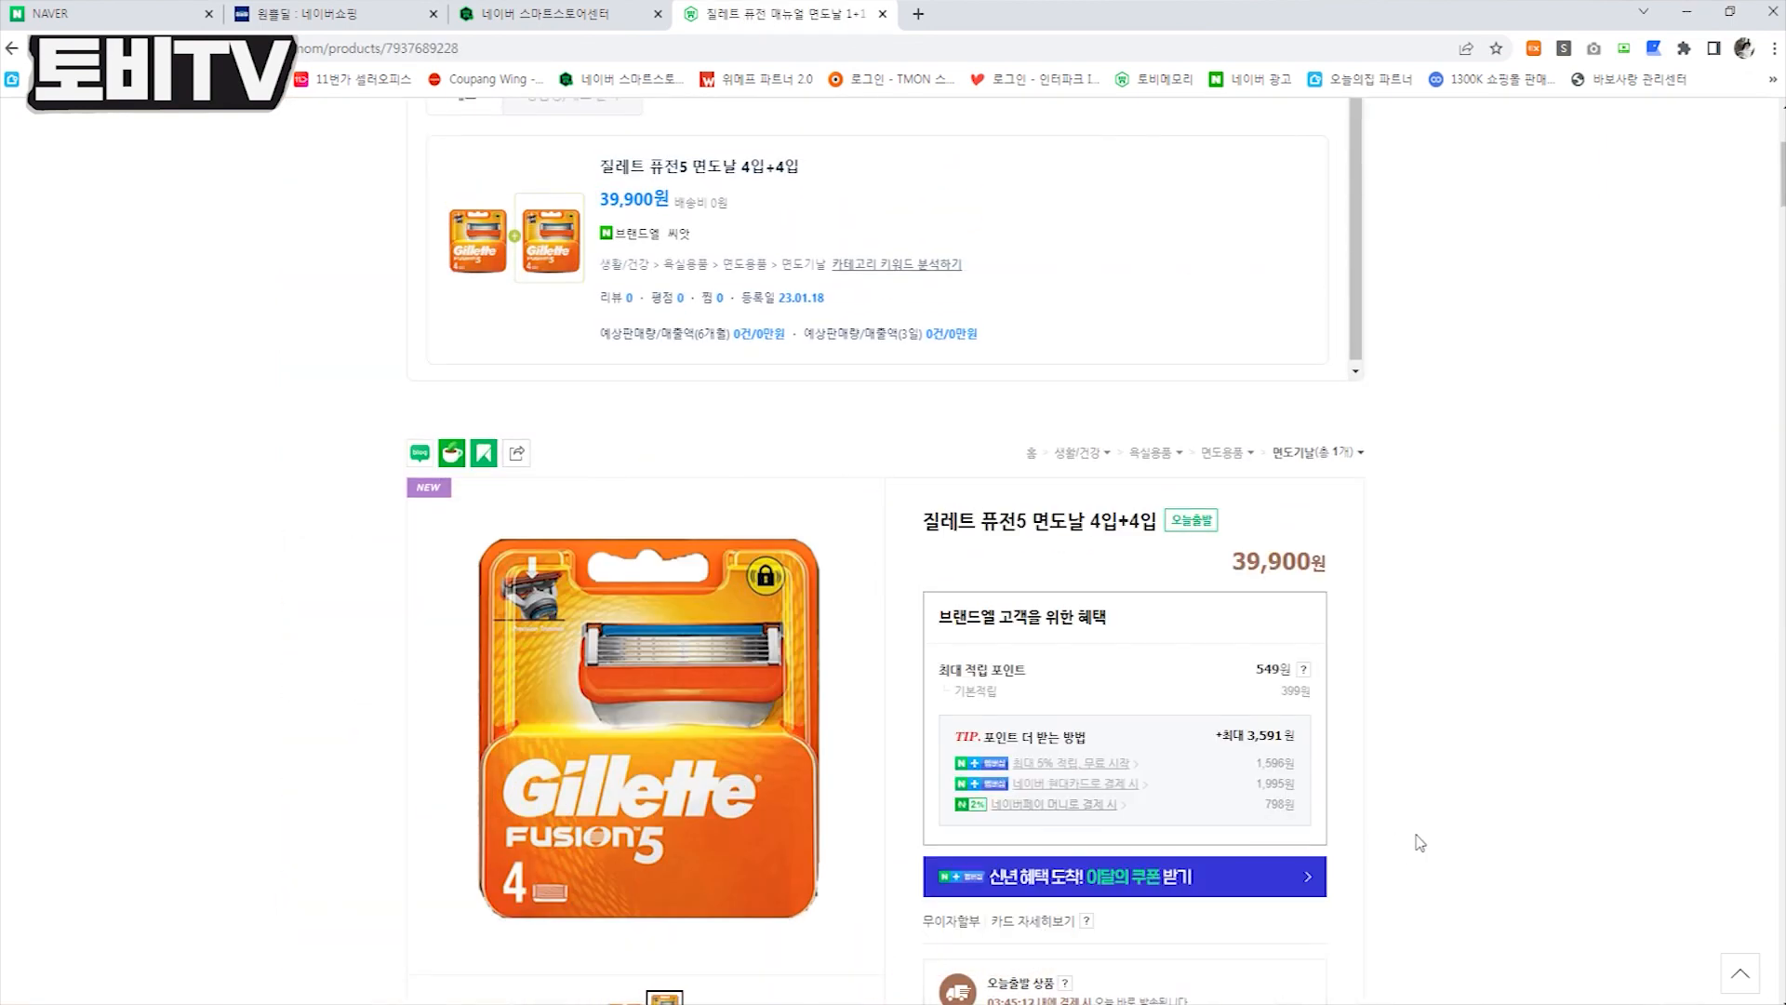
scroll(1144, 754, down, 2)
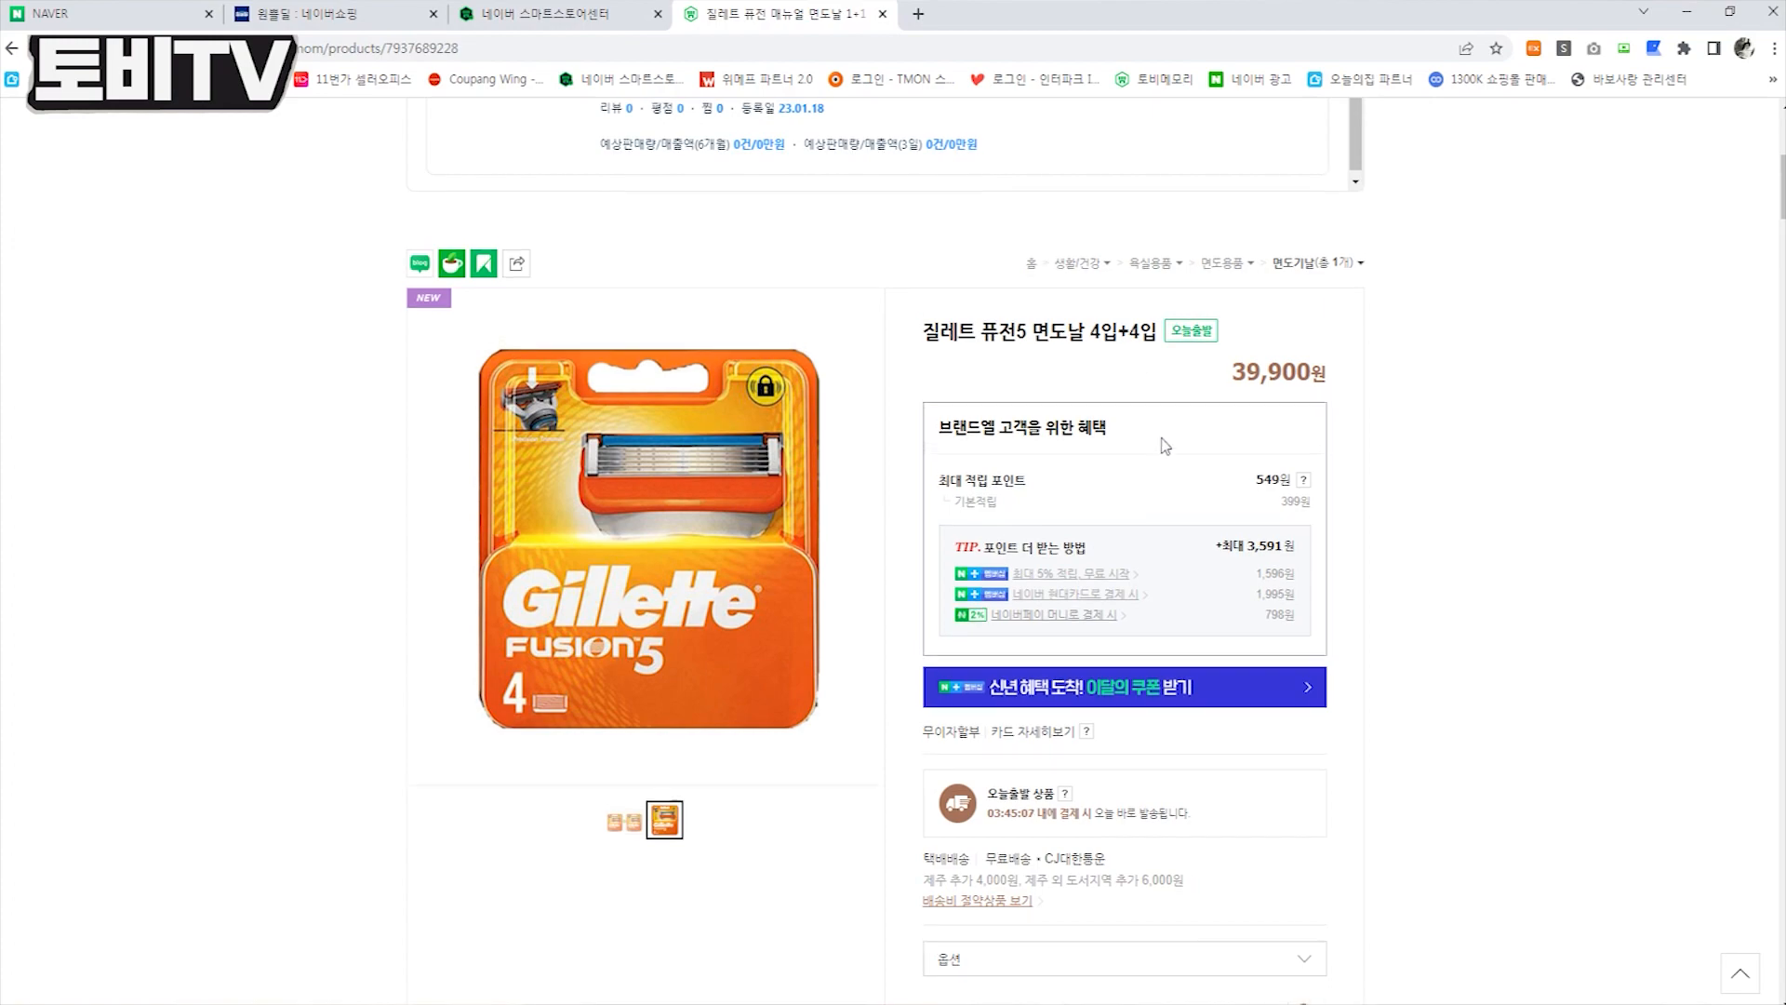
scroll(1164, 442, up, 6)
scroll(1681, 662, down, 3)
scroll(1679, 657, down, 9)
scroll(1614, 677, up, 11)
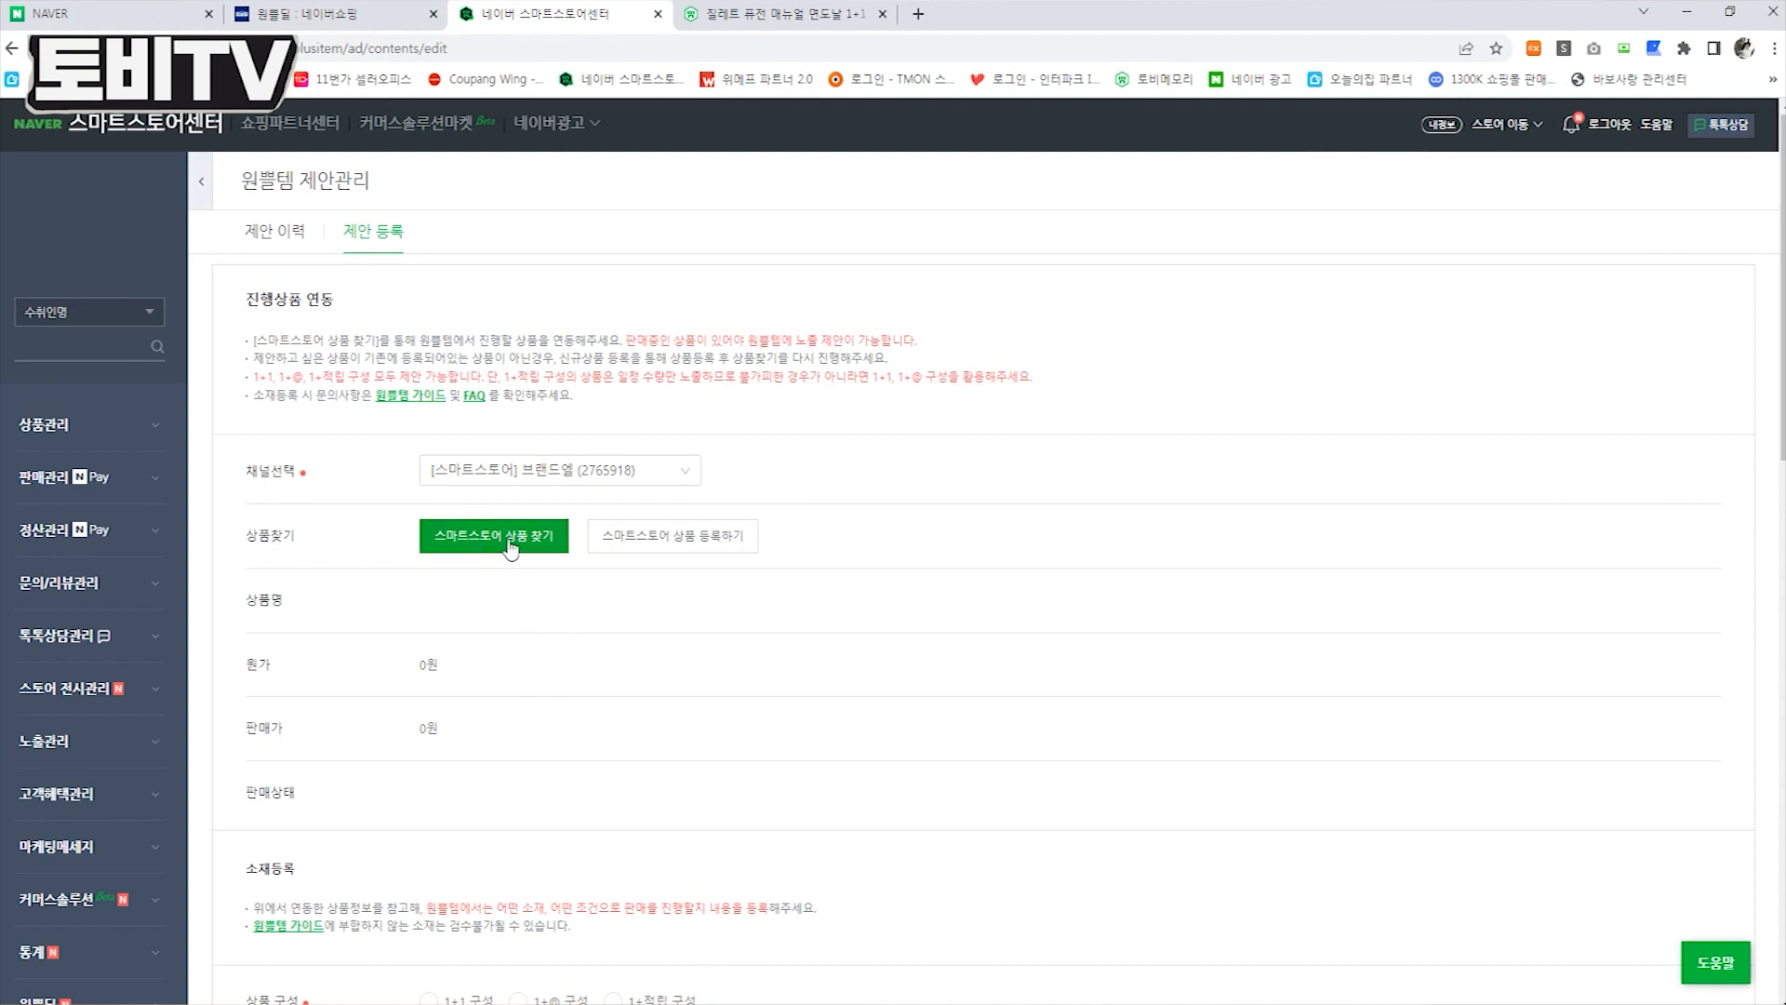
Link the Smart Store product 질레트 퓨전5 면도날 4입+4입 to the 원쁠템 proposal, accepting the material registration precautions
click(508, 539)
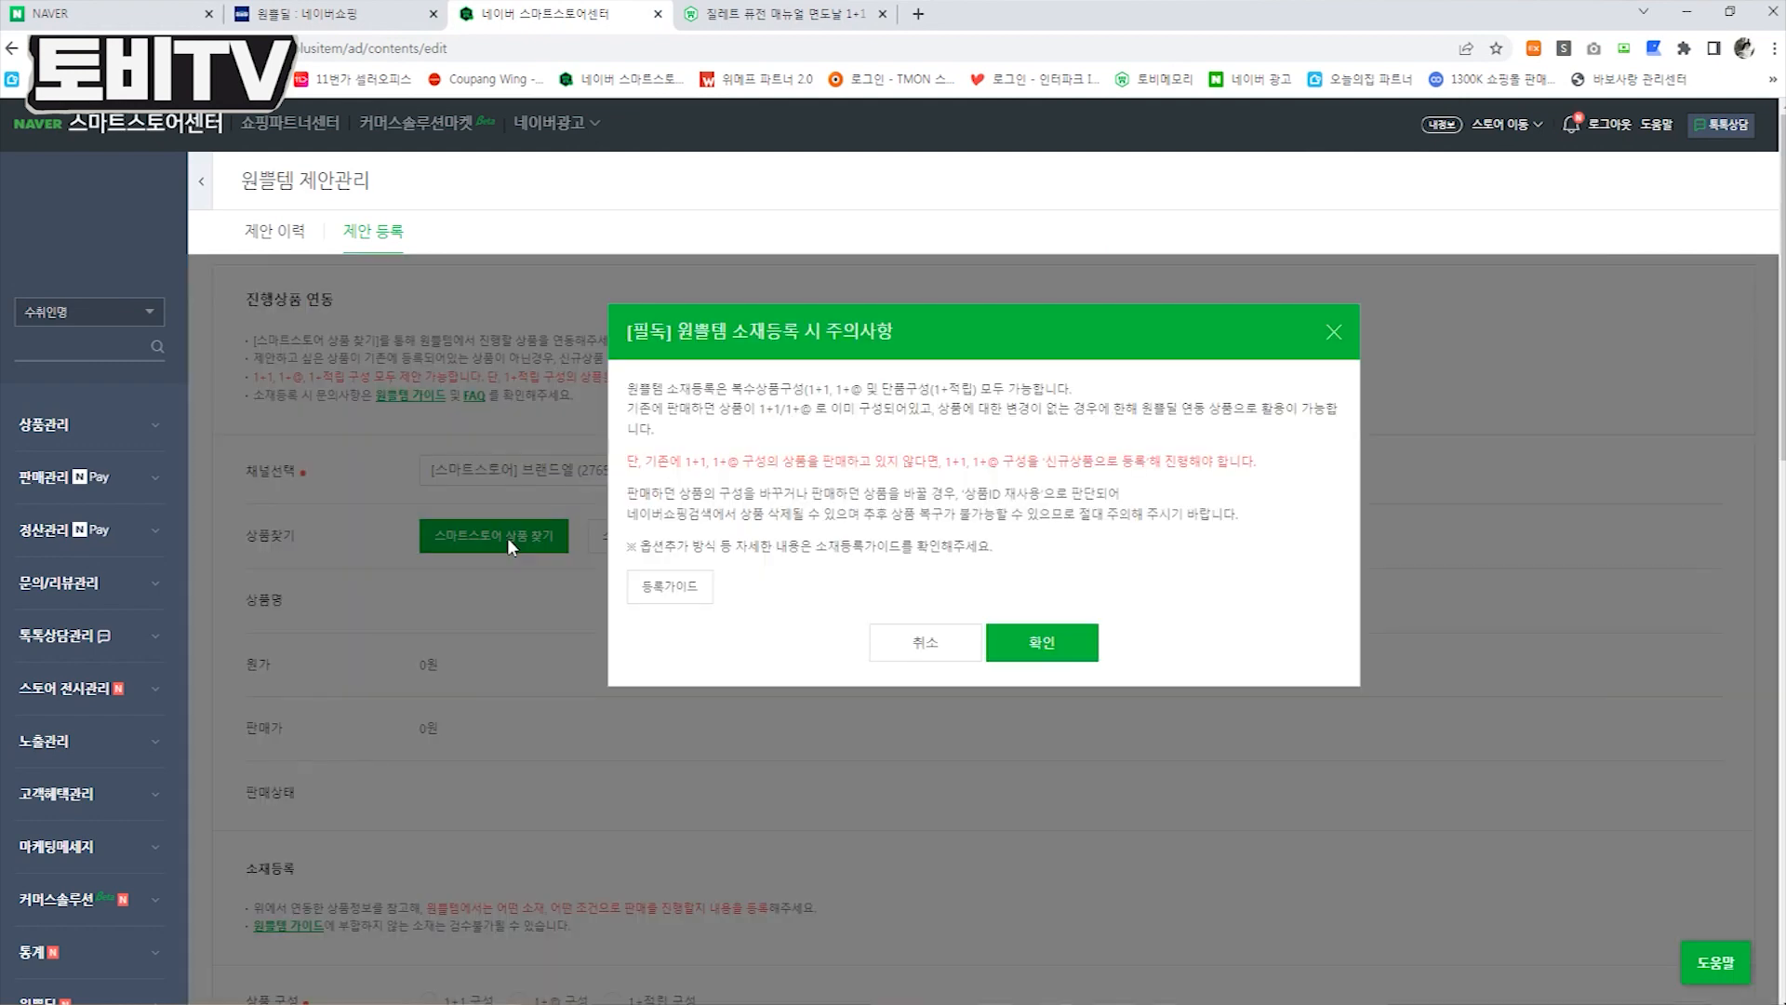
click(1042, 642)
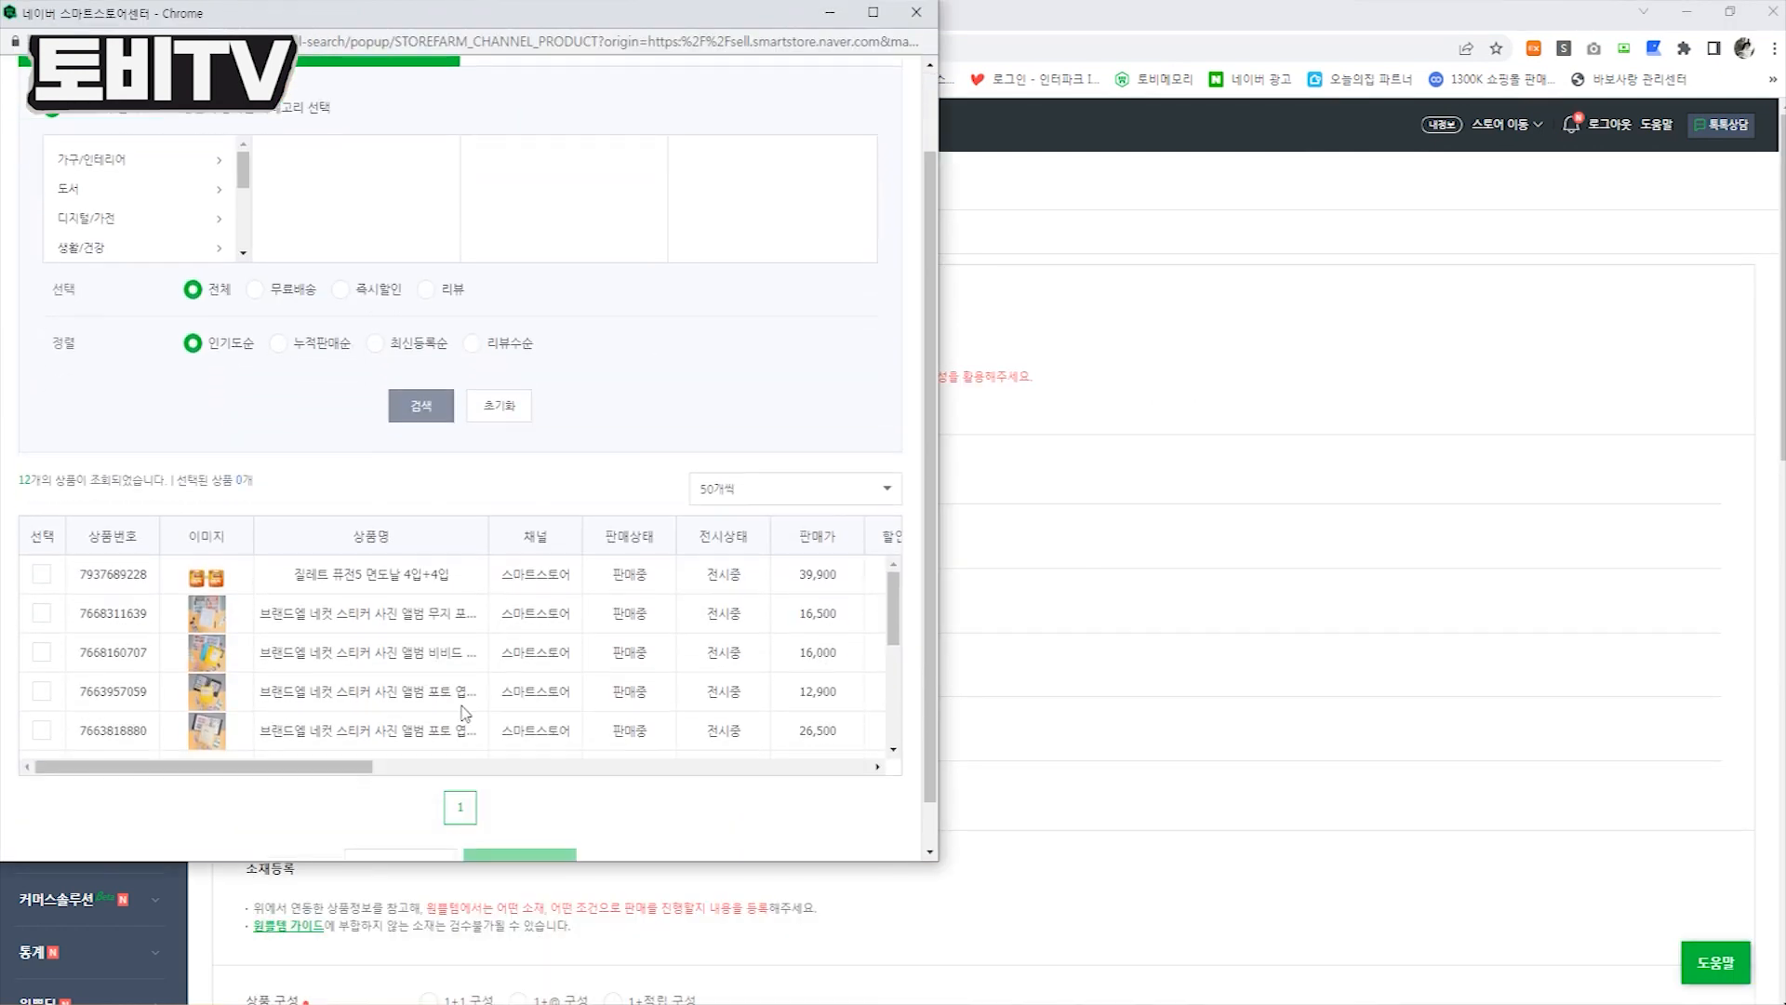
click(41, 573)
scroll(42, 584, down, 1)
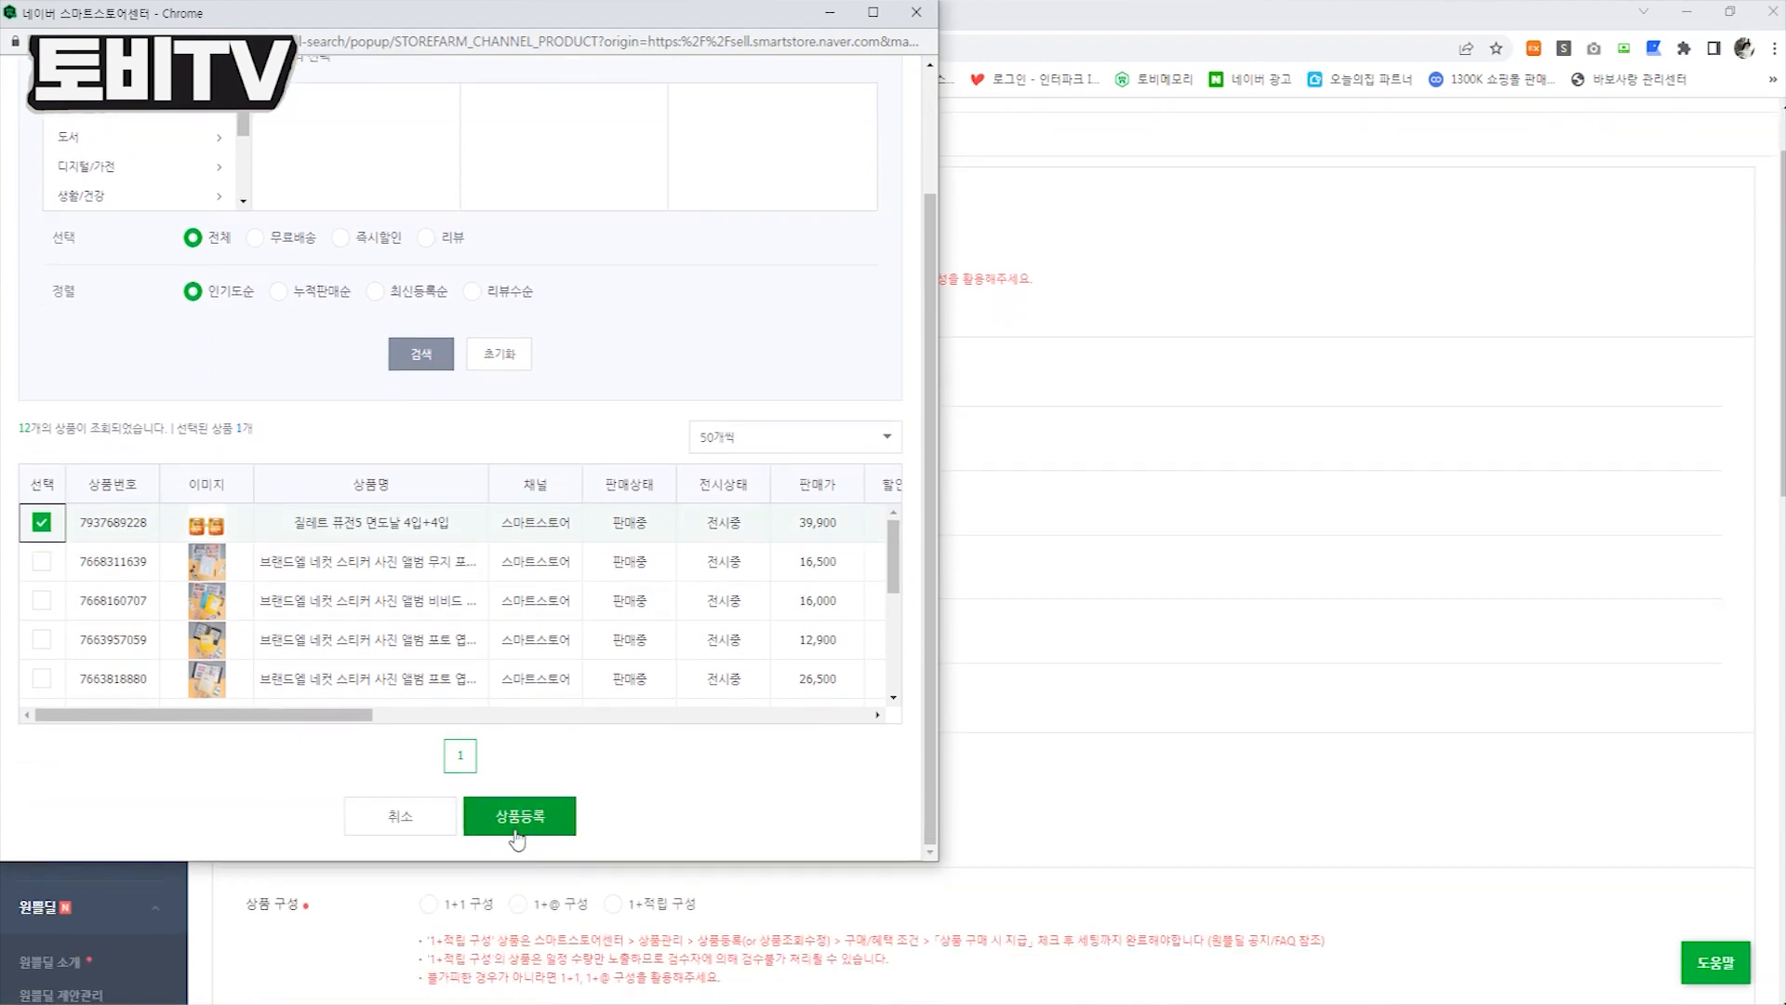
click(520, 825)
scroll(1141, 698, down, 1)
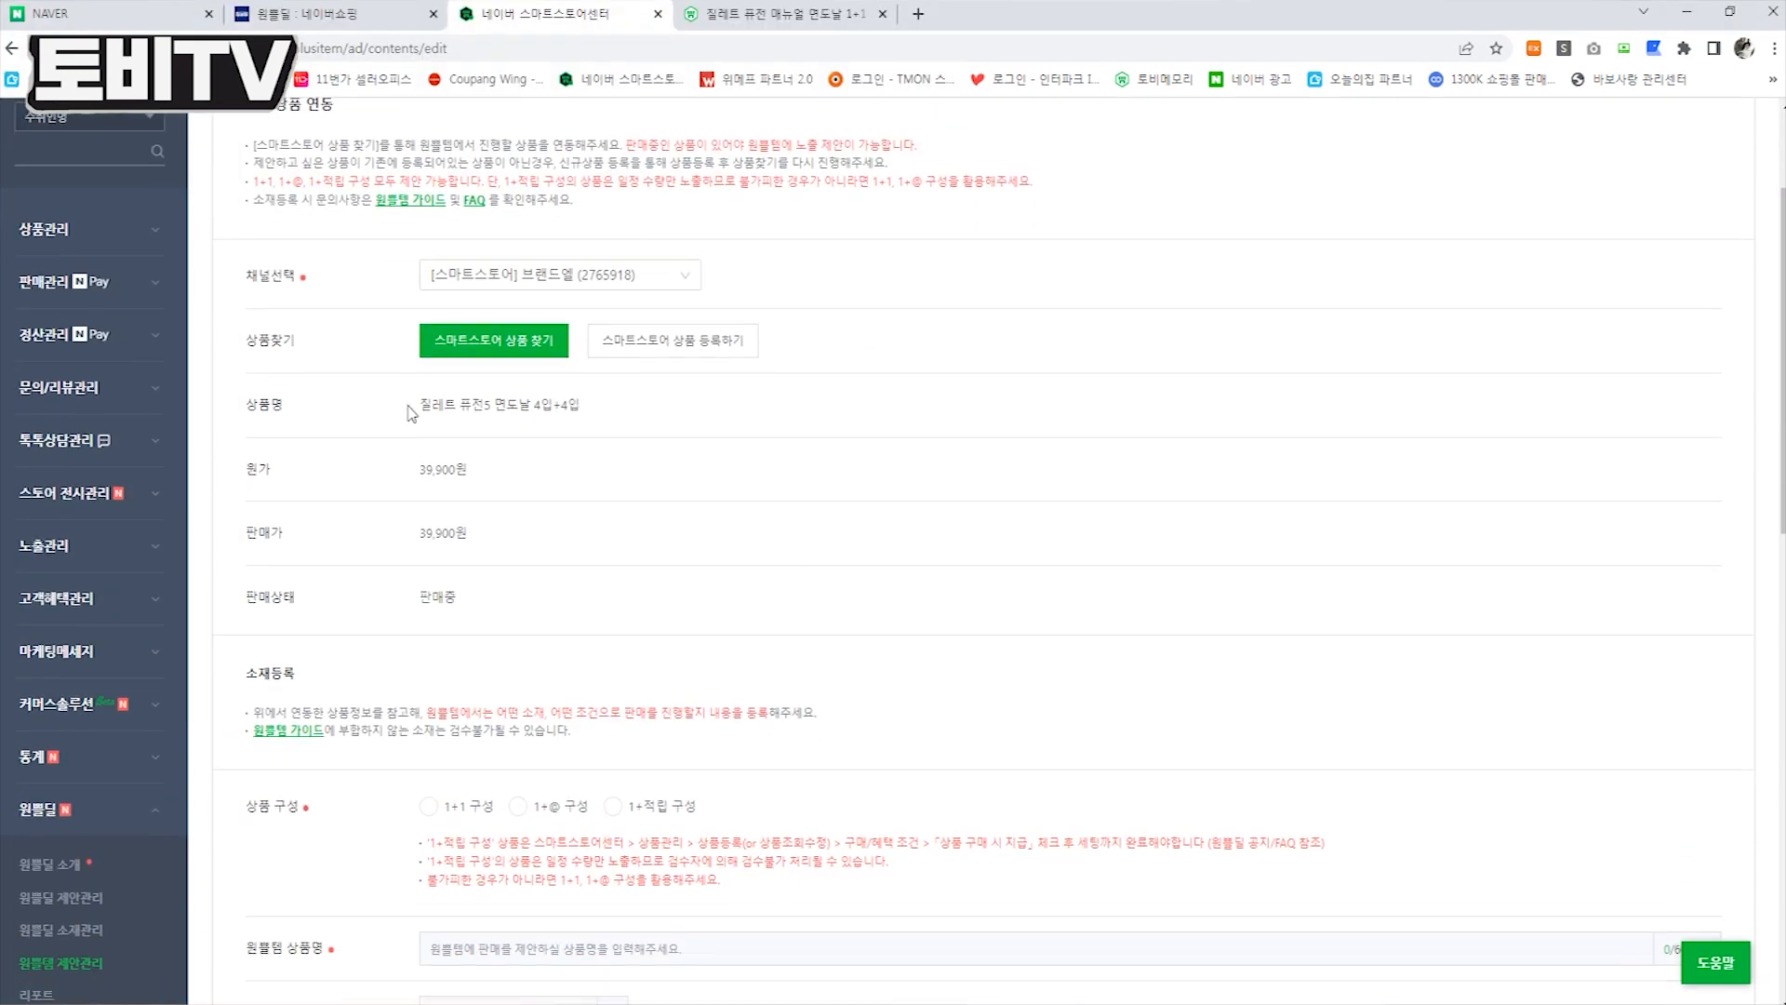
drag(352, 415, 960, 625)
scroll(1070, 633, down, 1)
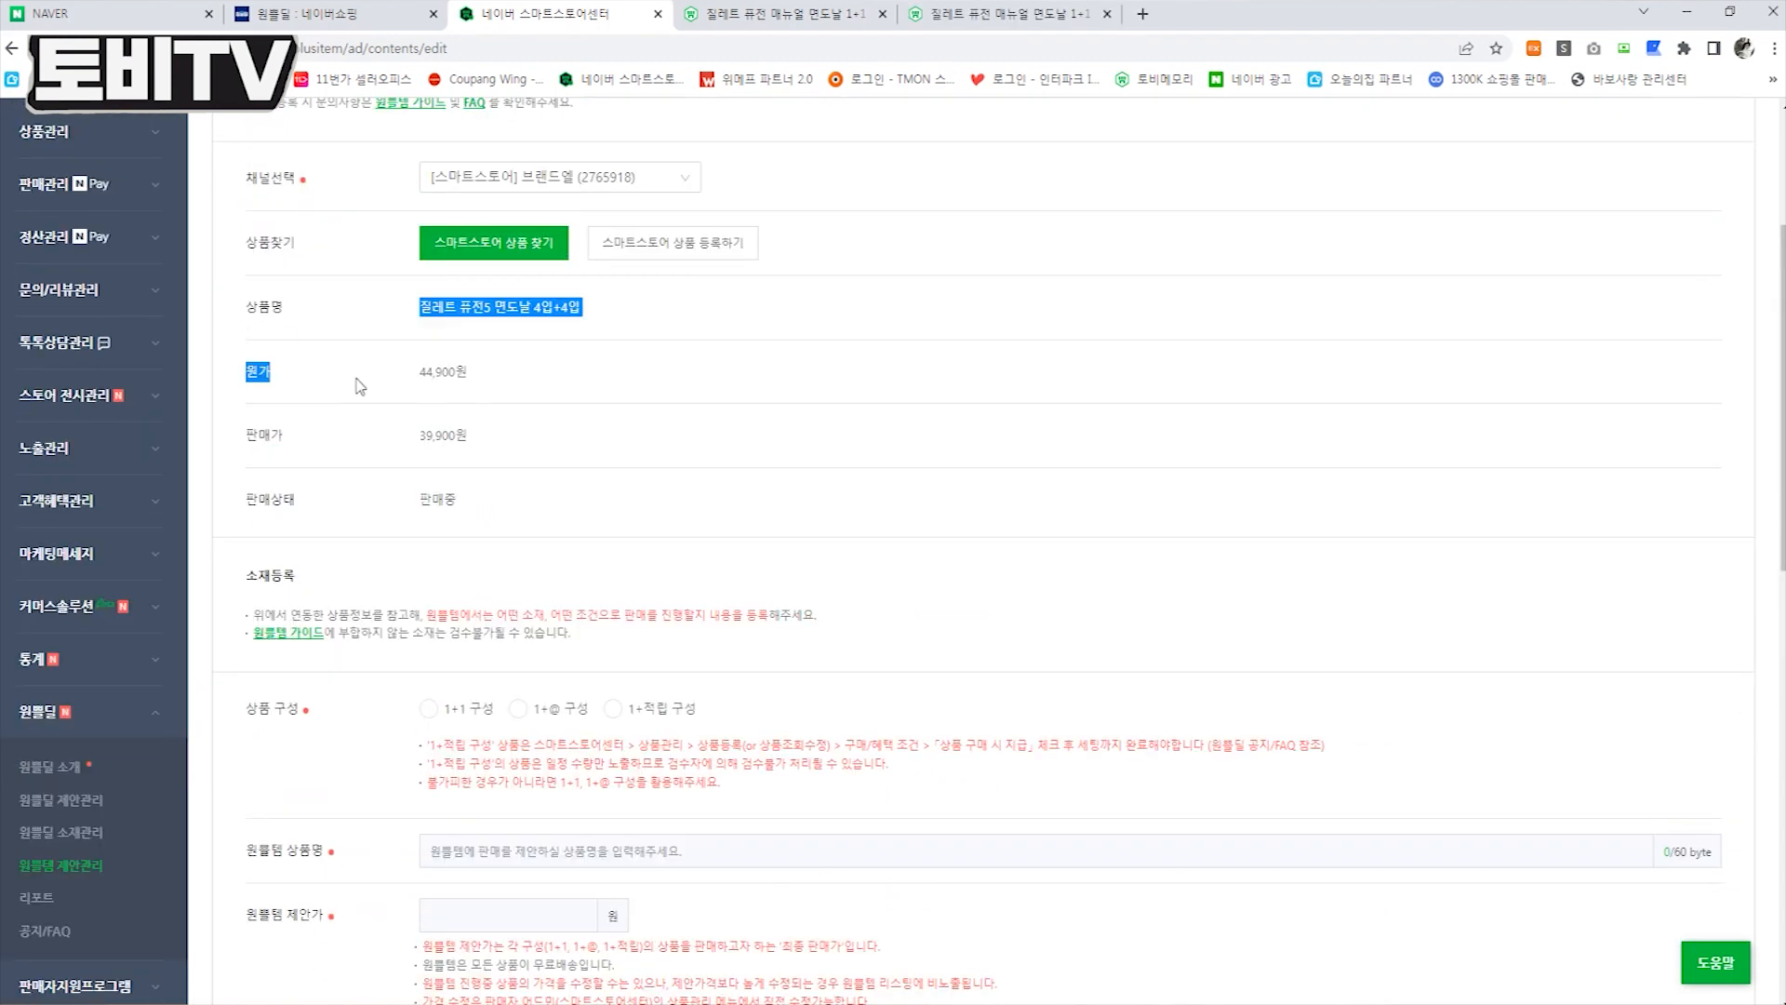
click(556, 504)
Set the 원쁠템 제안가 to 39,900원 and check the discount rate beside it
scroll(558, 505, down, 1)
click(552, 825)
text(39,900)
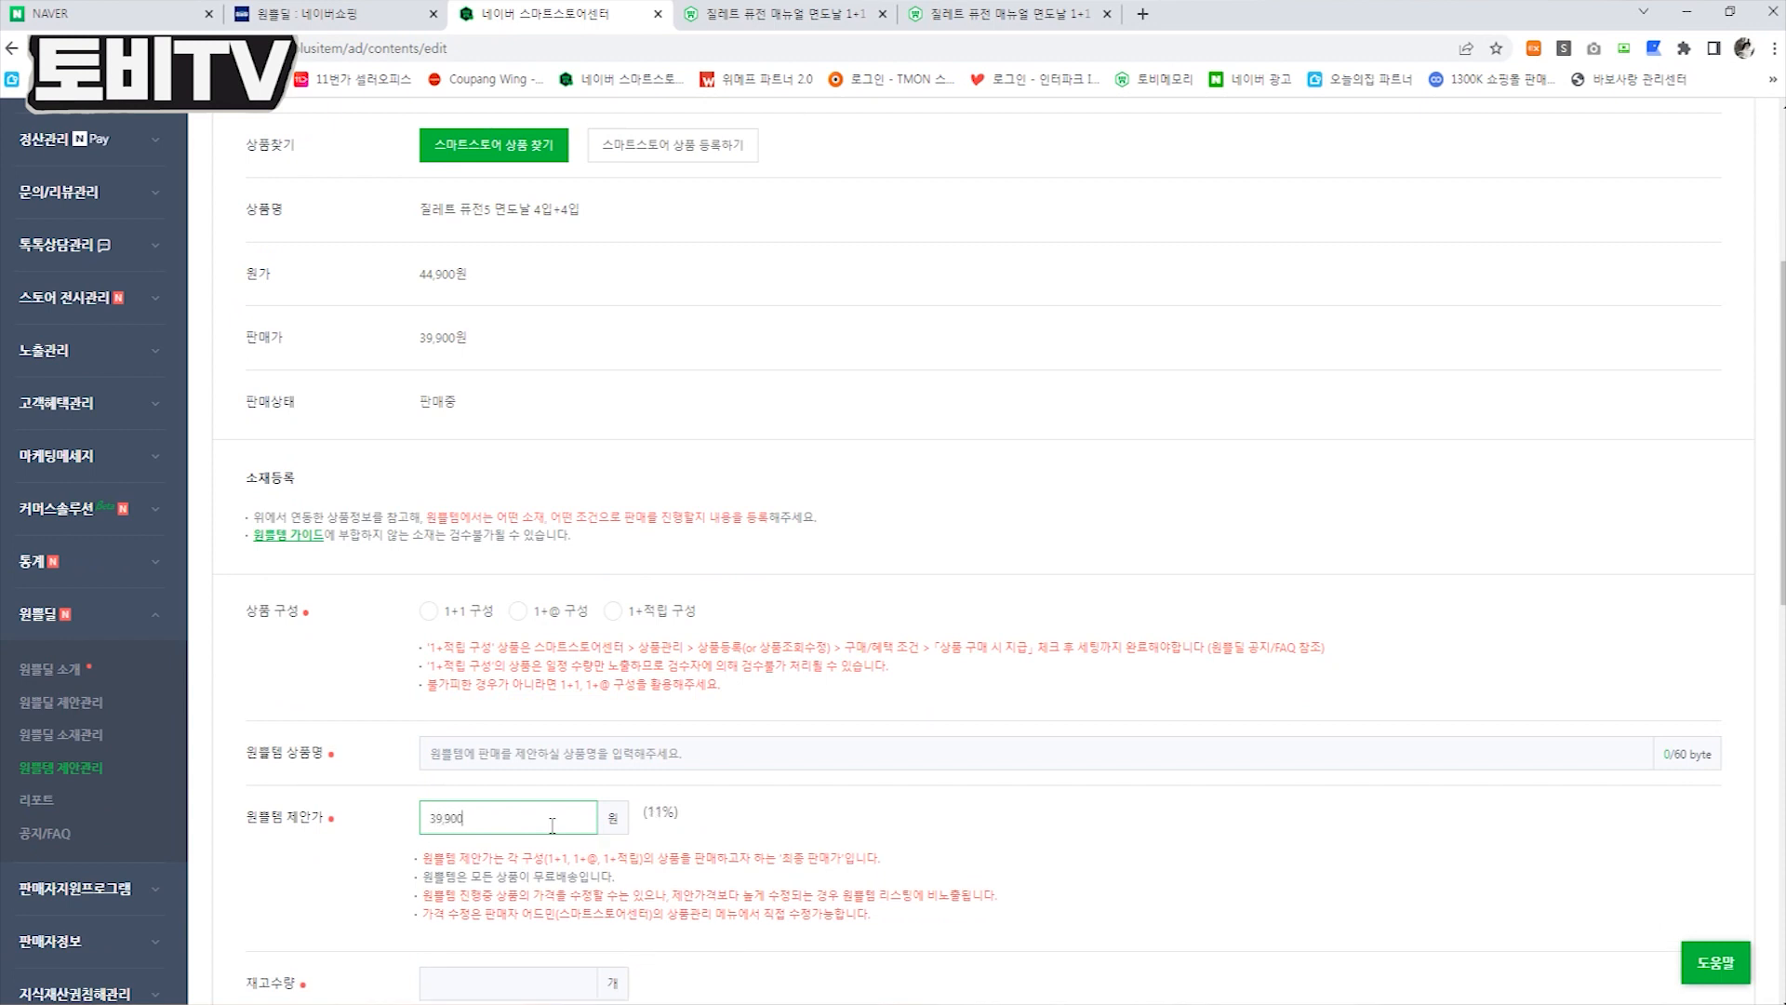
click(890, 835)
drag(645, 818, 716, 819)
click(725, 817)
scroll(637, 518, down, 1)
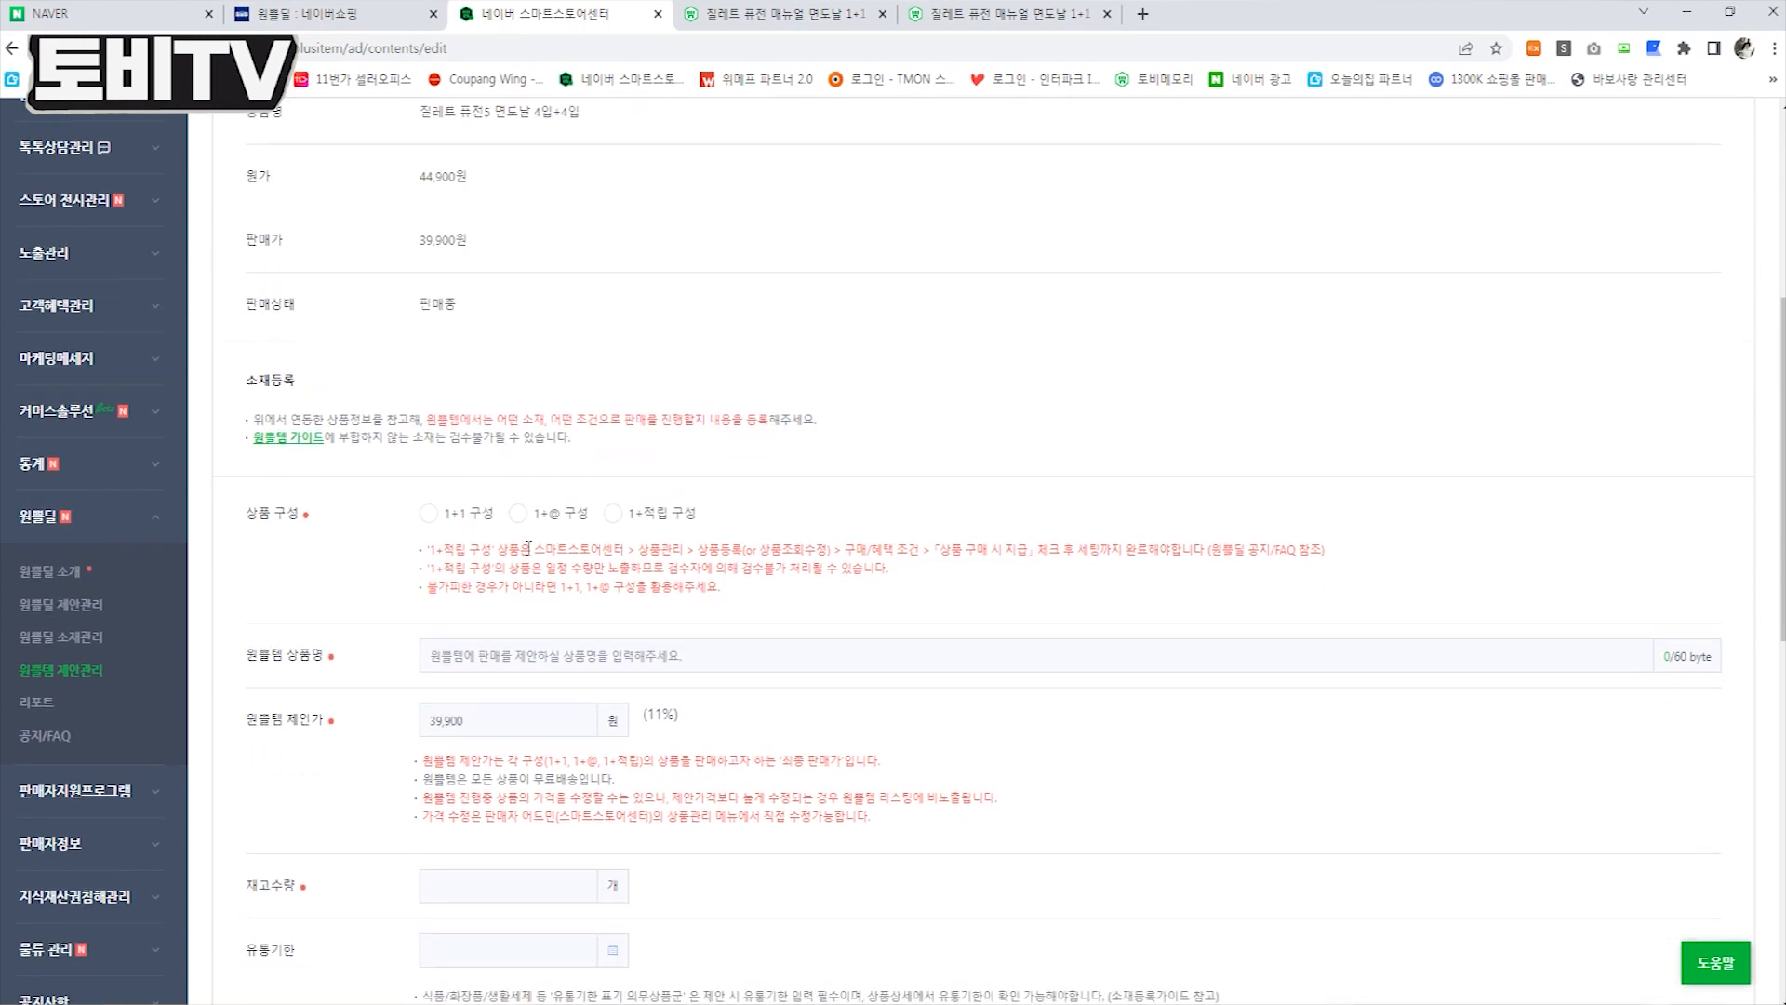
Choose 1+1 구성 as the product composition and enter 질레트 퓨전5 면도날 4입+4입 (총 8입) as the 원쁠템 상품명
click(429, 512)
scroll(416, 434, up, 3)
scroll(949, 710, down, 1)
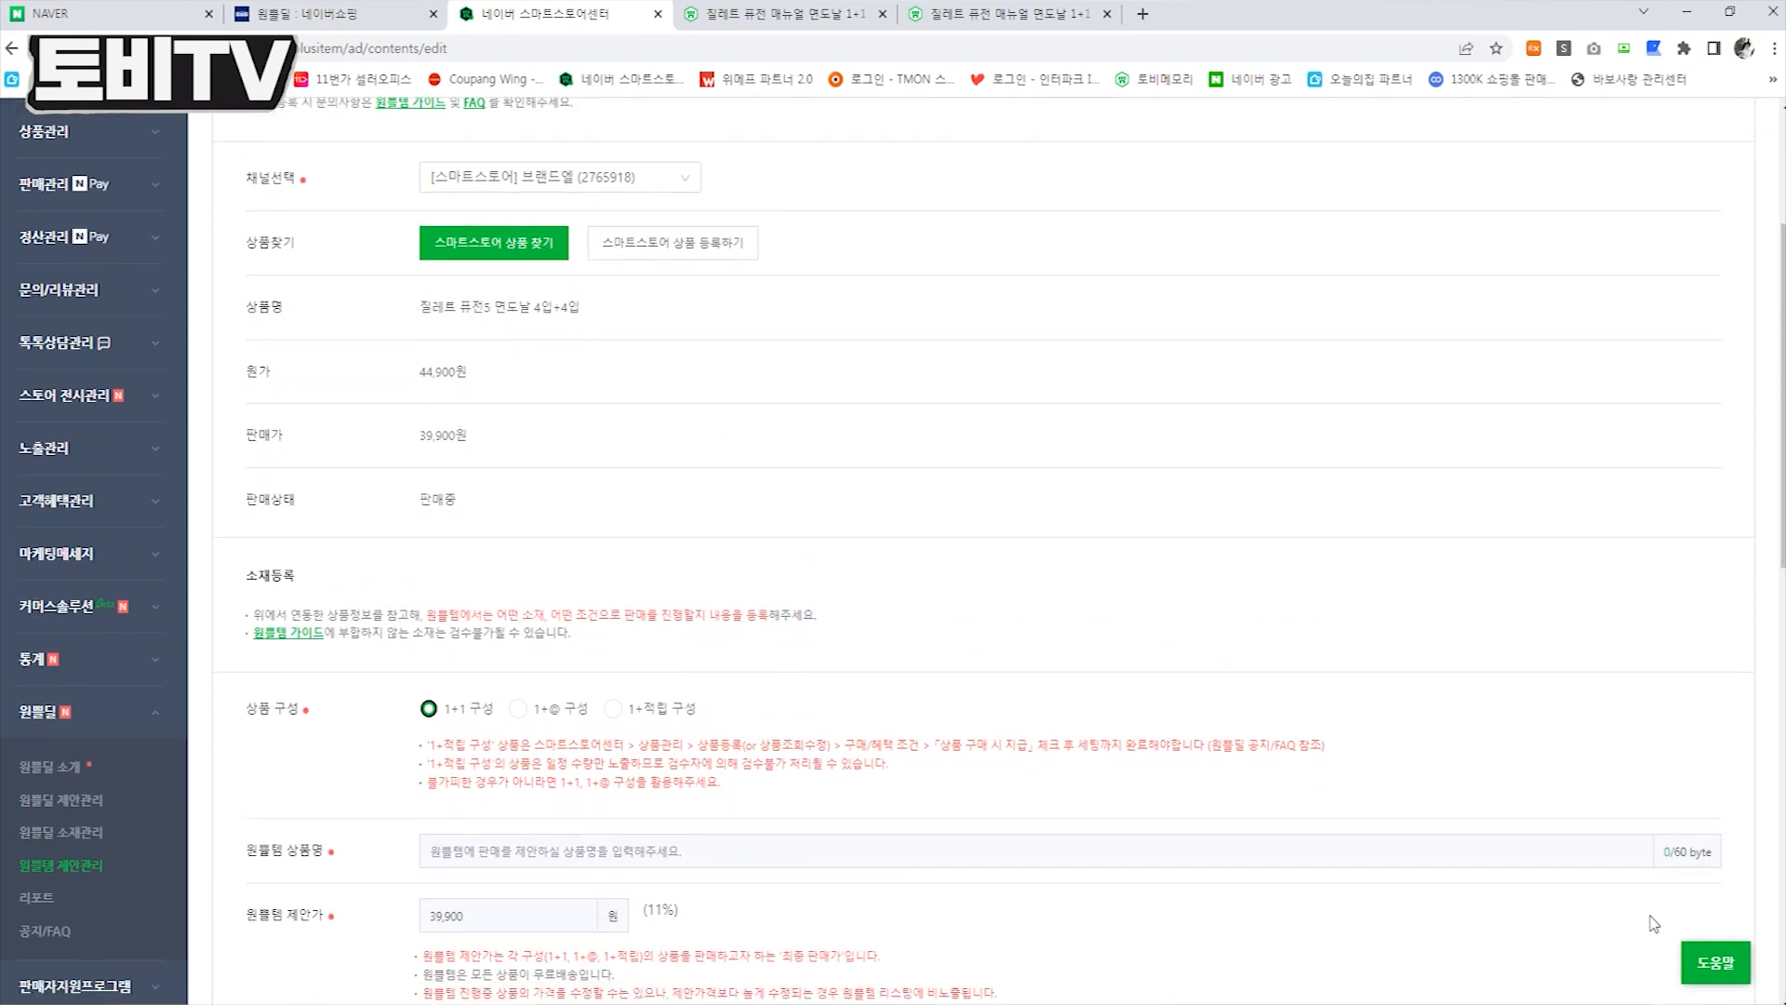
drag(418, 313, 582, 308)
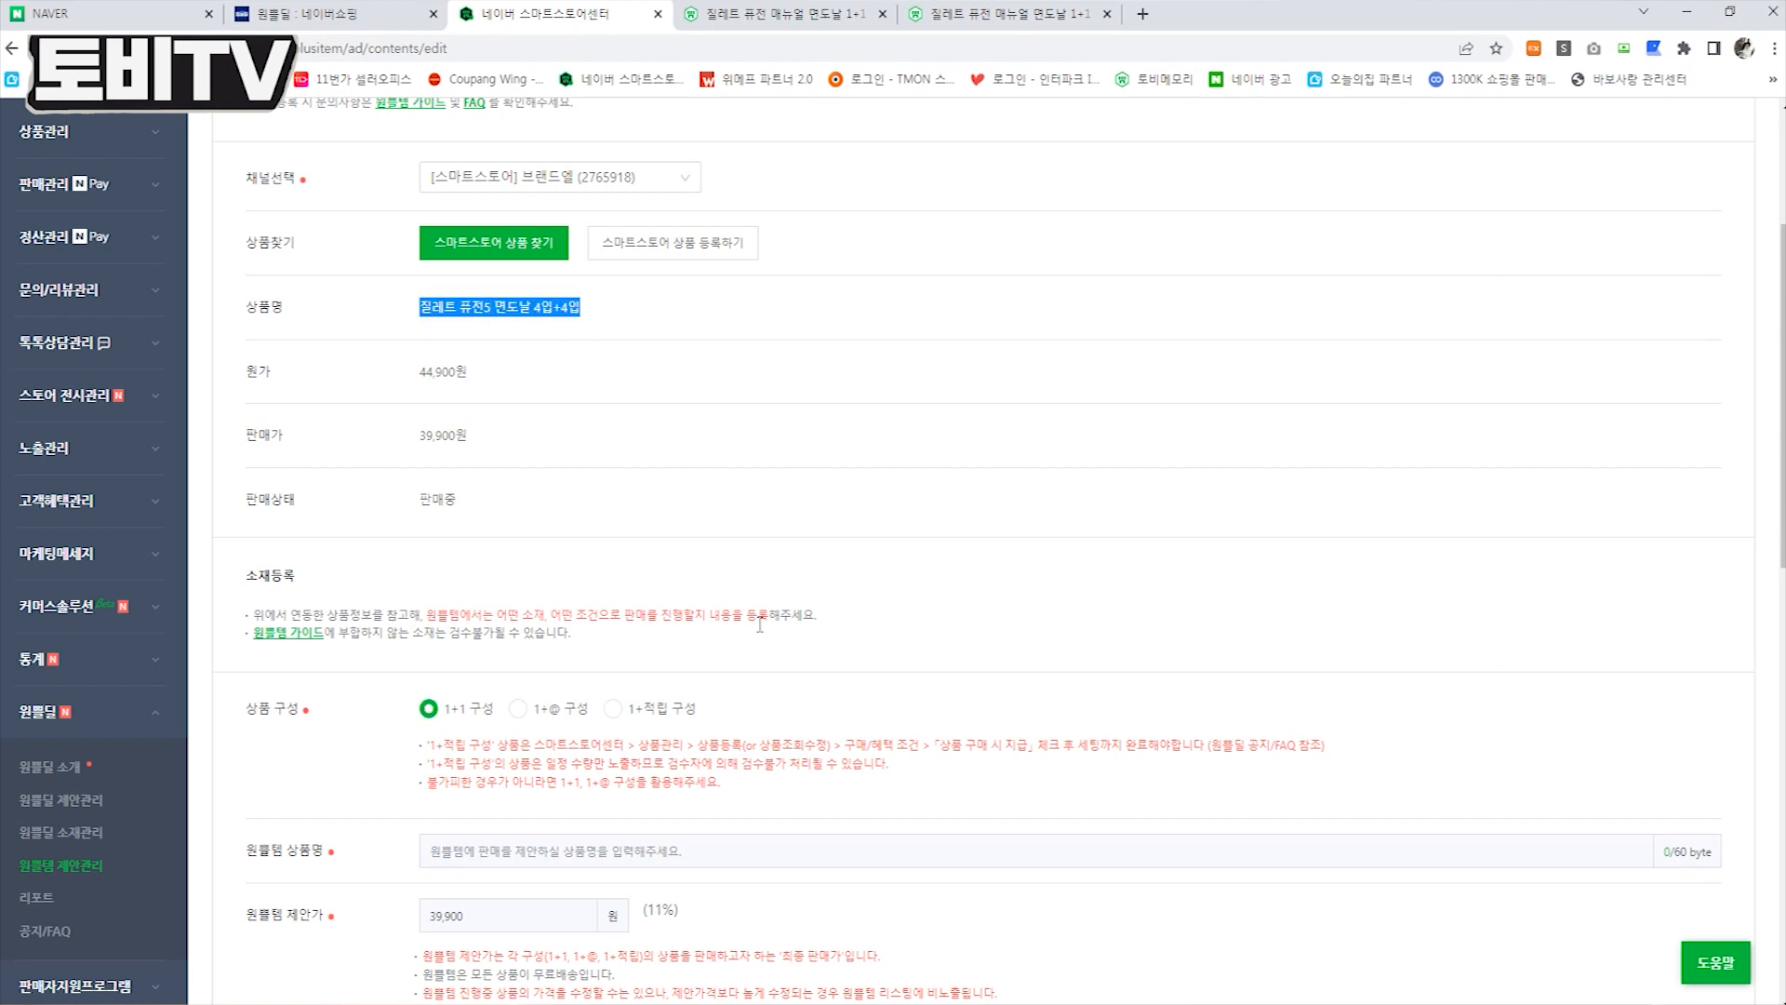
click(533, 852)
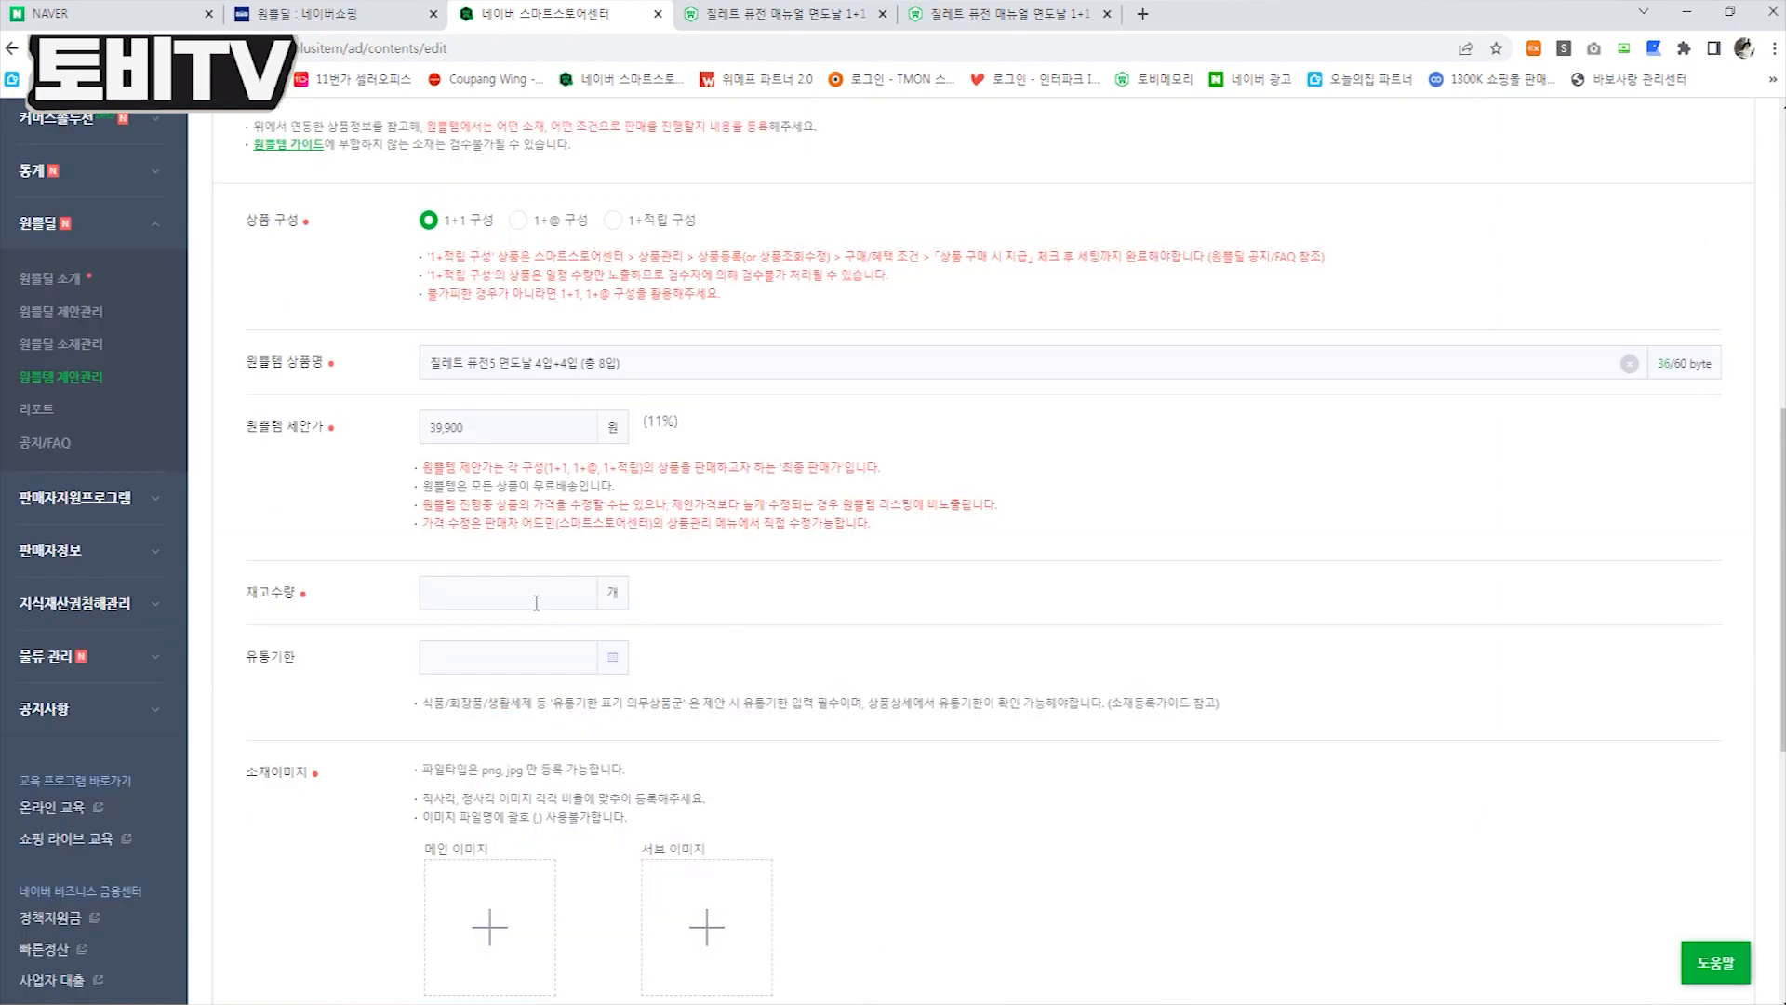
Set the 재고수량 to 500 and read the note on when an expiry date is required
click(548, 601)
click(754, 638)
scroll(755, 638, down, 1)
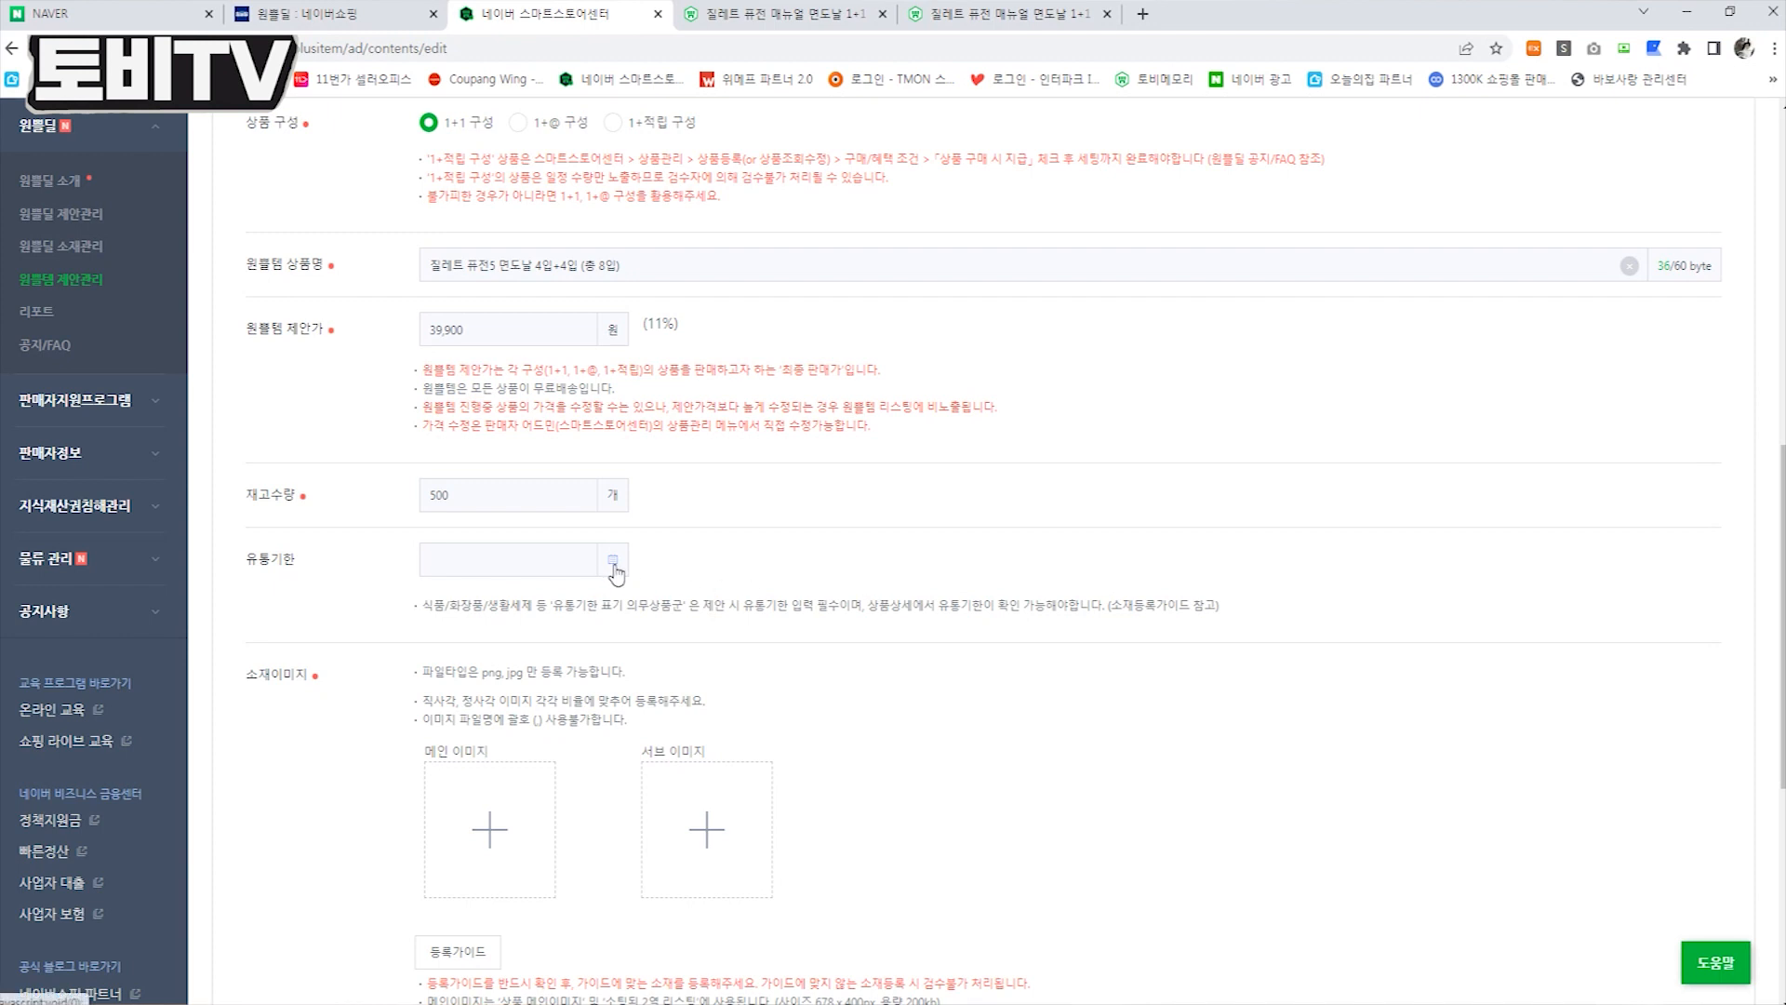
drag(420, 604, 1232, 634)
click(1248, 640)
Read the 소재이미지 requirements for the use, pixel size and file size of the main and sub images
scroll(1247, 640, down, 4)
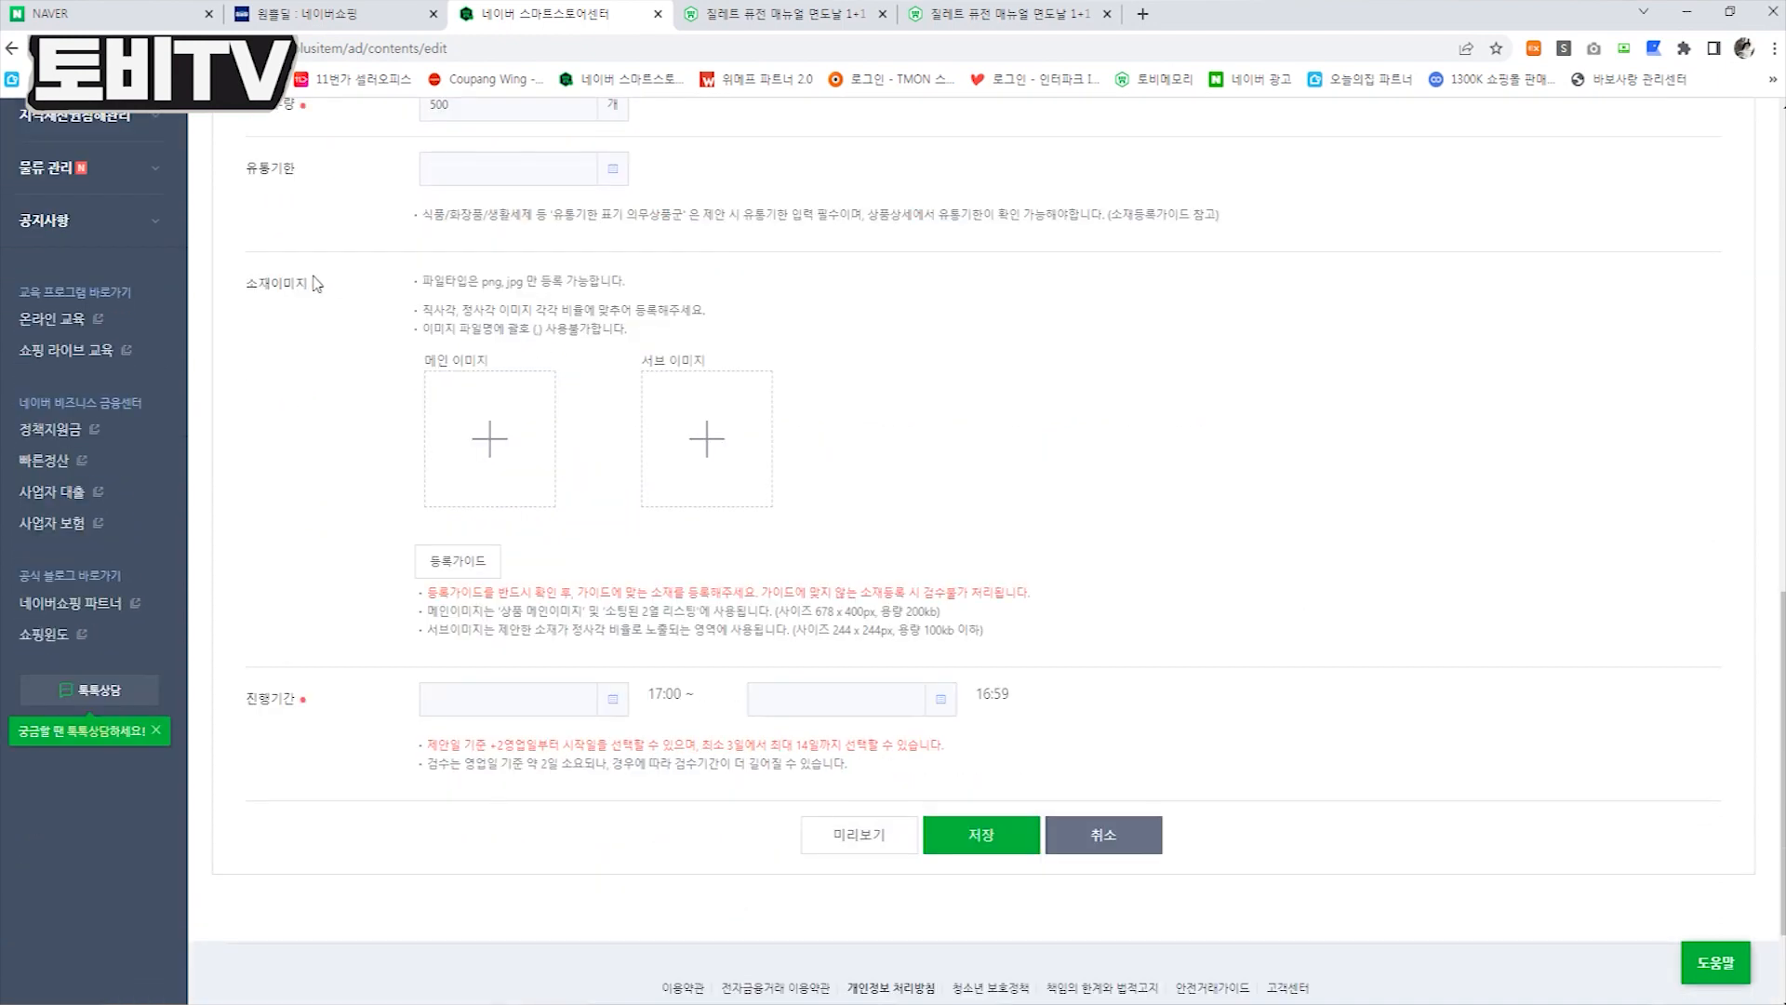
scroll(320, 307, up, 1)
scroll(319, 392, up, 2)
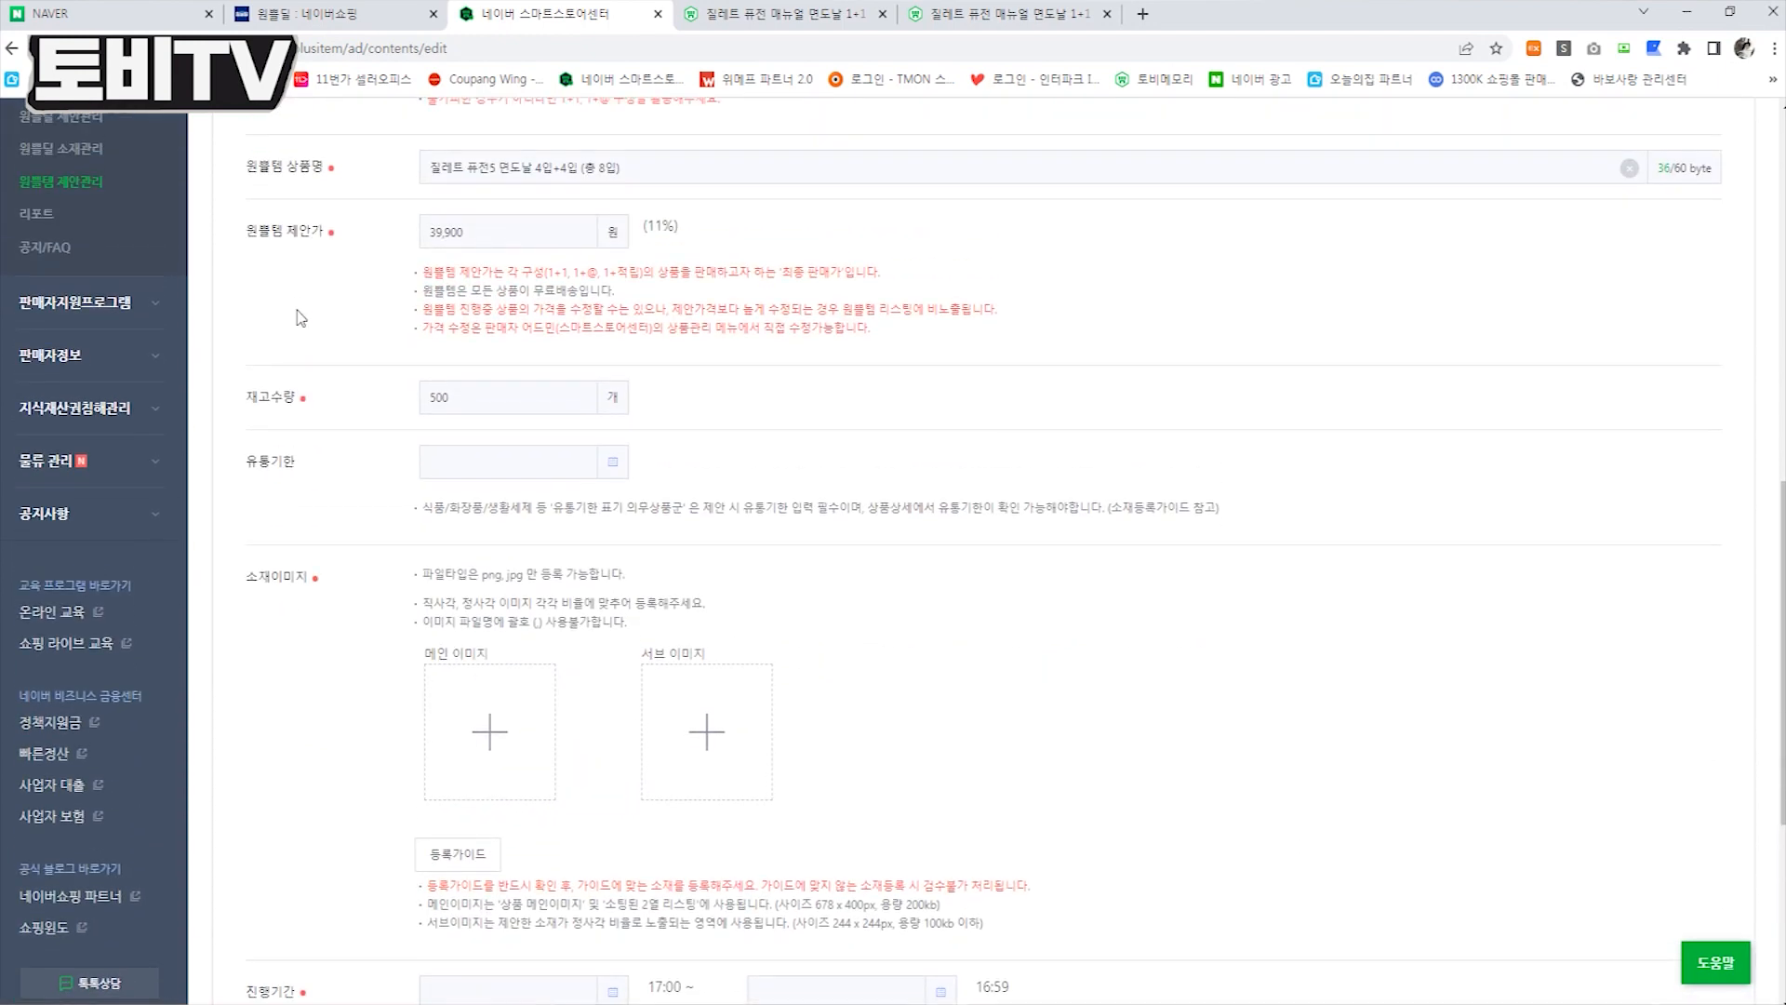
scroll(369, 552, down, 1)
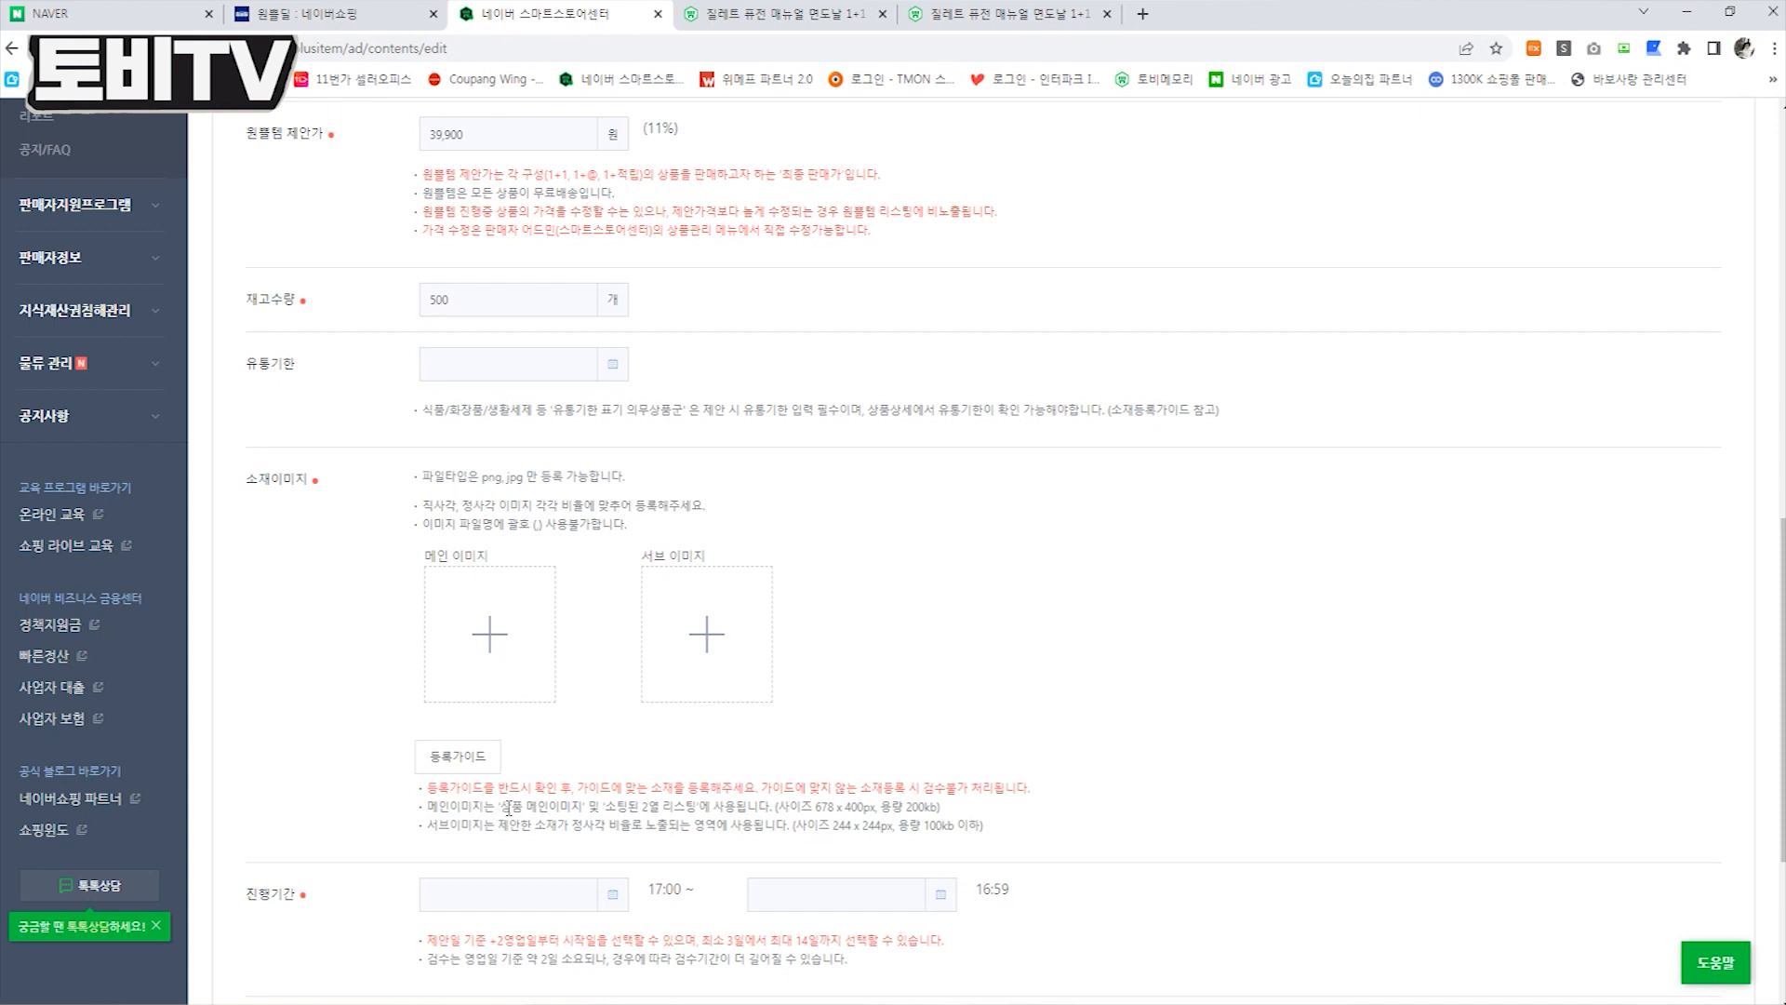
drag(508, 806, 853, 809)
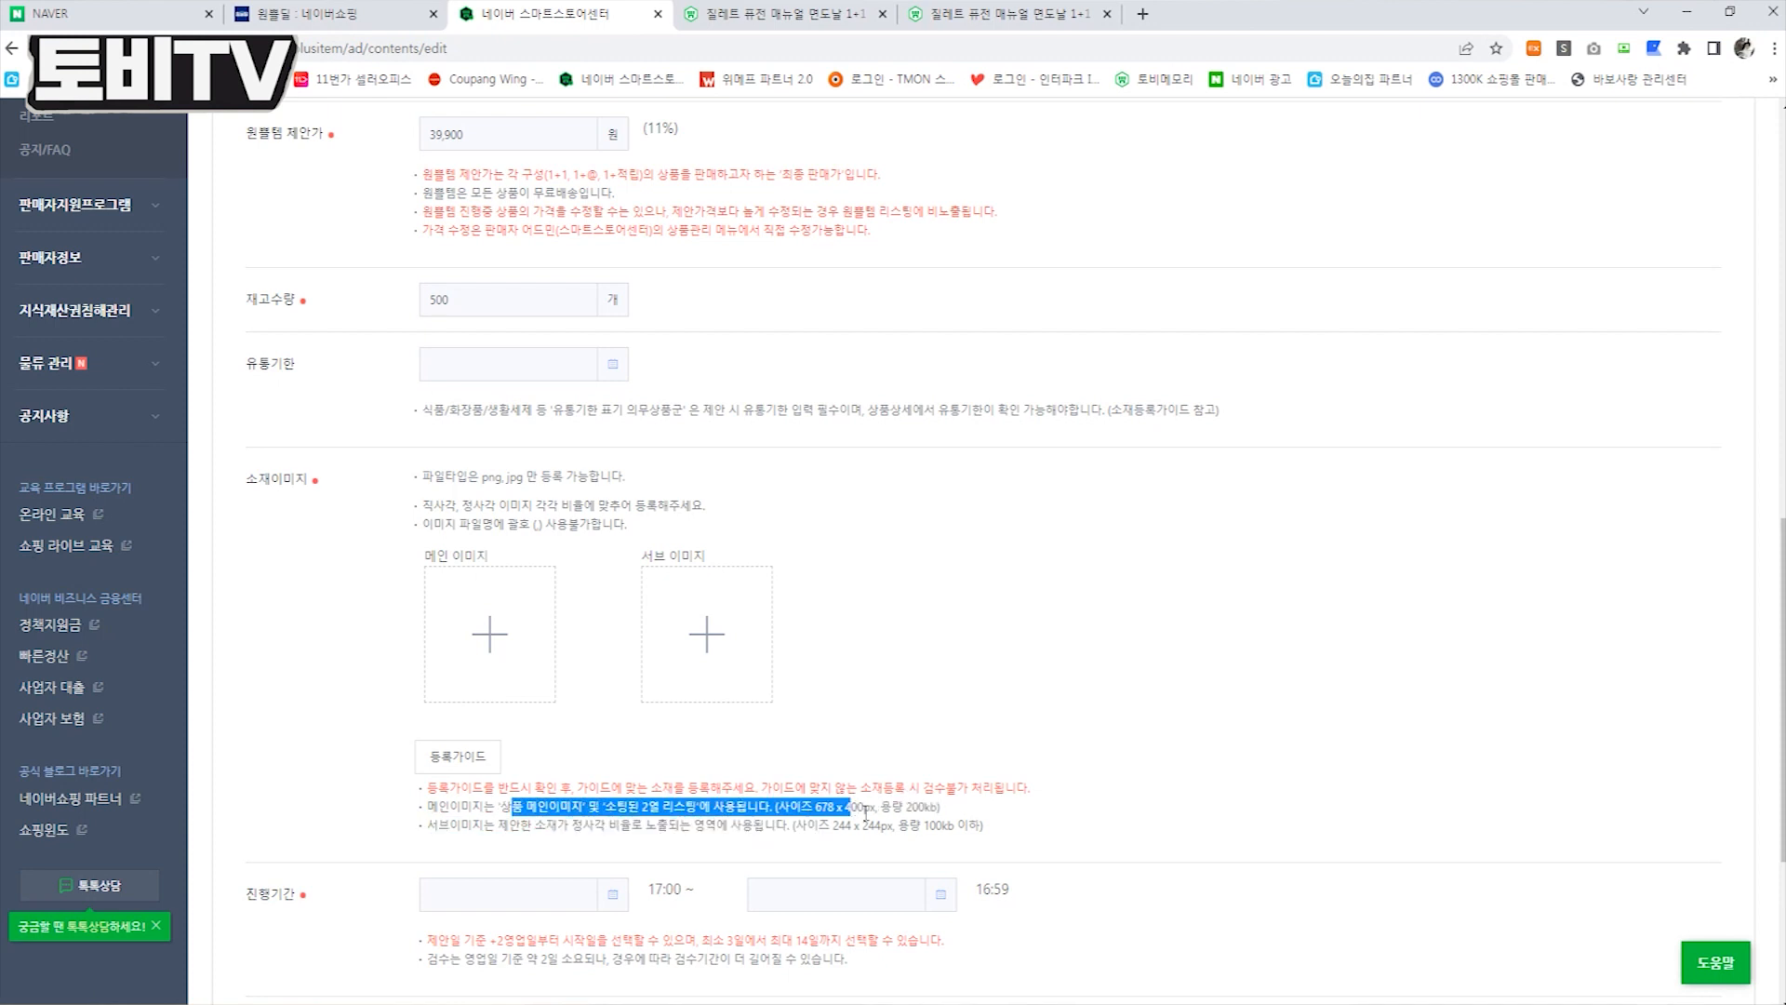
click(865, 811)
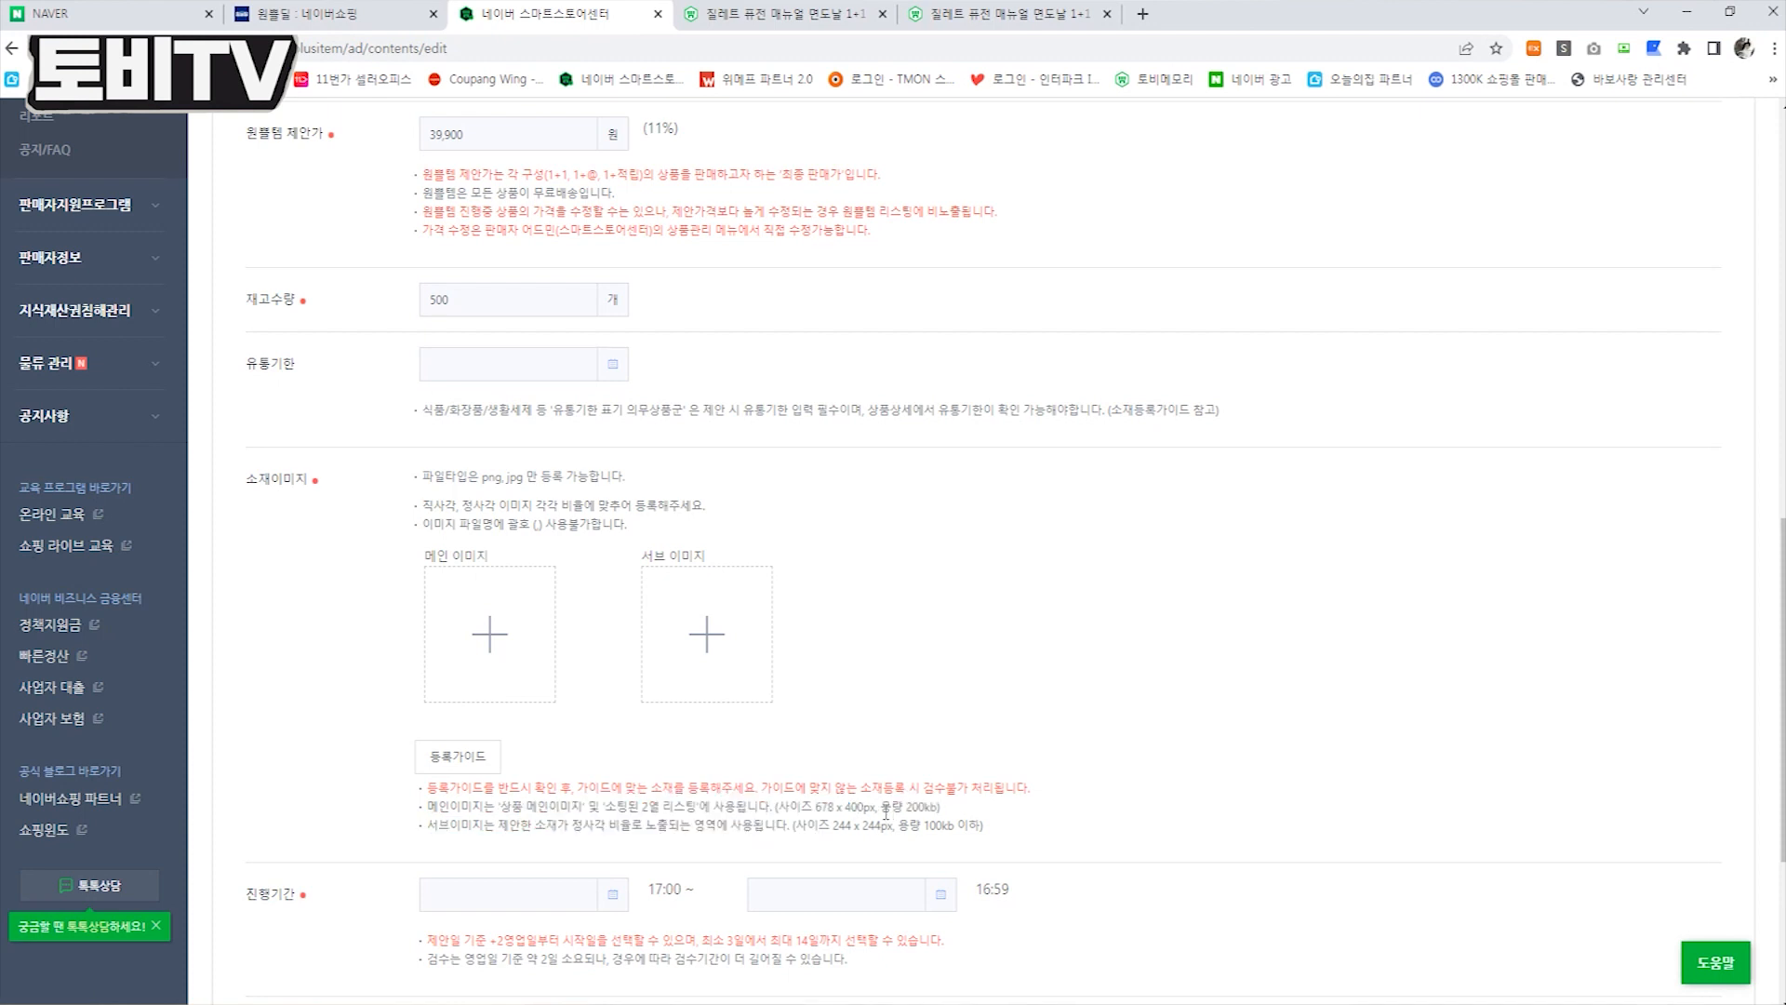
drag(891, 805, 958, 811)
click(547, 833)
drag(829, 830, 872, 831)
click(986, 850)
scroll(982, 736, down, 1)
Review the approved and rejected main image examples in the 등록가이드, then close the guide
click(459, 659)
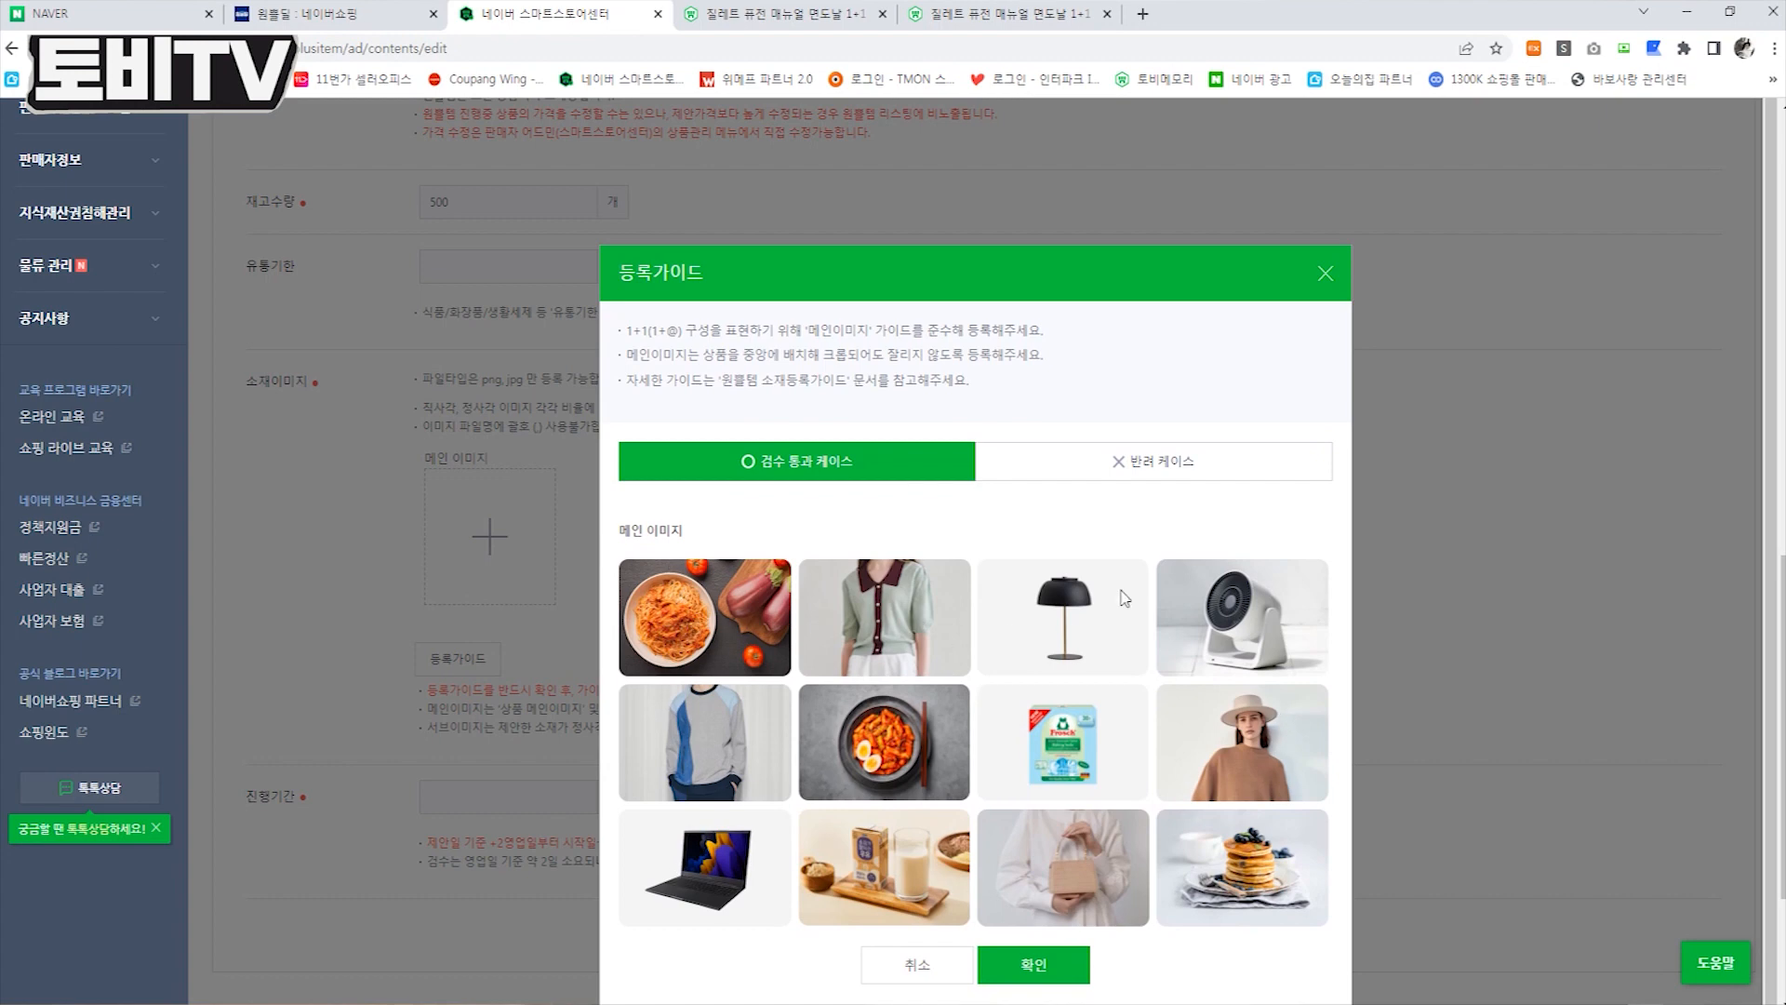
click(1168, 465)
scroll(1153, 649, down, 1)
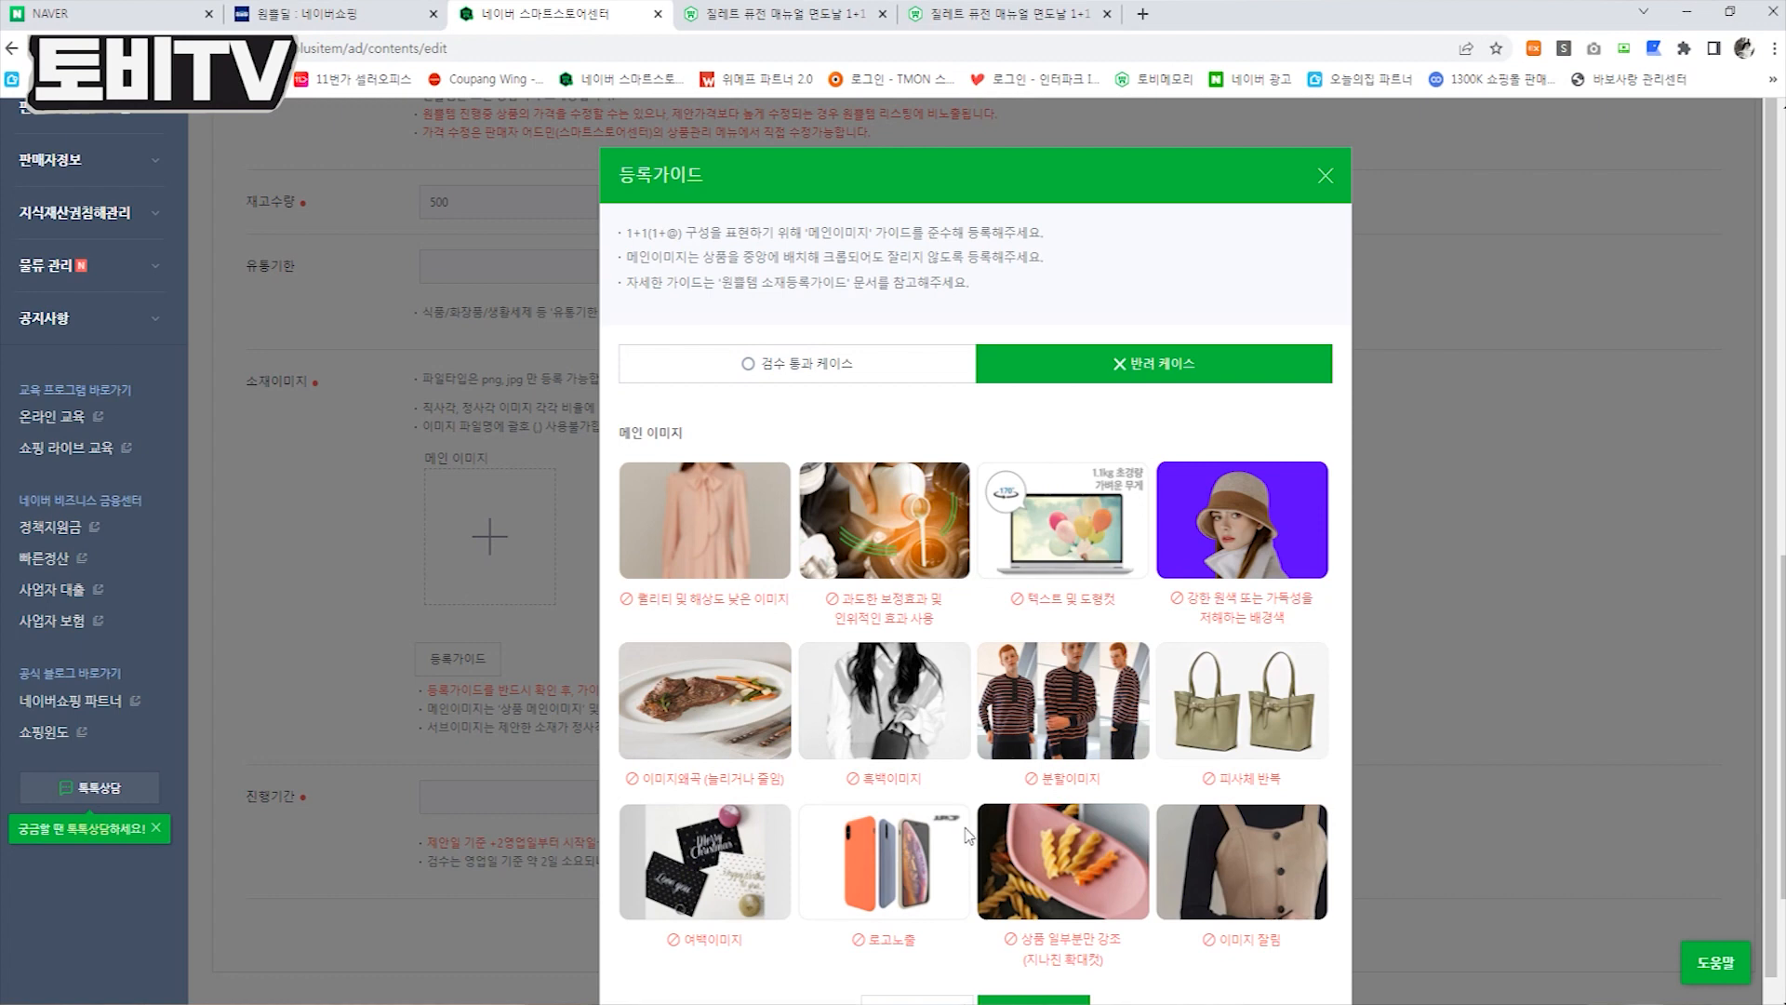
scroll(1051, 834, down, 2)
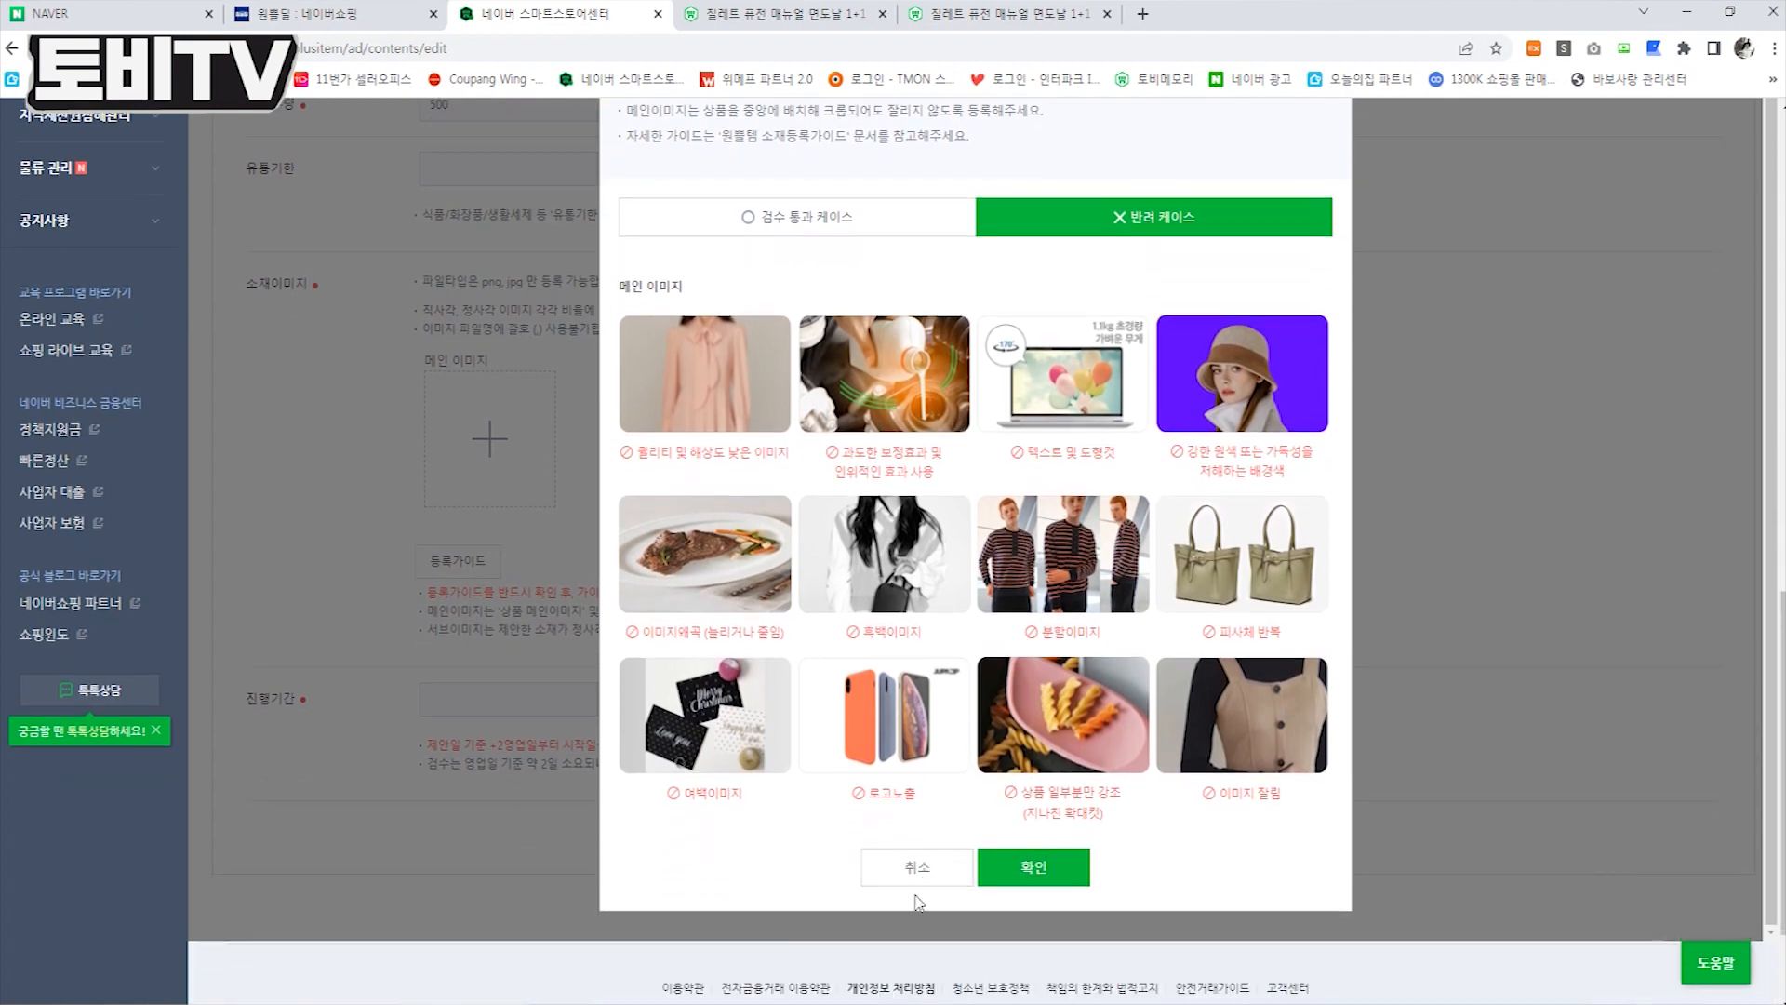
click(925, 865)
Upload "678x400 copy" as the main image and "244 copy" as the sub image from the 퓨전매뉴얼 folder
click(489, 439)
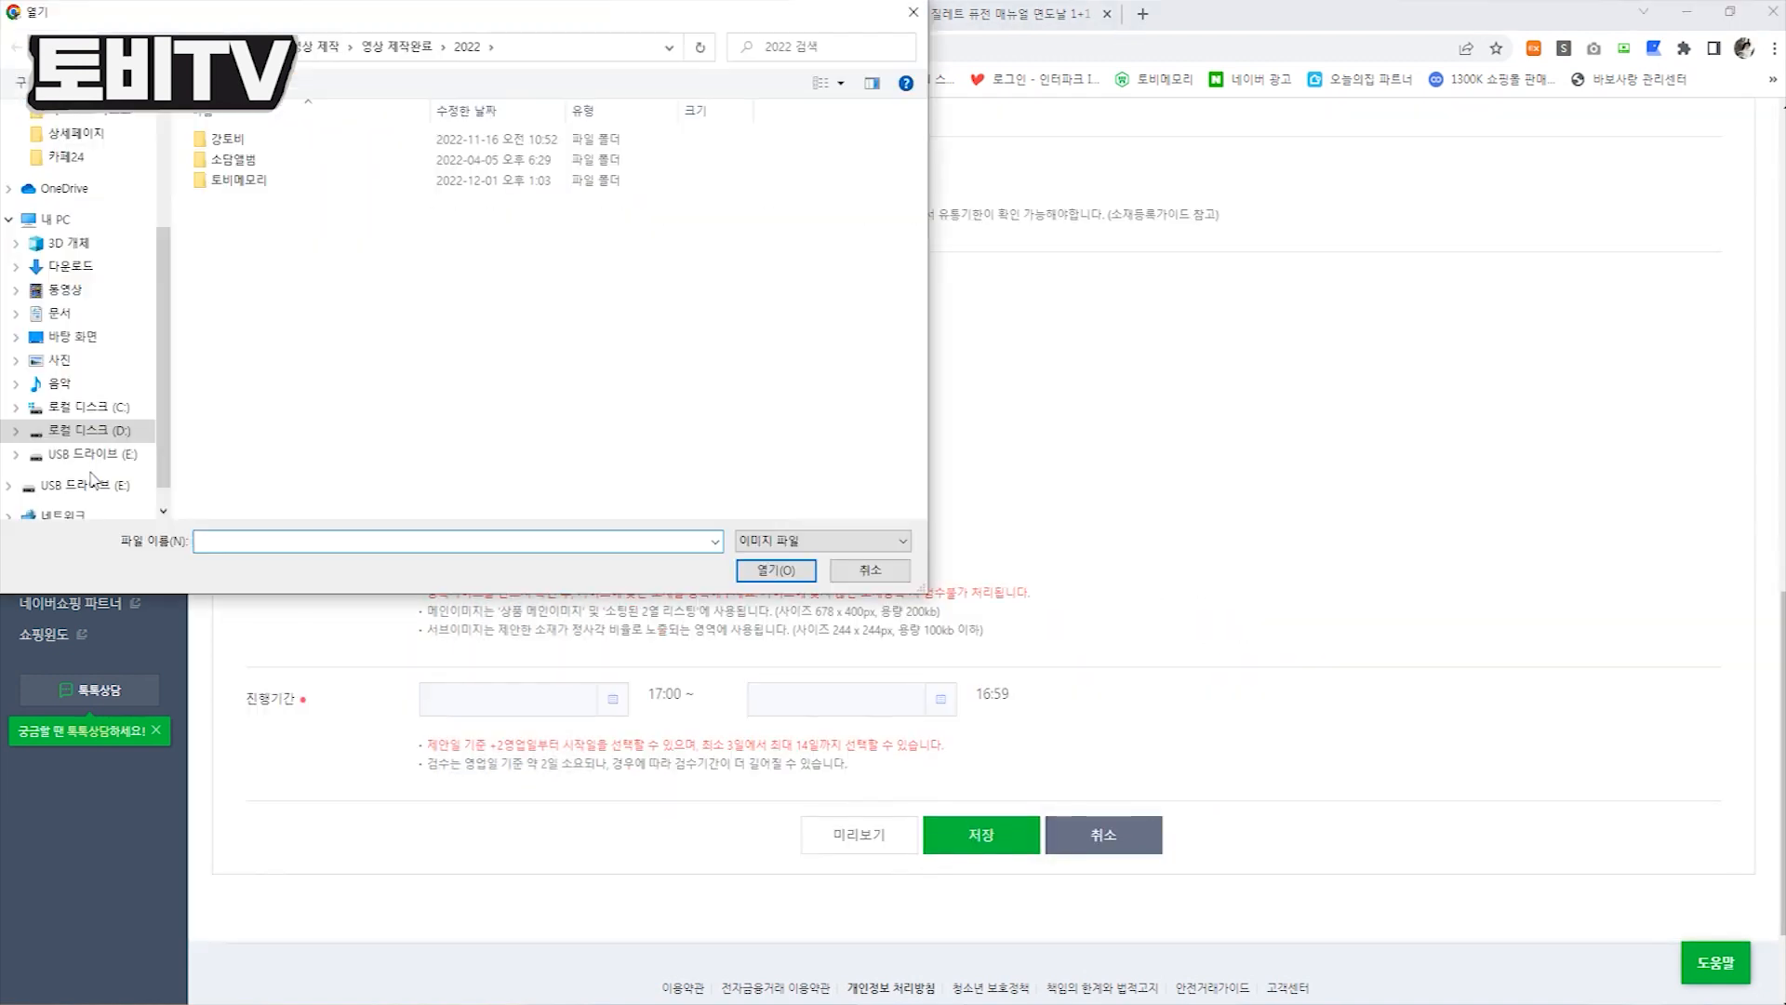
click(110, 456)
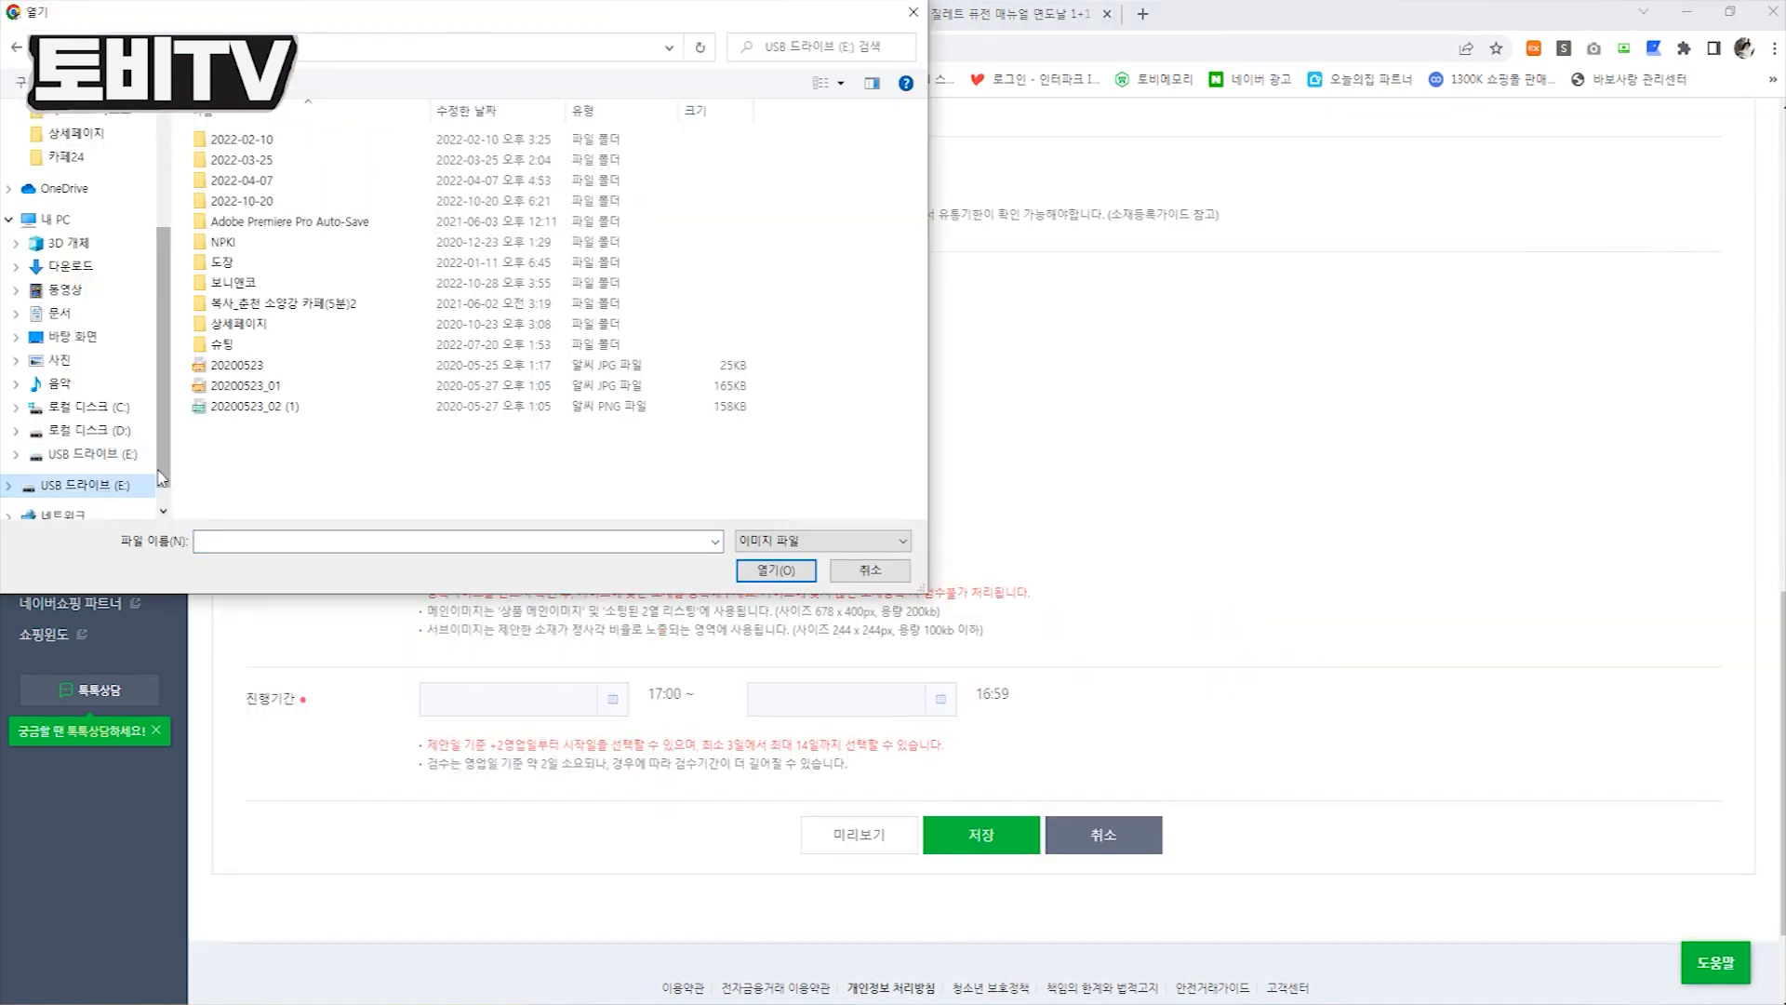
click(336, 186)
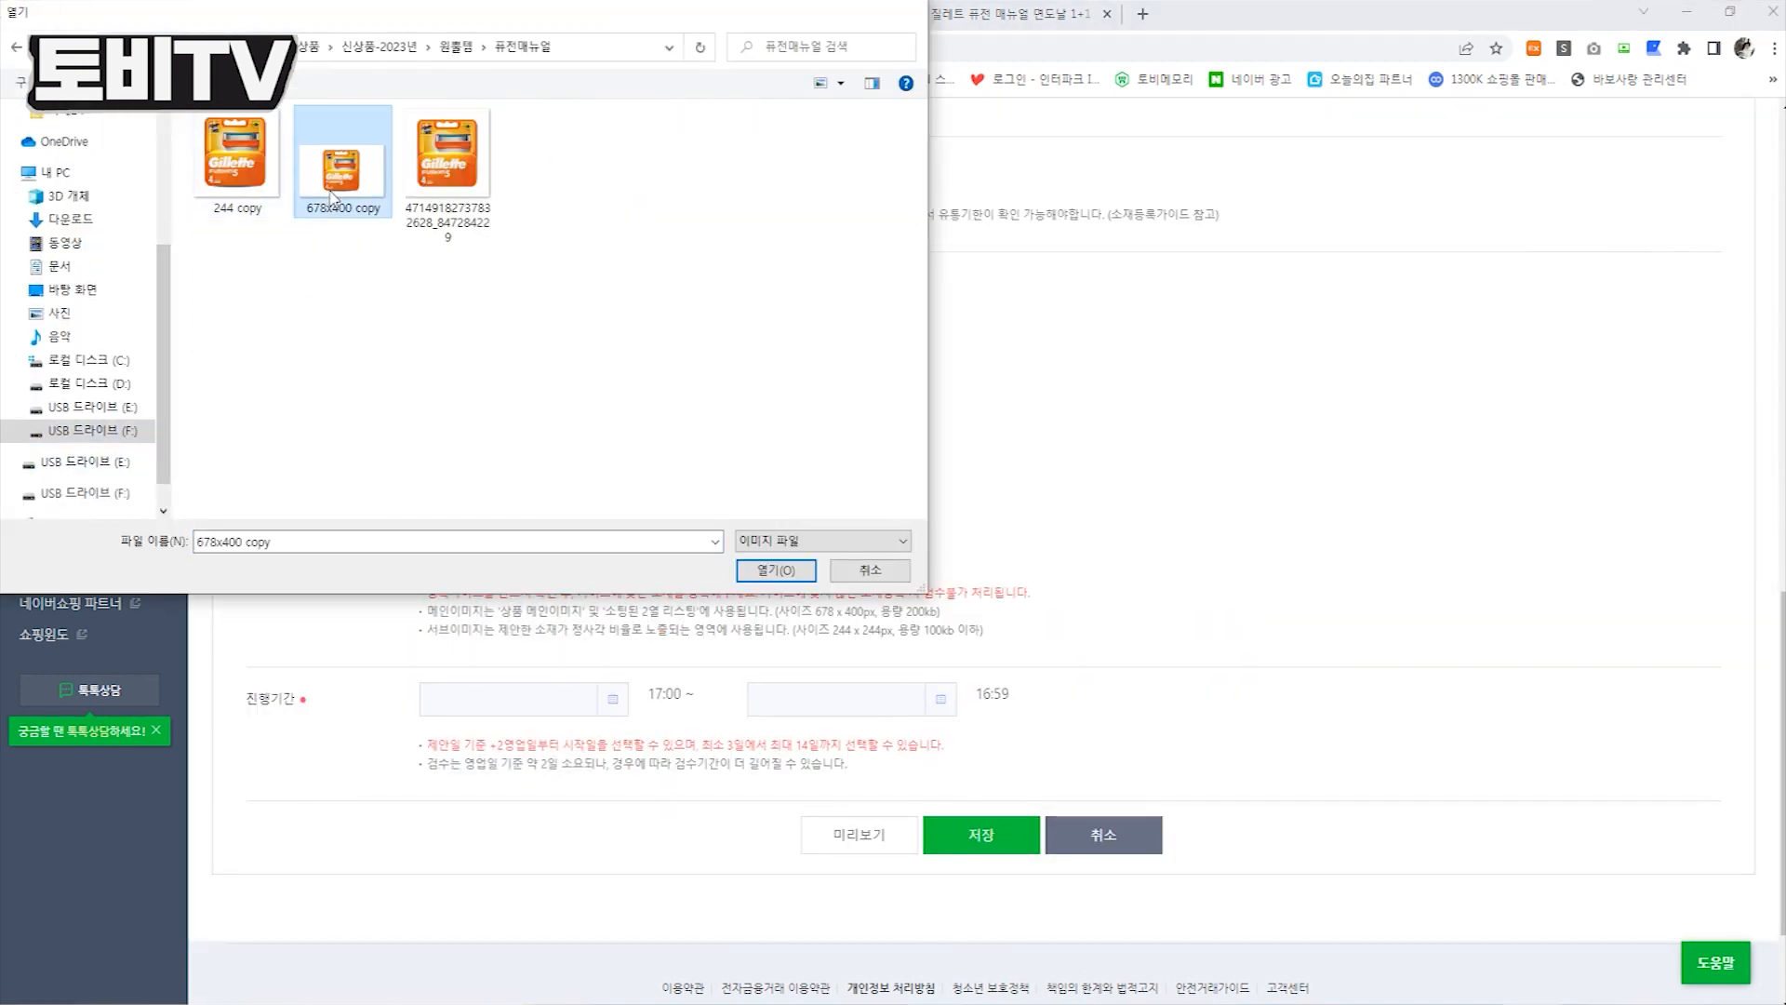
click(774, 570)
click(707, 439)
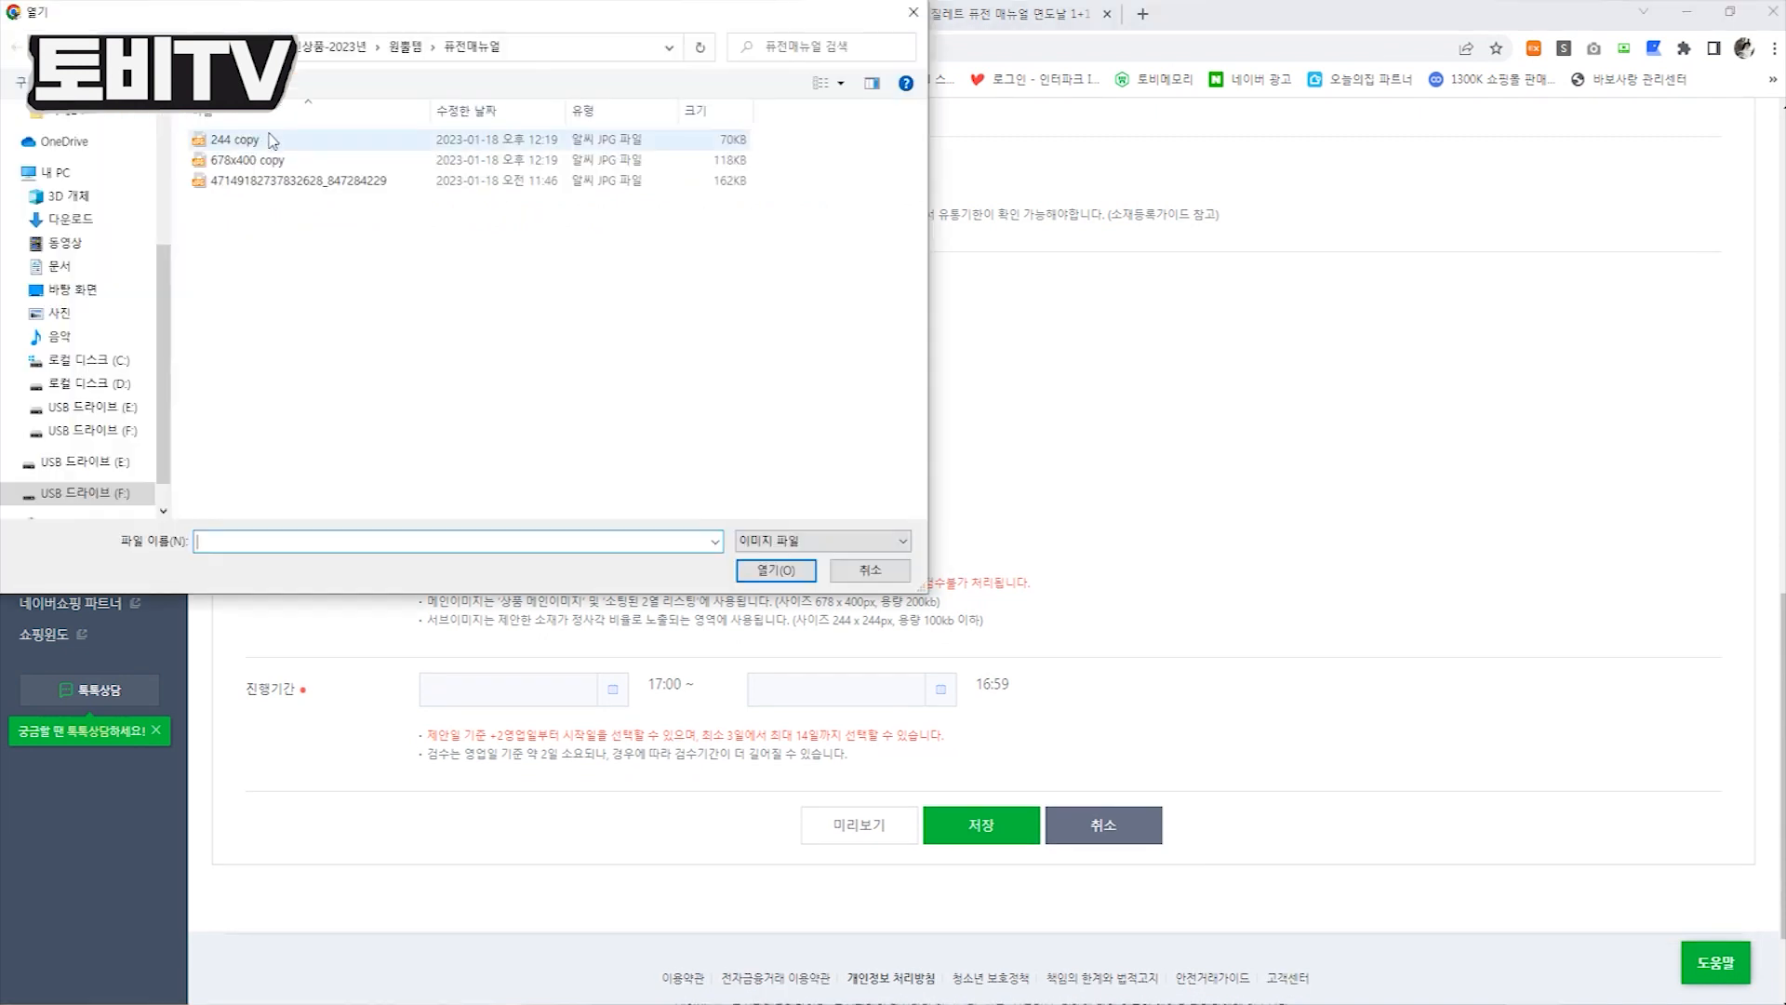
double_click(270, 140)
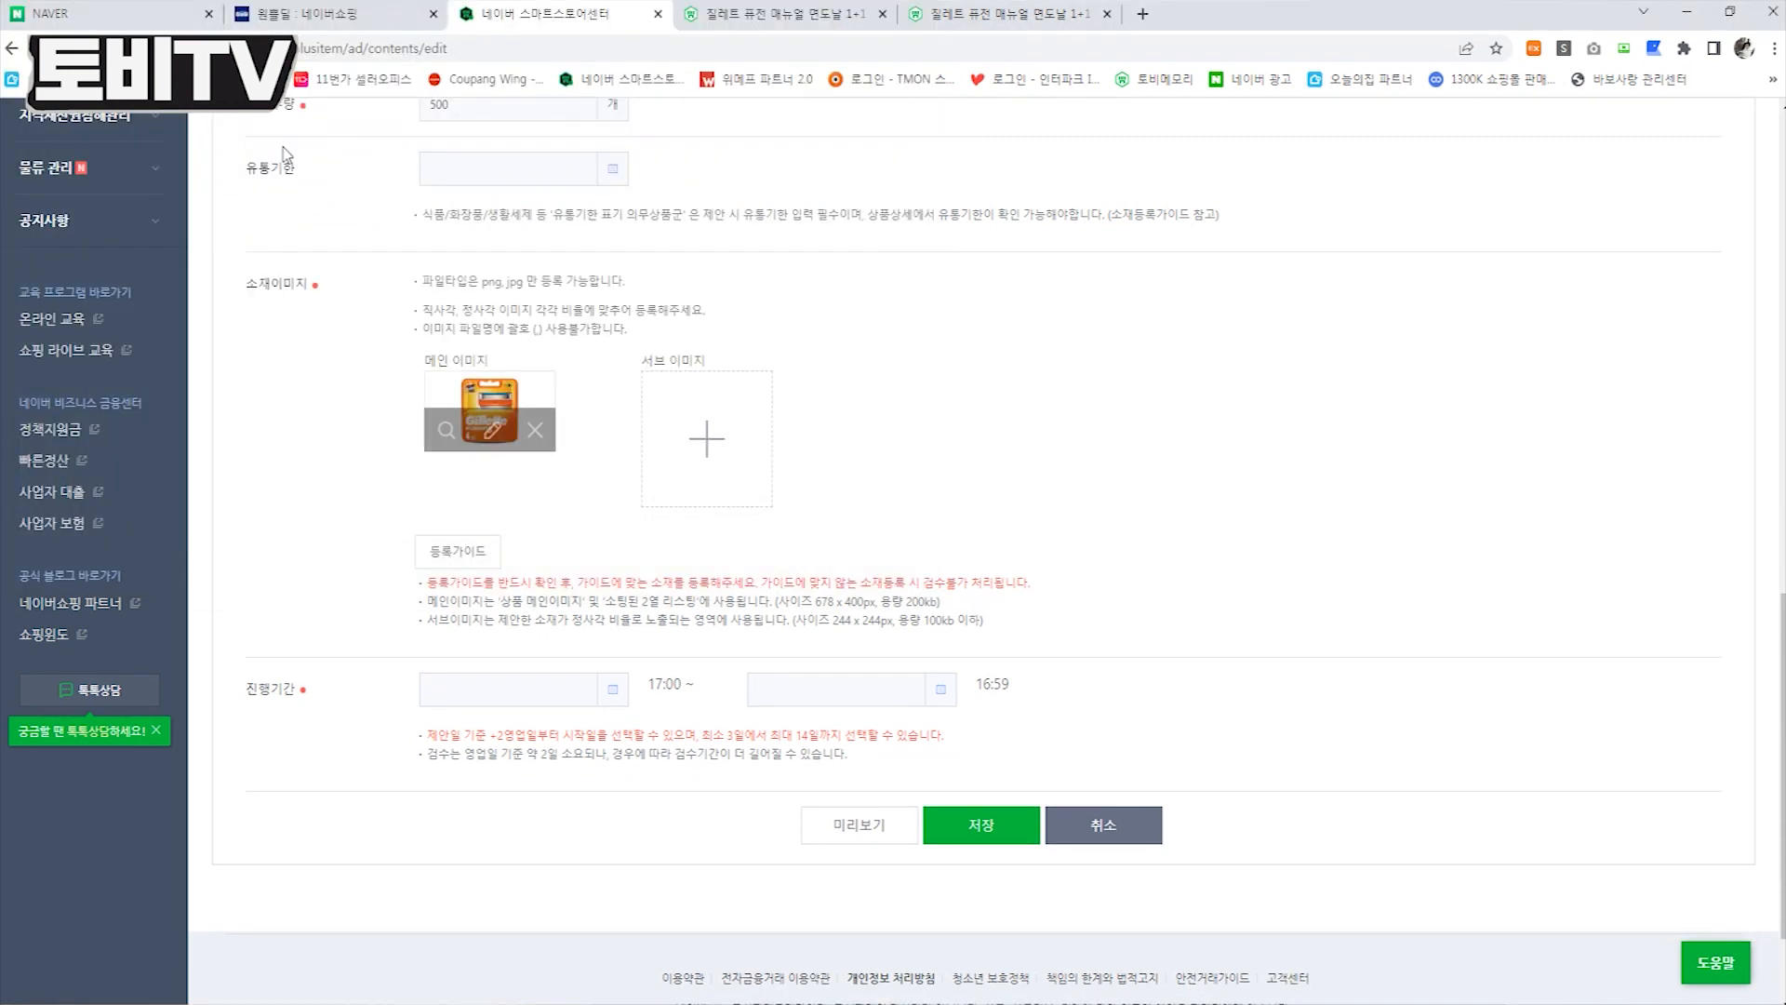
Set the proposal's 진행기간 from 2023-01-23 to 2023-02-06
click(612, 689)
click(524, 614)
drag(703, 735, 858, 740)
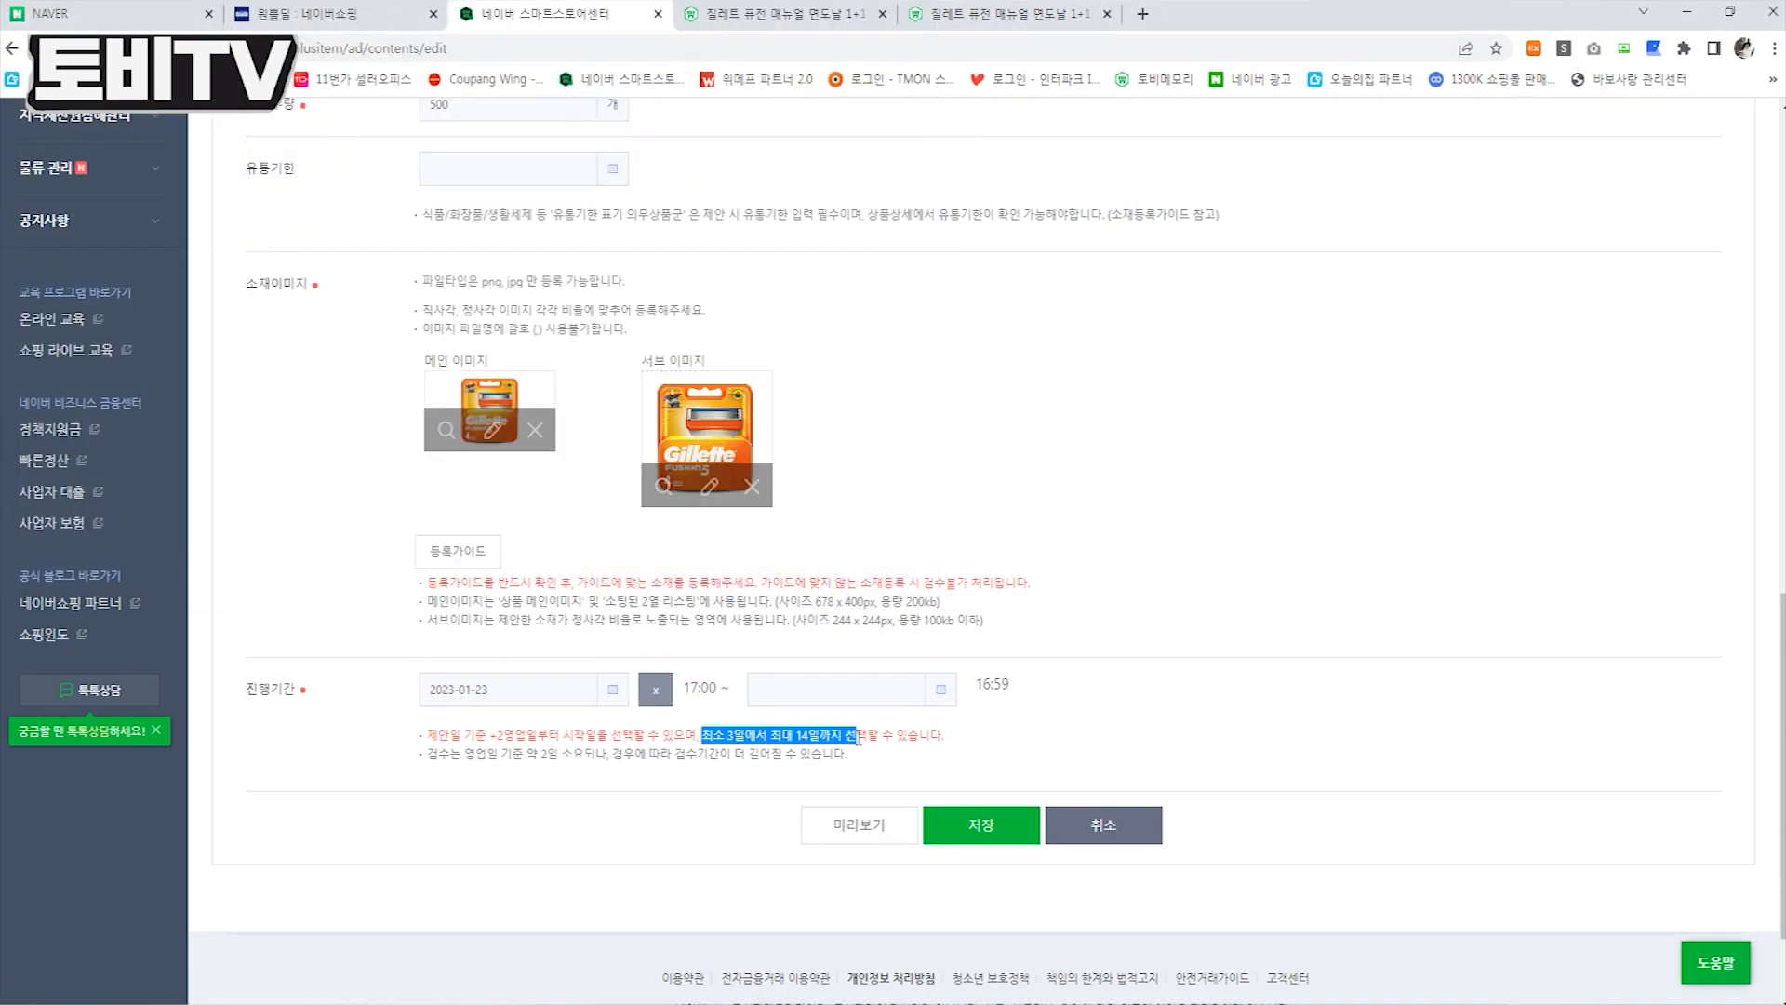
click(940, 689)
click(886, 618)
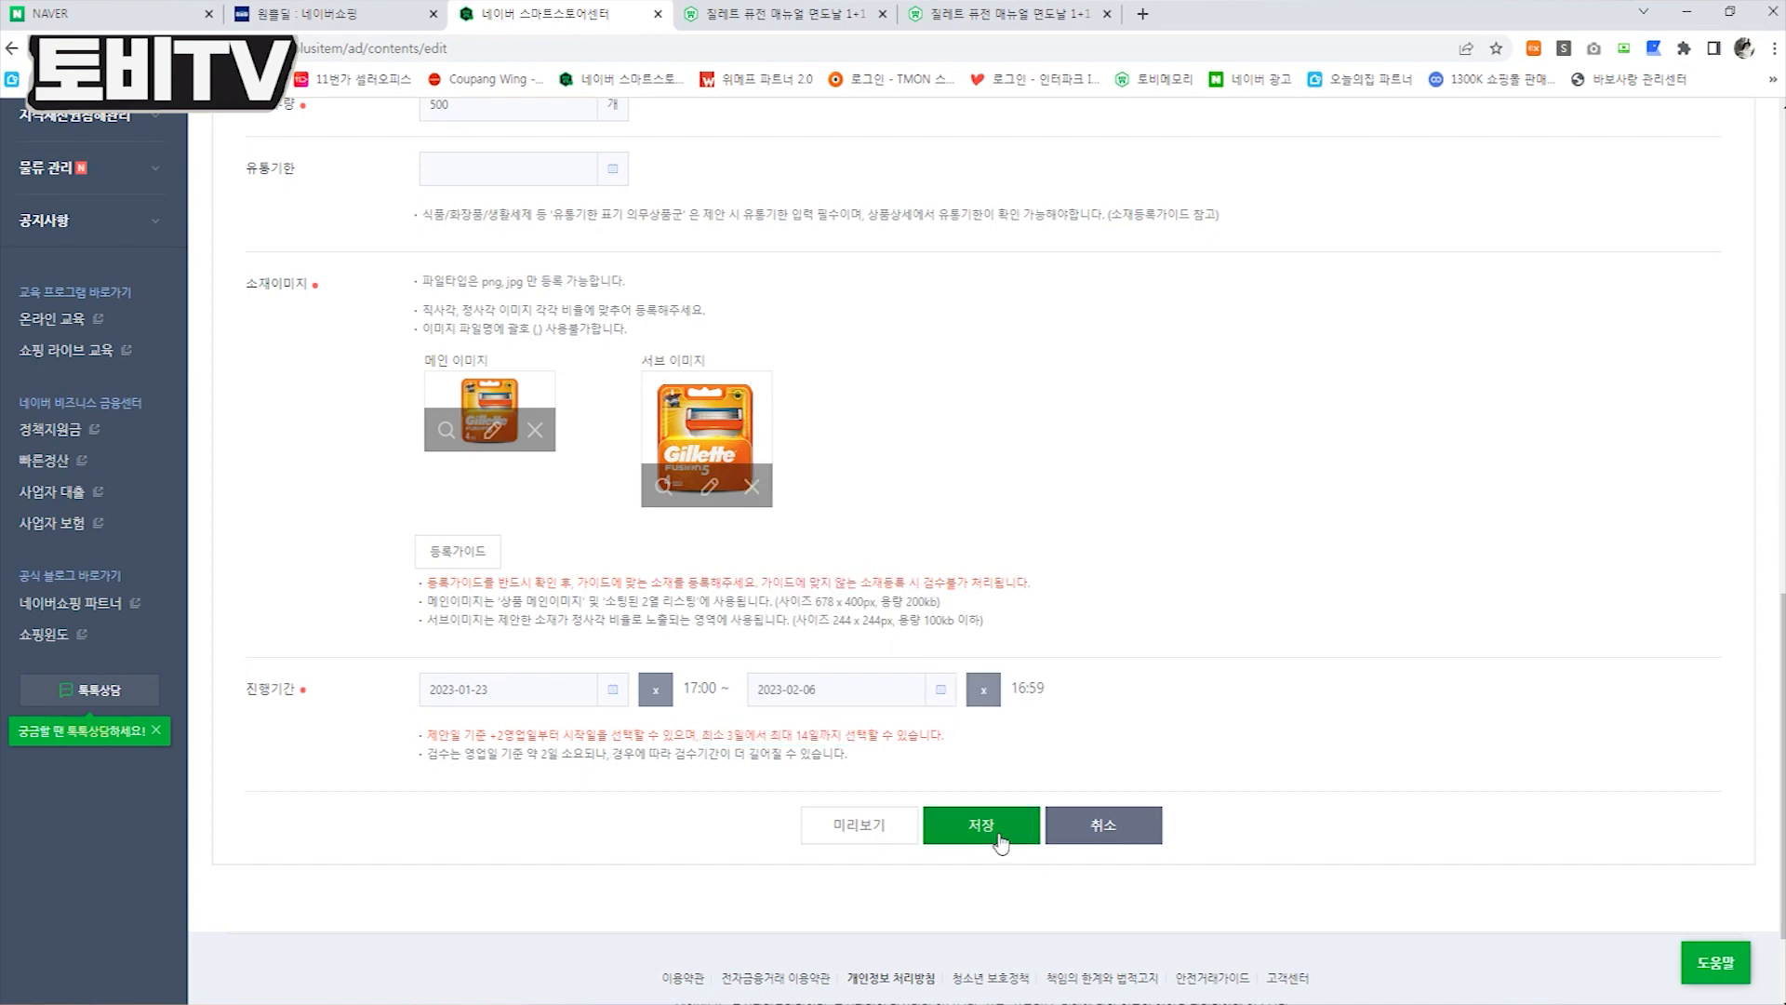
Save the proposal, review the registered material's preview and notices, and confirm its contents
click(991, 830)
drag(787, 282, 1204, 722)
click(1240, 769)
scroll(1239, 774, down, 1)
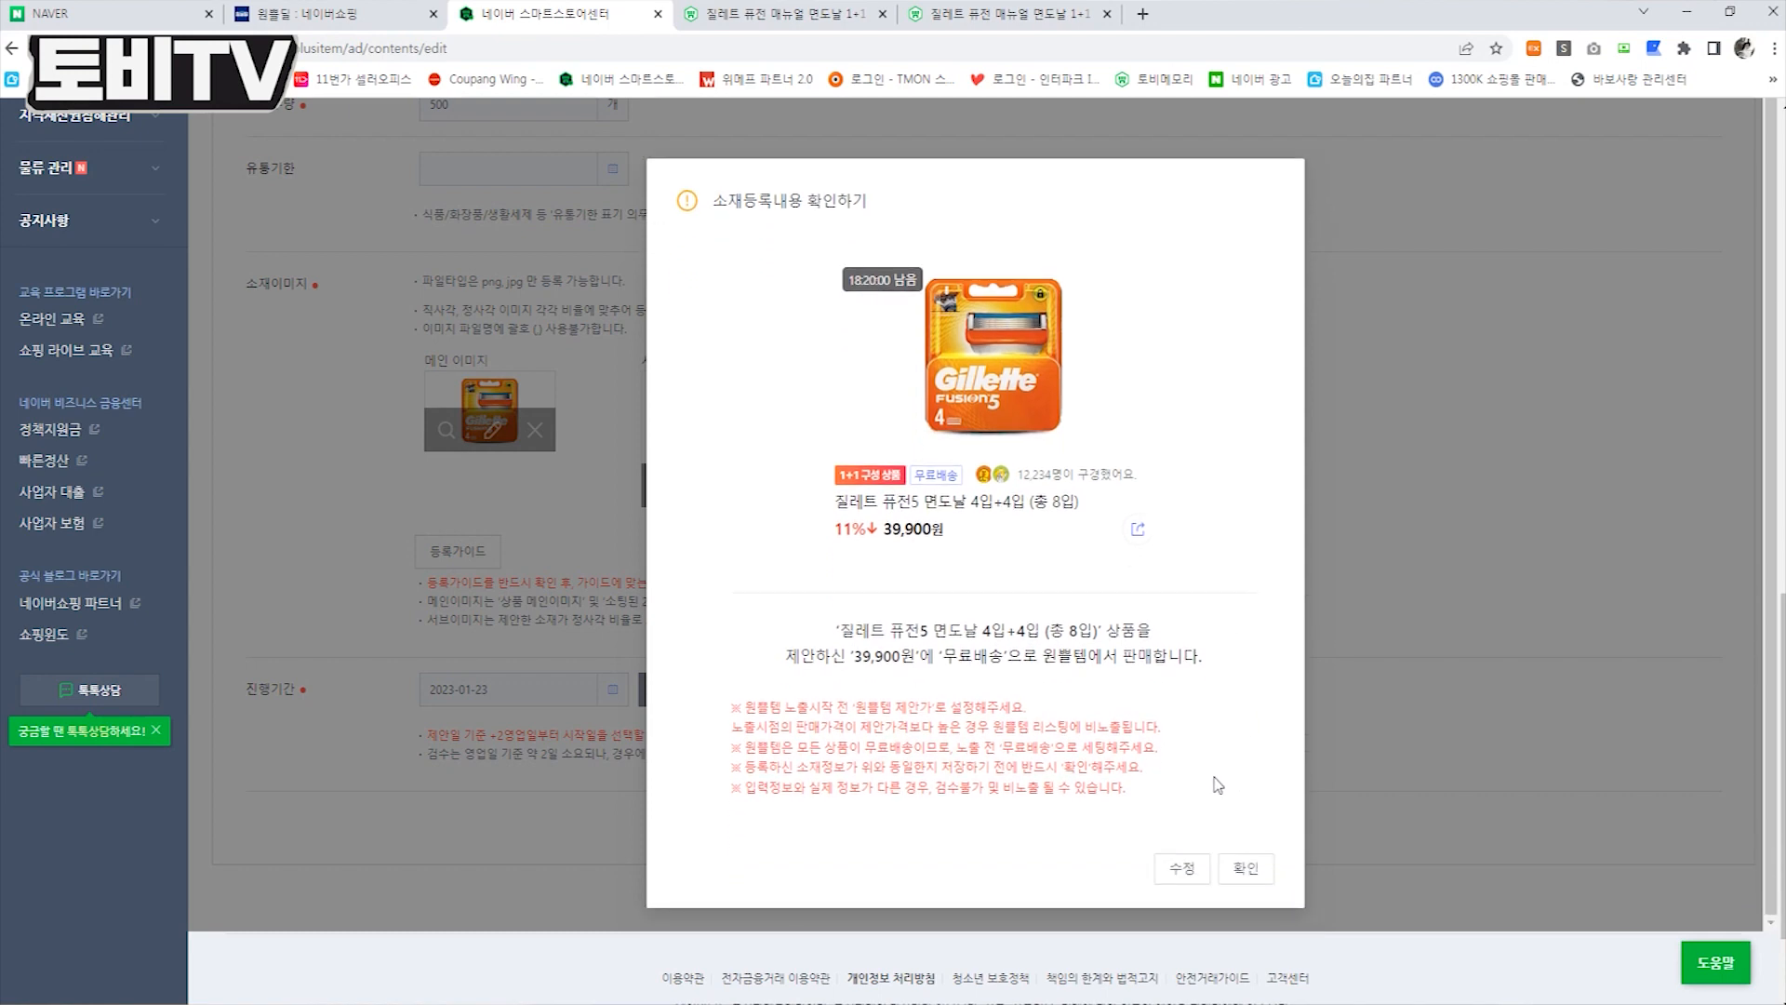
drag(1144, 789, 1310, 733)
click(1312, 735)
click(1246, 870)
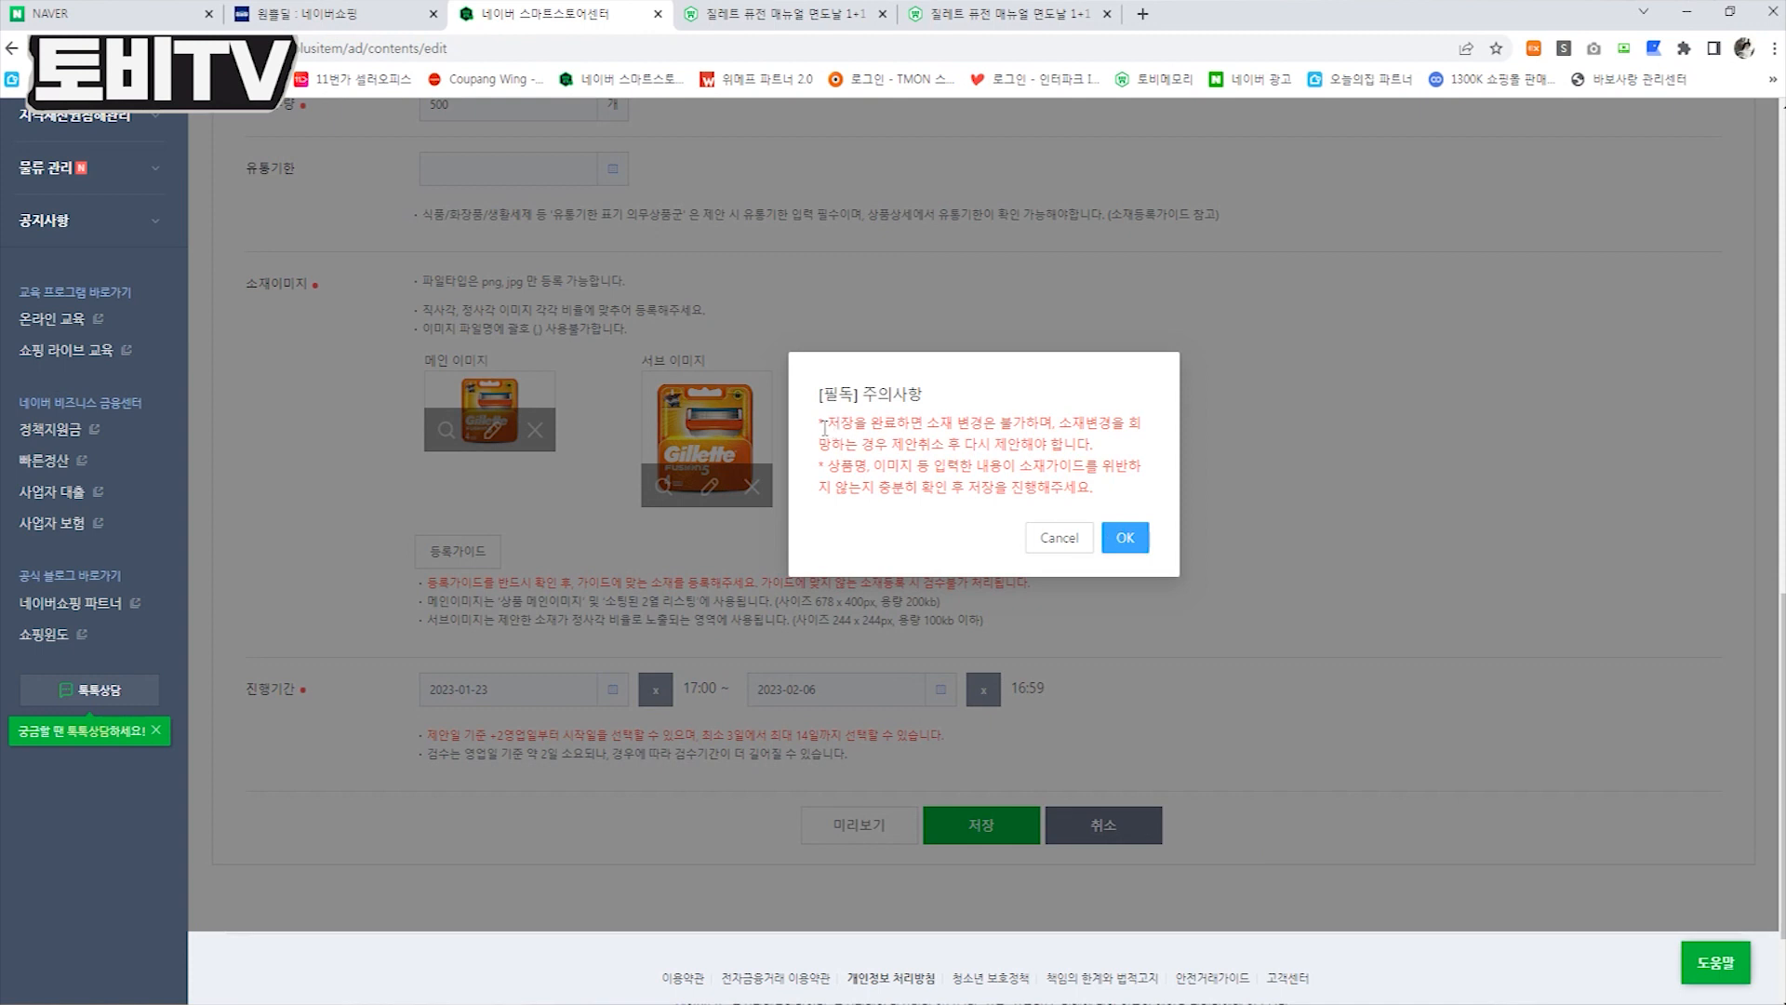
Accept the precautions about changing saved materials, complete the save, and view the submitted proposal's entry in the 제안내역 list
drag(838, 428, 1107, 493)
click(1133, 540)
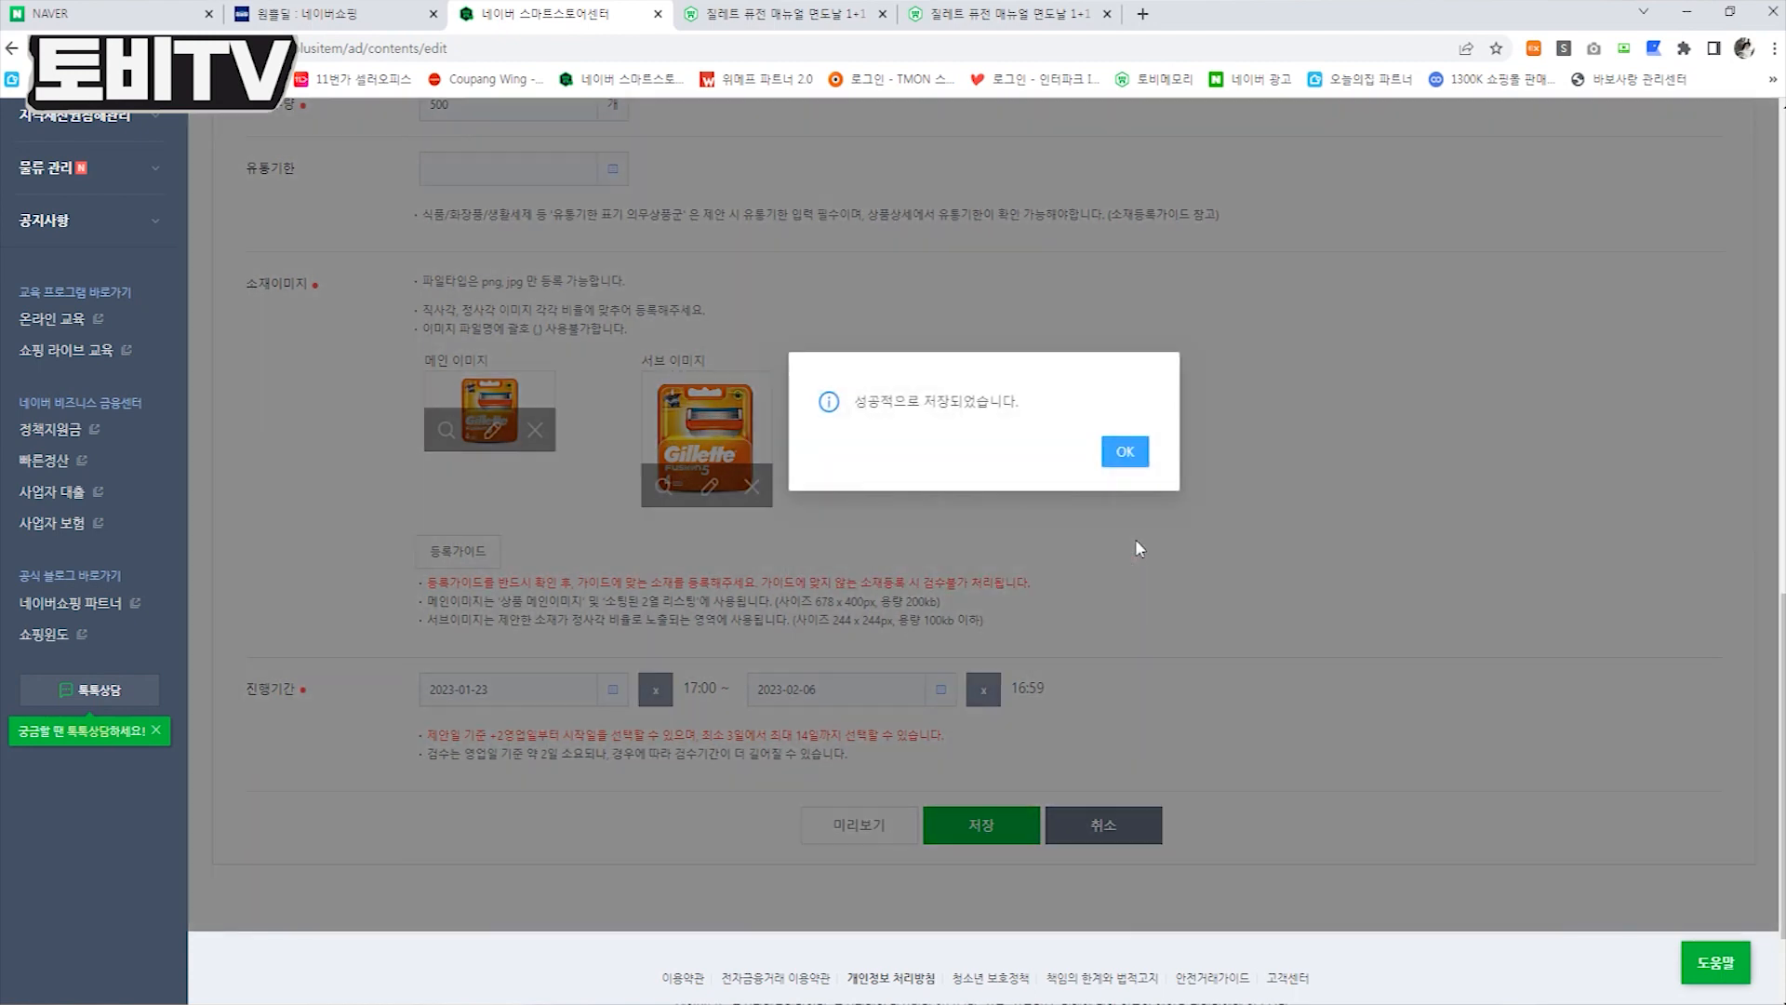
click(1132, 464)
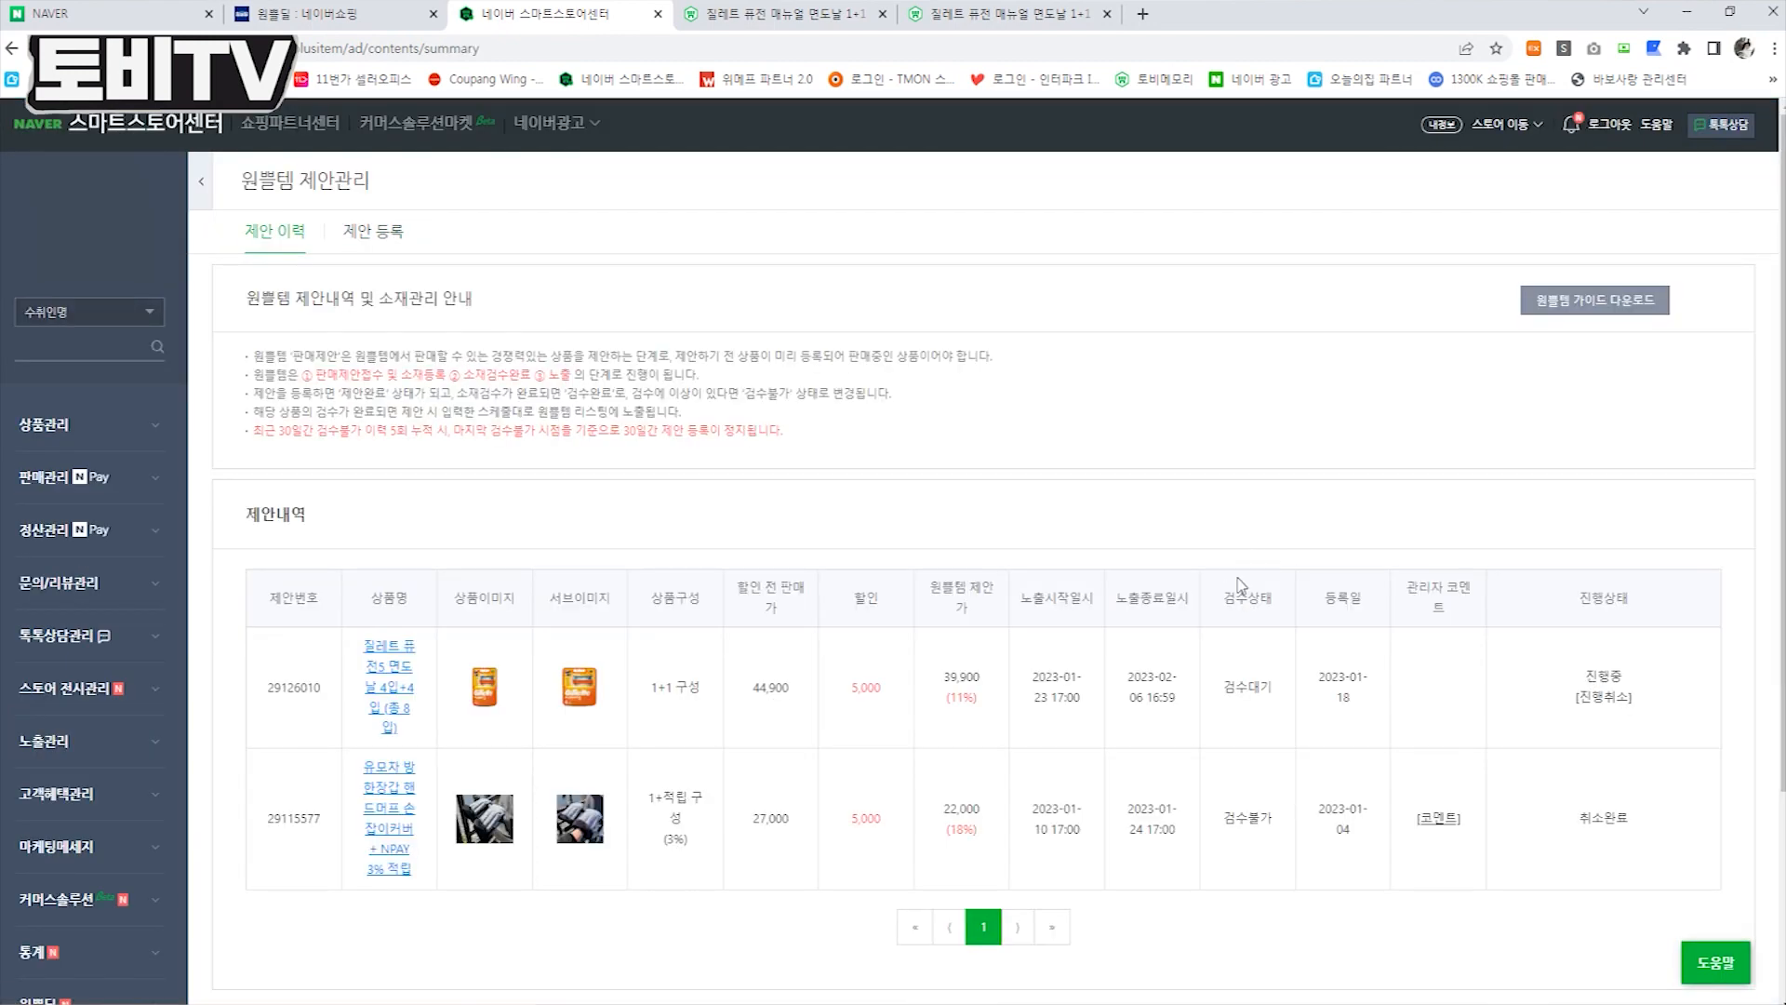
scroll(1411, 650, down, 1)
drag(1634, 639, 1395, 608)
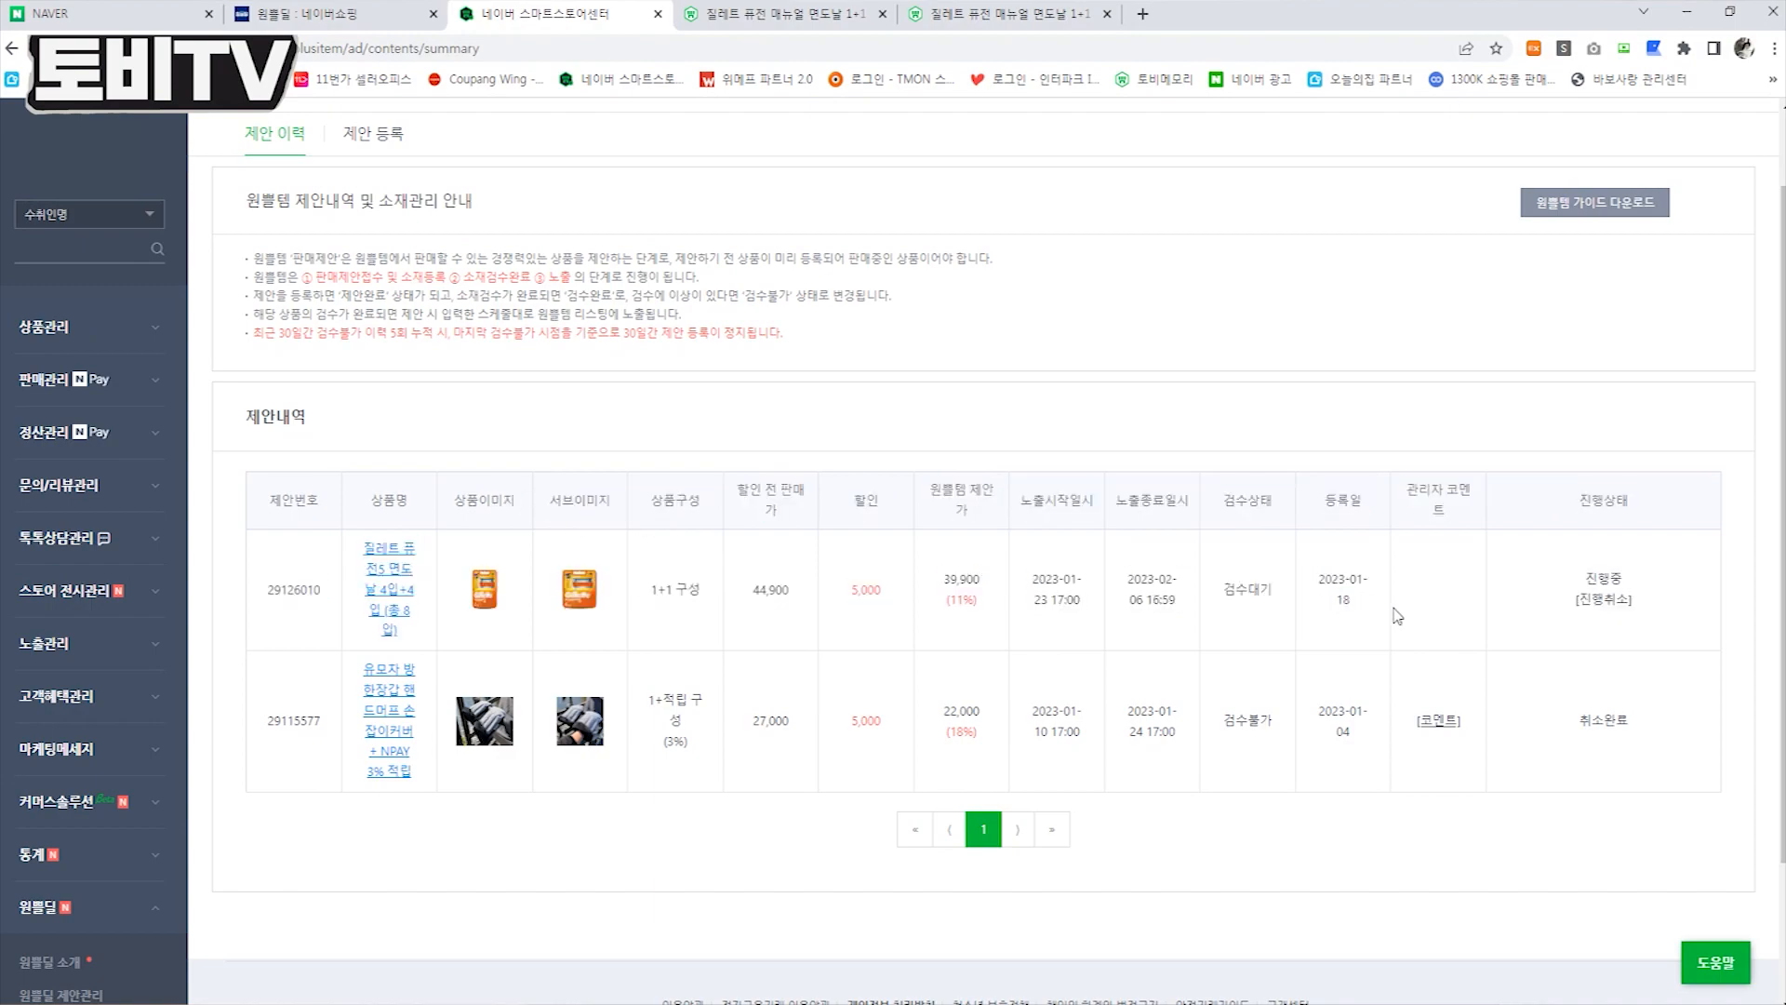